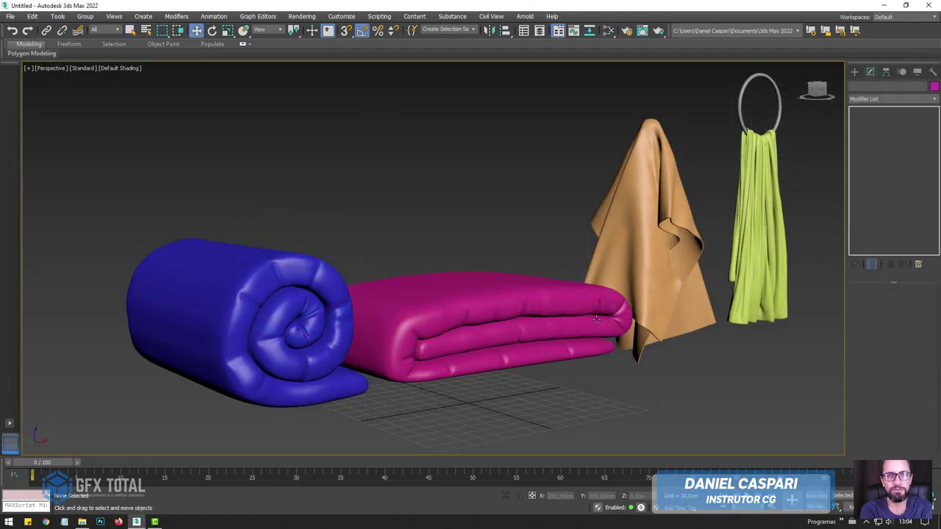
- Orbit the Perspective view slightly around the finished towel scene
{"action": "middle_click_drag", "start_coordinate": [558, 316], "coordinate": [588, 324], "text": "alt"}
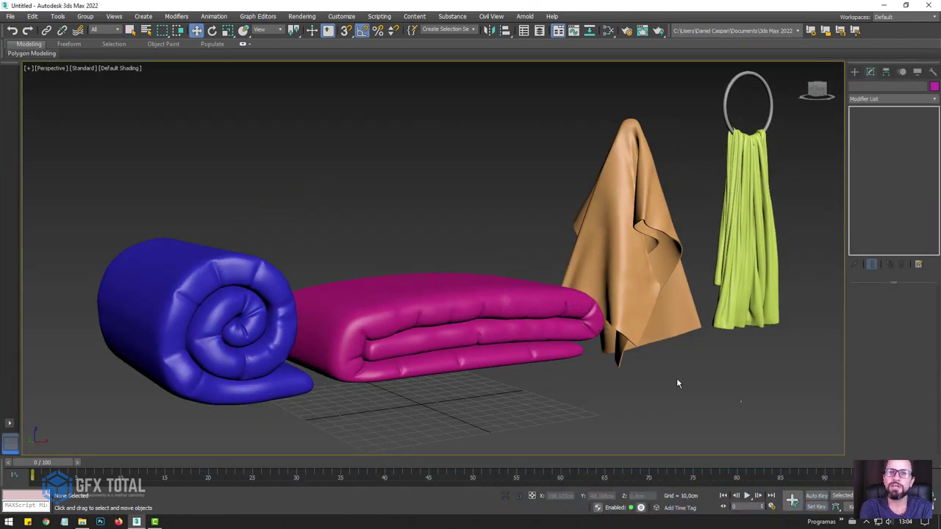
- Orbit in closer around the rolled, folded and hanging towel models
{"action": "mouse_move", "coordinate": [479, 270]}
{"action": "middle_mouse_down", "text": "alt"}
{"action": "mouse_move", "coordinate": [727, 402]}
{"action": "mouse_move", "coordinate": [683, 399]}
{"action": "middle_mouse_up", "text": "alt"}
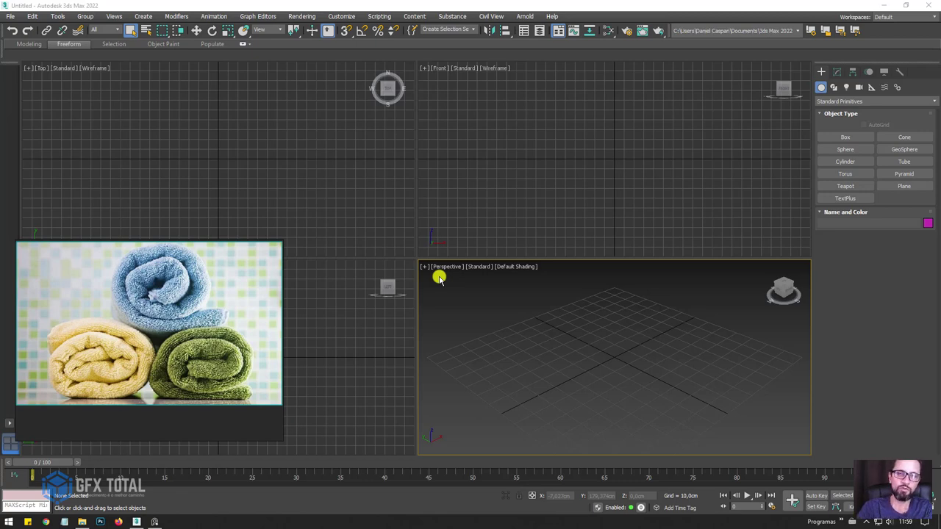
- Enlarge the PureRef window and zoom around the reference board
{"action": "scroll", "coordinate": [210, 294], "scroll_direction": "down", "scroll_amount": 3}
{"action": "scroll", "coordinate": [206, 298], "scroll_direction": "down", "scroll_amount": 3}
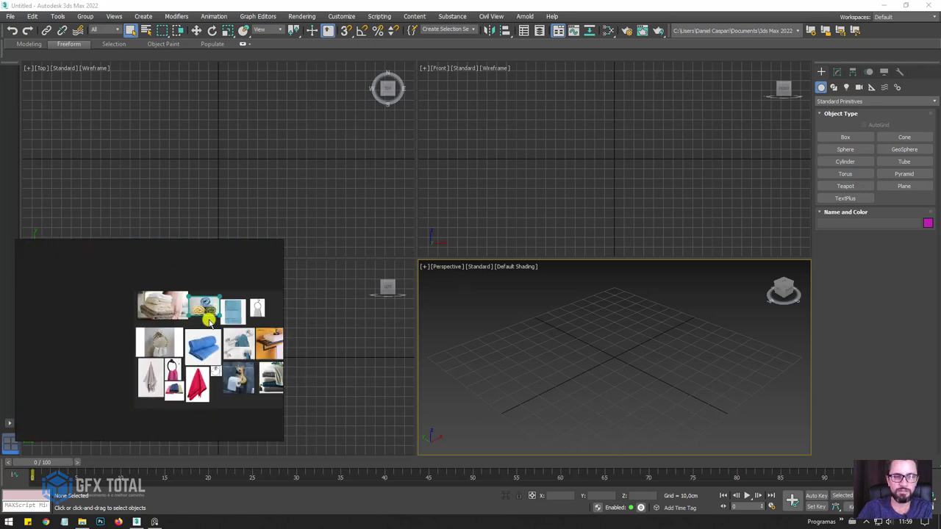
{"action": "scroll", "coordinate": [218, 299], "scroll_direction": "up", "scroll_amount": 3}
{"action": "scroll", "coordinate": [147, 353], "scroll_direction": "up", "scroll_amount": 2}
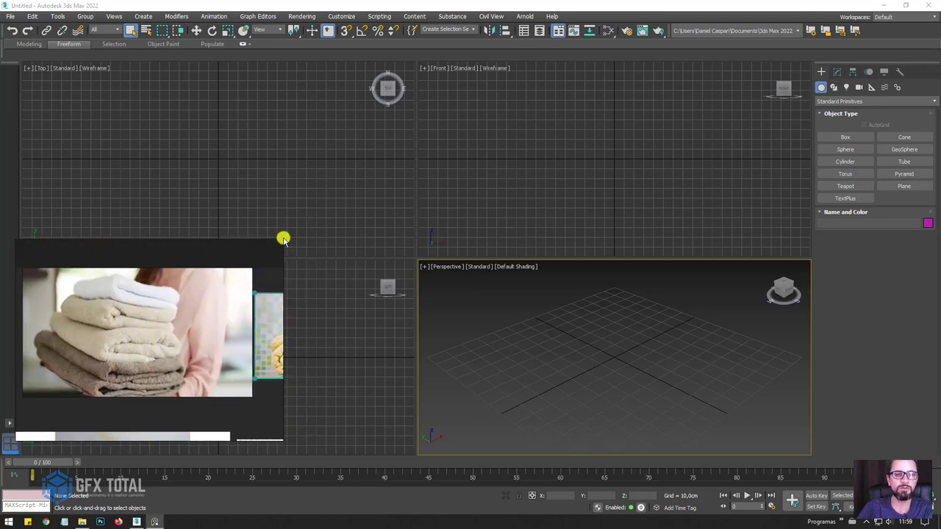
{"action": "left_click_drag", "start_coordinate": [281, 240], "coordinate": [596, 62]}
{"action": "scroll", "coordinate": [380, 195], "scroll_direction": "up", "scroll_amount": 2}
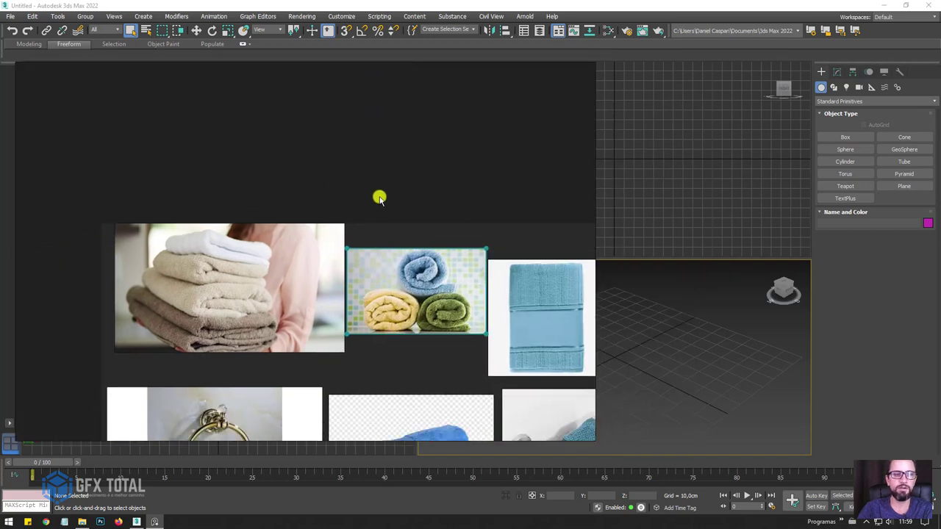
{"action": "scroll", "coordinate": [293, 265], "scroll_direction": "up", "scroll_amount": 2}
{"action": "scroll", "coordinate": [302, 265], "scroll_direction": "up", "scroll_amount": 1}
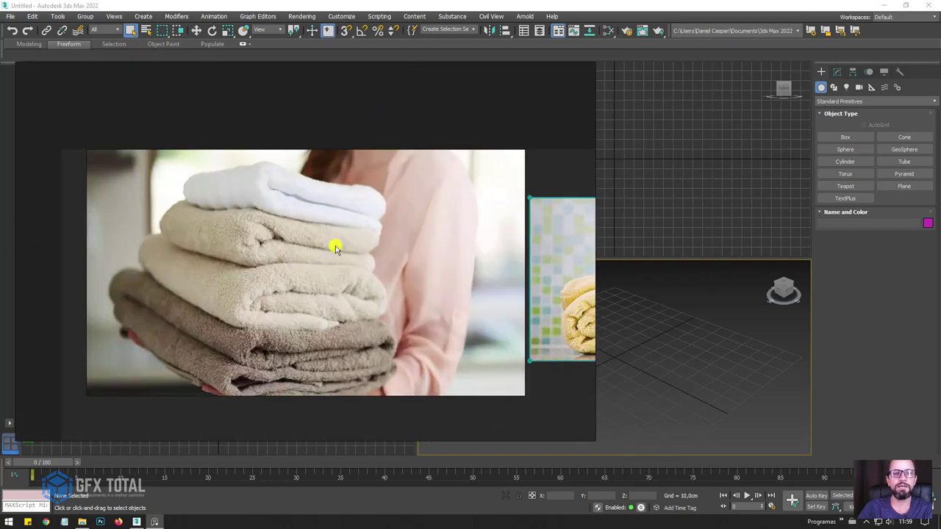
{"action": "scroll", "coordinate": [335, 248], "scroll_direction": "down", "scroll_amount": 3}
- Pan and zoom across the rolled-towels and towel-ring photos
{"action": "middle_click_drag", "start_coordinate": [332, 243], "coordinate": [189, 225]}
{"action": "scroll", "coordinate": [311, 231], "scroll_direction": "up", "scroll_amount": 3}
{"action": "scroll", "coordinate": [397, 248], "scroll_direction": "up", "scroll_amount": 1}
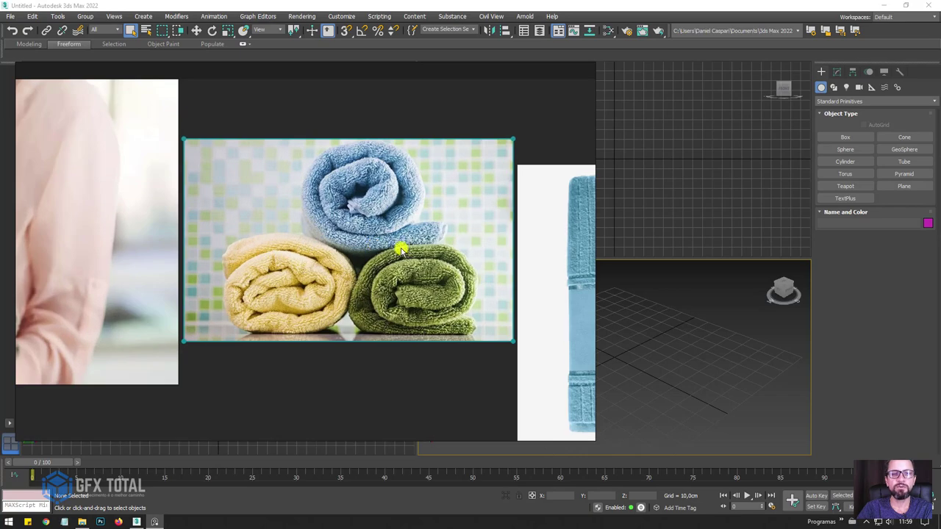
{"action": "scroll", "coordinate": [400, 250], "scroll_direction": "down", "scroll_amount": 3}
{"action": "middle_click_drag", "start_coordinate": [399, 242], "coordinate": [270, 206]}
{"action": "scroll", "coordinate": [270, 206], "scroll_direction": "up", "scroll_amount": 4}
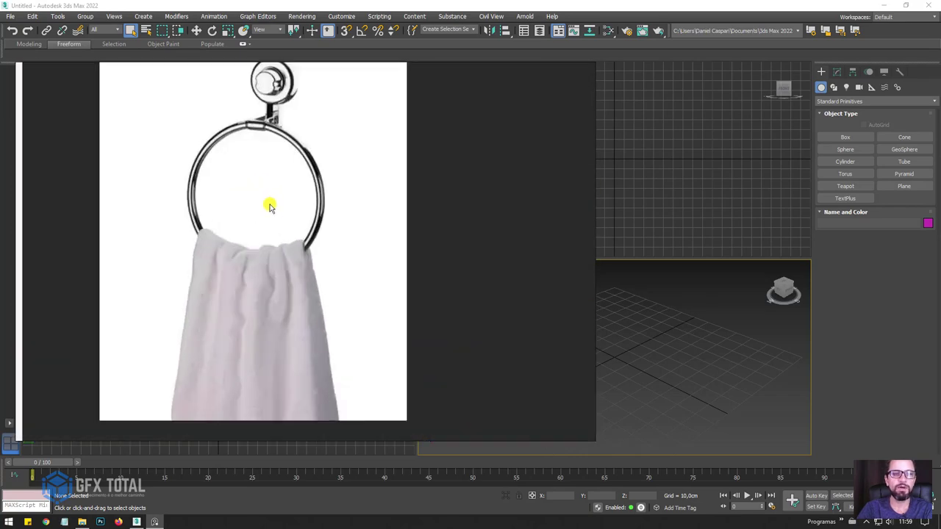
{"action": "scroll", "coordinate": [270, 207], "scroll_direction": "down", "scroll_amount": 1}
{"action": "scroll", "coordinate": [273, 211], "scroll_direction": "down", "scroll_amount": 3}
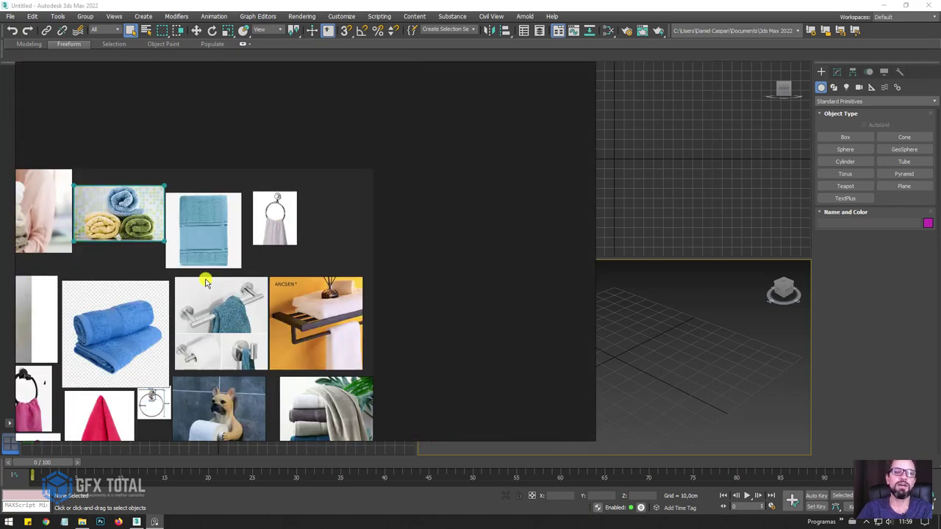
{"action": "middle_click_drag", "start_coordinate": [206, 282], "coordinate": [310, 155]}
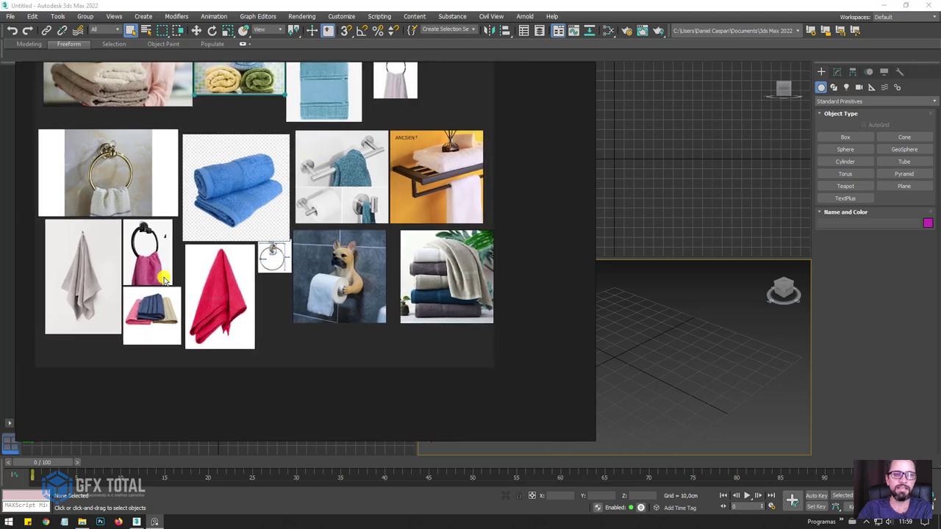
{"action": "scroll", "coordinate": [336, 351], "scroll_direction": "up", "scroll_amount": 1}
{"action": "middle_click_drag", "start_coordinate": [335, 351], "coordinate": [346, 228]}
- Reposition the dog toilet-roll photo, moving it lower and then back up
{"action": "left_click_drag", "start_coordinate": [343, 168], "coordinate": [352, 257]}
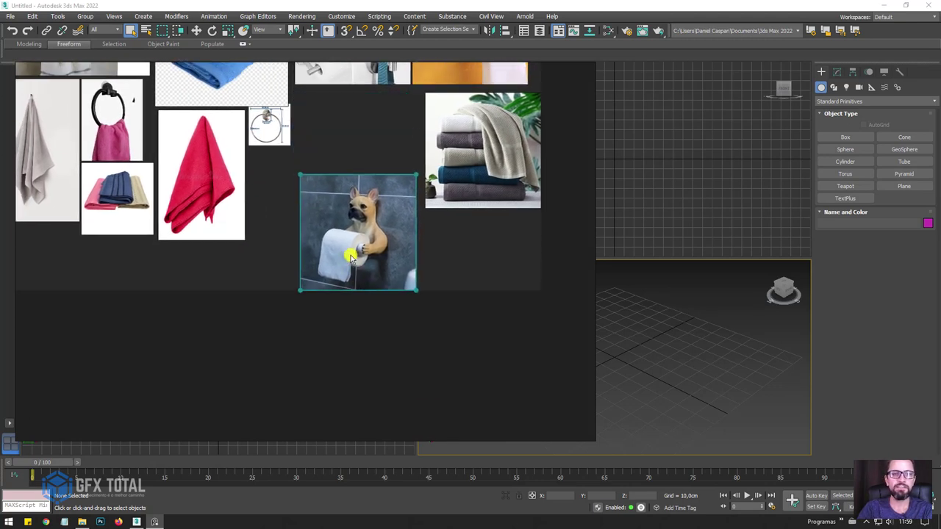
{"action": "scroll", "coordinate": [351, 257], "scroll_direction": "up", "scroll_amount": 2}
{"action": "scroll", "coordinate": [374, 246], "scroll_direction": "up", "scroll_amount": 3}
{"action": "mouse_move", "coordinate": [377, 227]}
{"action": "middle_mouse_down"}
{"action": "mouse_move", "coordinate": [380, 279]}
{"action": "mouse_move", "coordinate": [336, 269]}
{"action": "middle_mouse_up"}
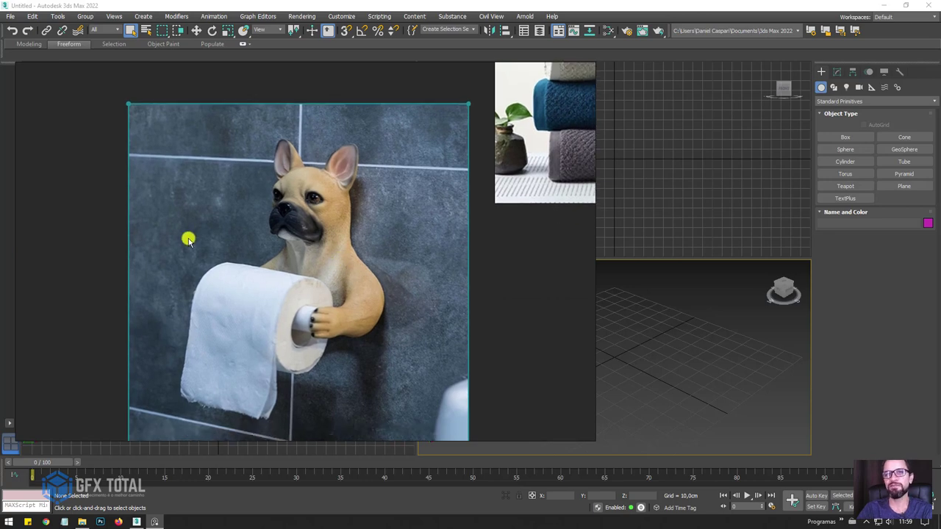
{"action": "scroll", "coordinate": [188, 239], "scroll_direction": "down", "scroll_amount": 4}
{"action": "left_click_drag", "start_coordinate": [230, 246], "coordinate": [237, 150]}
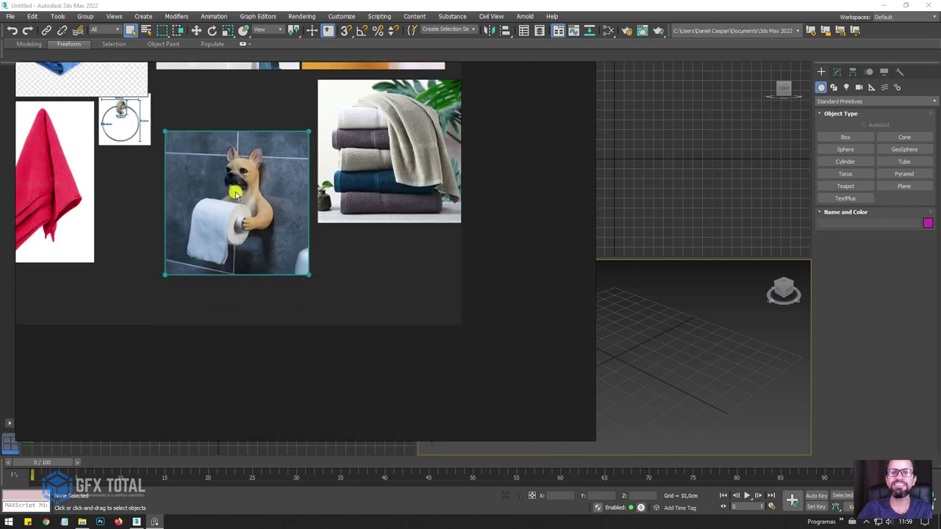
- Nudge the small ring-dimensions image slightly lower on the board
{"action": "middle_click_drag", "start_coordinate": [130, 118], "coordinate": [234, 274]}
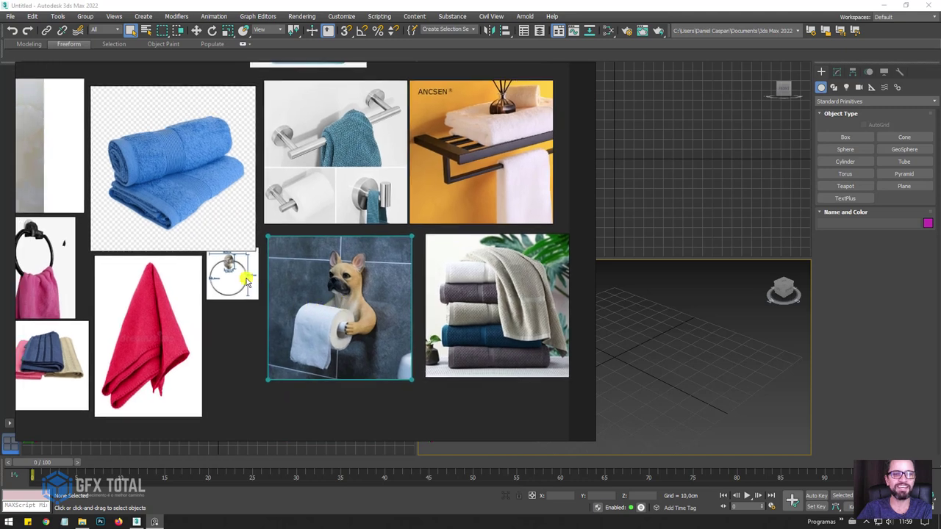
{"action": "left_click", "coordinate": [233, 276]}
{"action": "left_click_drag", "start_coordinate": [233, 276], "coordinate": [237, 288]}
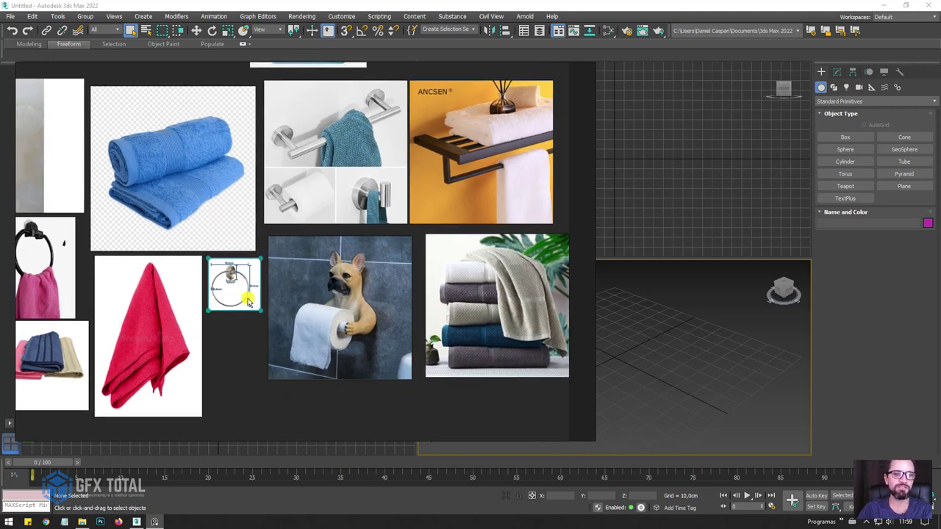
- Recentre the whole board and return to the rolled-towels photo
{"action": "middle_click_drag", "start_coordinate": [248, 301], "coordinate": [301, 239]}
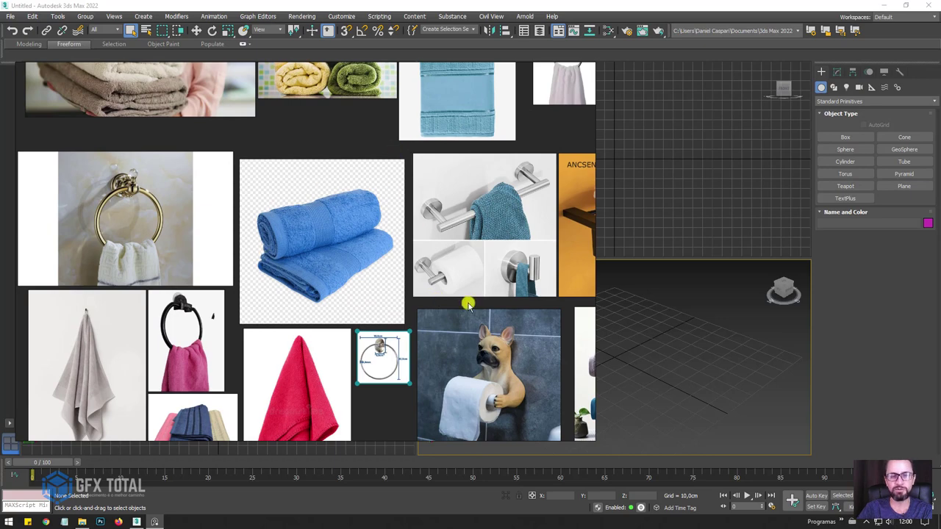
{"action": "scroll", "coordinate": [454, 323], "scroll_direction": "up", "scroll_amount": 2}
{"action": "scroll", "coordinate": [409, 250], "scroll_direction": "up", "scroll_amount": 2}
{"action": "scroll", "coordinate": [395, 237], "scroll_direction": "up", "scroll_amount": 2}
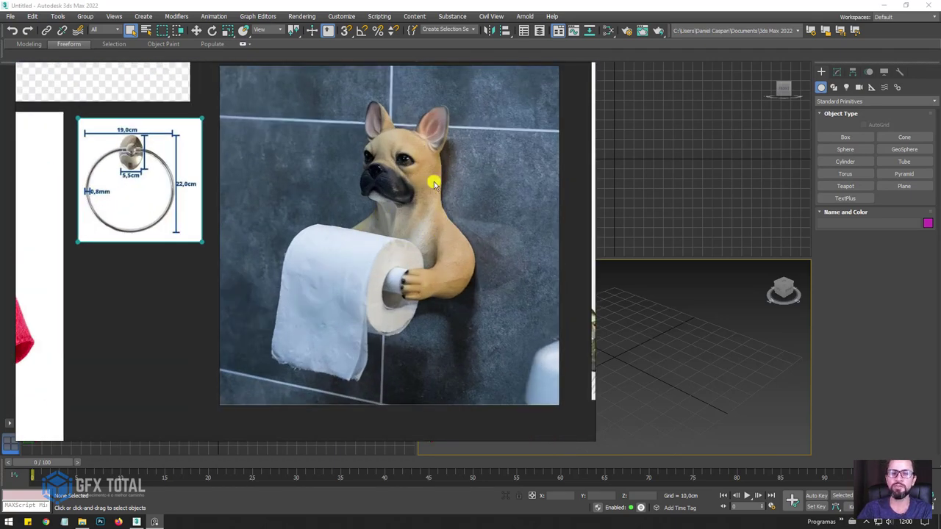
{"action": "scroll", "coordinate": [465, 154], "scroll_direction": "down", "scroll_amount": 3}
{"action": "scroll", "coordinate": [456, 172], "scroll_direction": "down", "scroll_amount": 3}
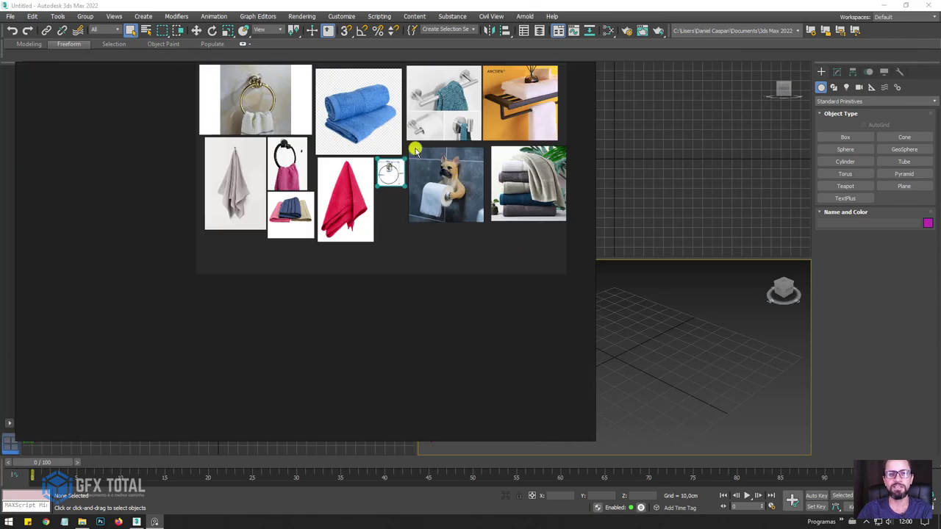
{"action": "middle_click_drag", "start_coordinate": [414, 147], "coordinate": [389, 279]}
{"action": "mouse_move", "coordinate": [328, 200]}
{"action": "middle_mouse_down"}
{"action": "mouse_move", "coordinate": [148, 235]}
{"action": "mouse_move", "coordinate": [272, 245]}
{"action": "middle_mouse_up"}
{"action": "scroll", "coordinate": [337, 251], "scroll_direction": "up", "scroll_amount": 3}
- Zoom into and centre the blue, yellow and green rolled-towels photo
{"action": "left_click", "coordinate": [337, 251]}
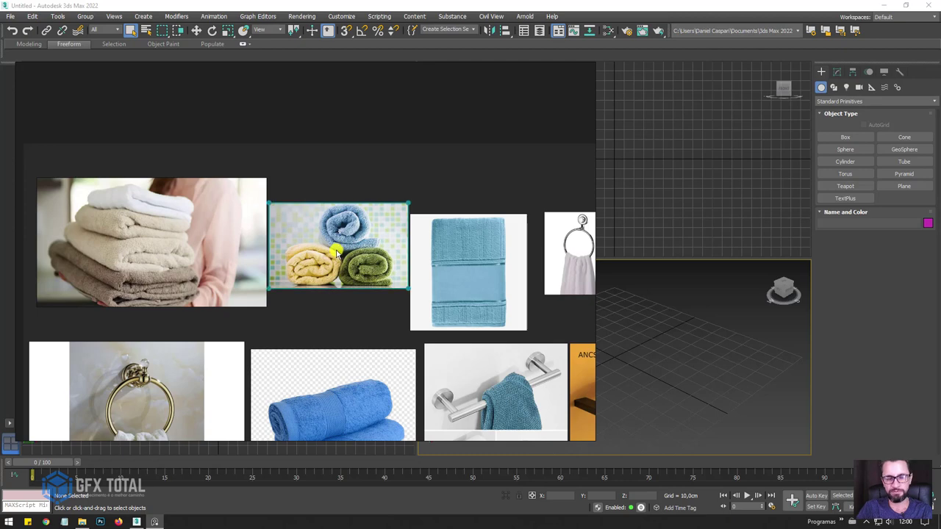
{"action": "scroll", "coordinate": [340, 262], "scroll_direction": "up", "scroll_amount": 3}
{"action": "scroll", "coordinate": [340, 262], "scroll_direction": "up", "scroll_amount": 2}
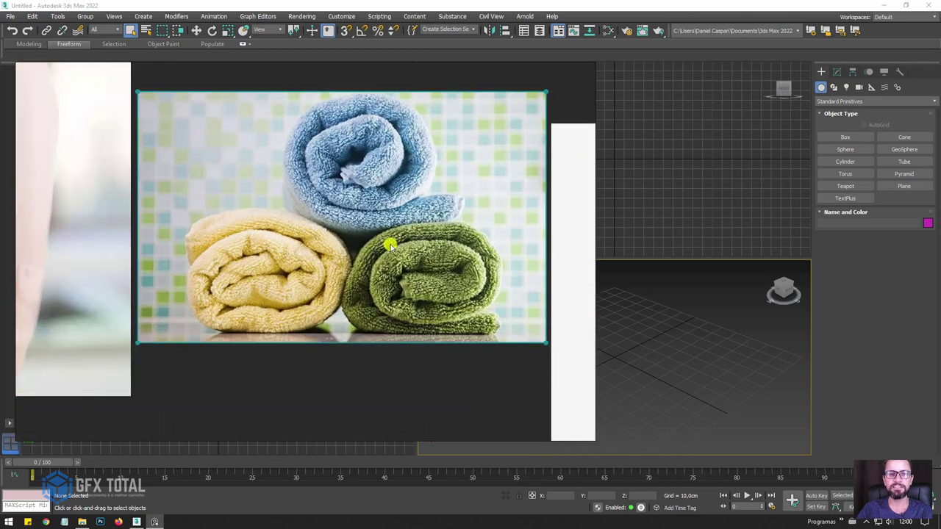
{"action": "middle_click_drag", "start_coordinate": [388, 237], "coordinate": [324, 224]}
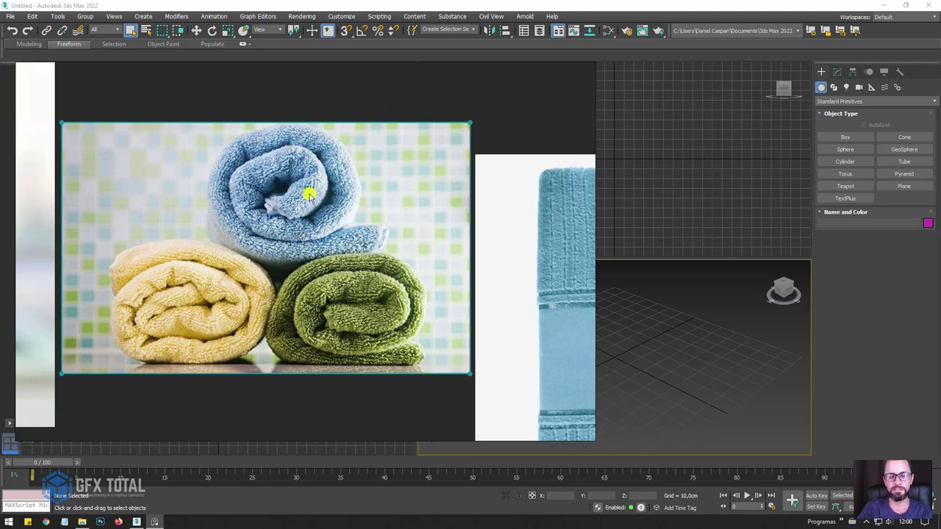
- Zoom back out and shrink the PureRef window over the lower-left viewport
{"action": "scroll", "coordinate": [309, 194], "scroll_direction": "down", "scroll_amount": 3}
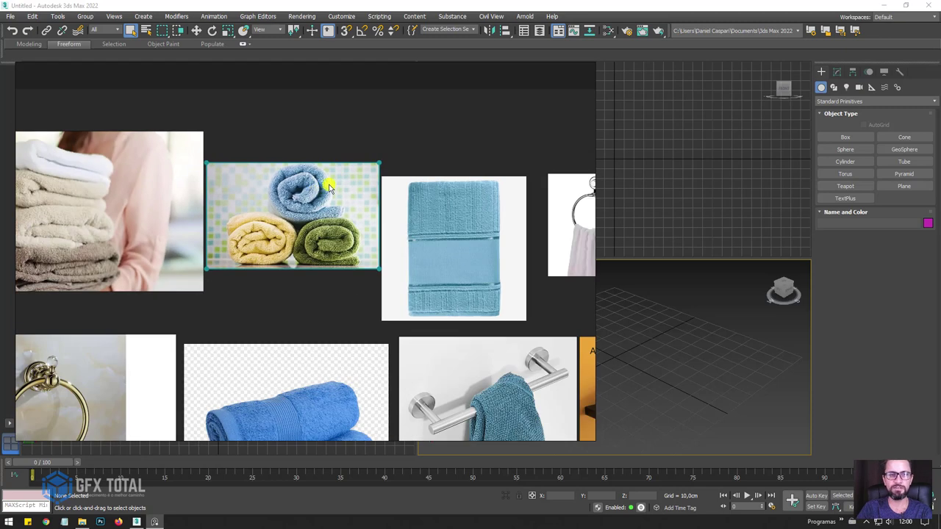
{"action": "middle_click_drag", "start_coordinate": [329, 188], "coordinate": [294, 241]}
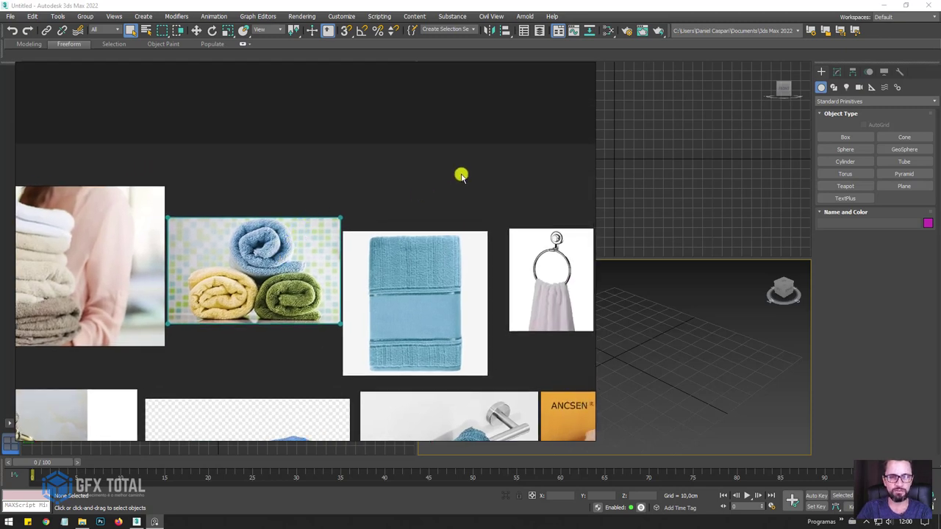
{"action": "mouse_move", "coordinate": [595, 63]}
{"action": "left_mouse_down"}
{"action": "mouse_move", "coordinate": [383, 173]}
{"action": "mouse_move", "coordinate": [256, 279]}
{"action": "left_mouse_up"}
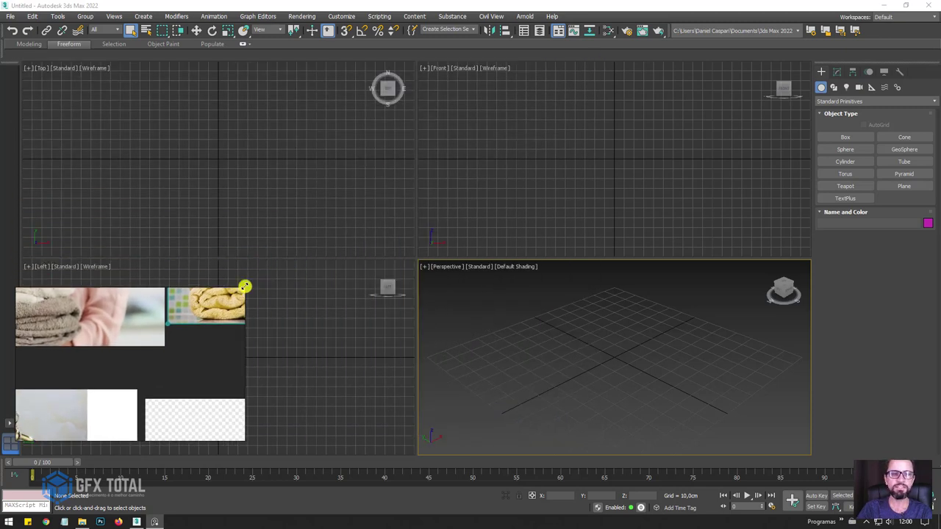
- Fit the towel photo, enlarge the Perspective viewport and switch it to Front view
{"action": "double_click", "coordinate": [195, 305]}
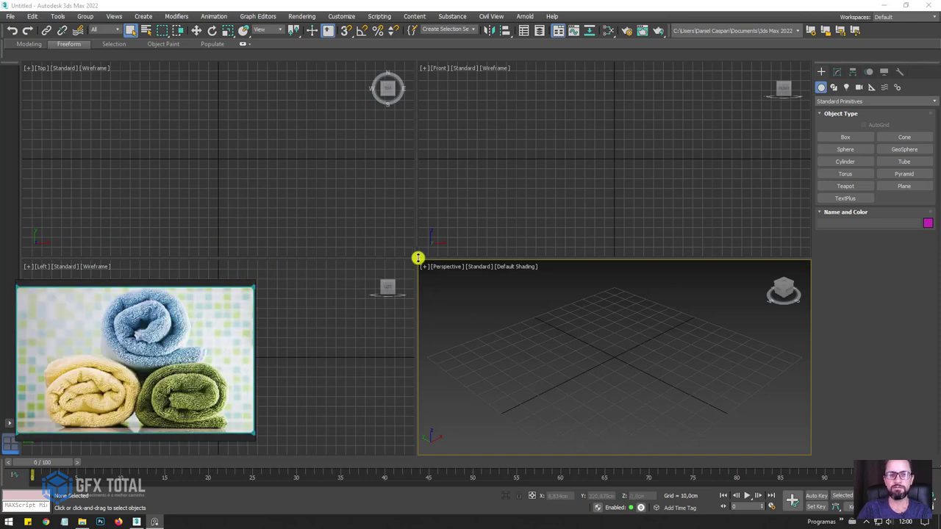
{"action": "left_click_drag", "start_coordinate": [417, 257], "coordinate": [279, 70]}
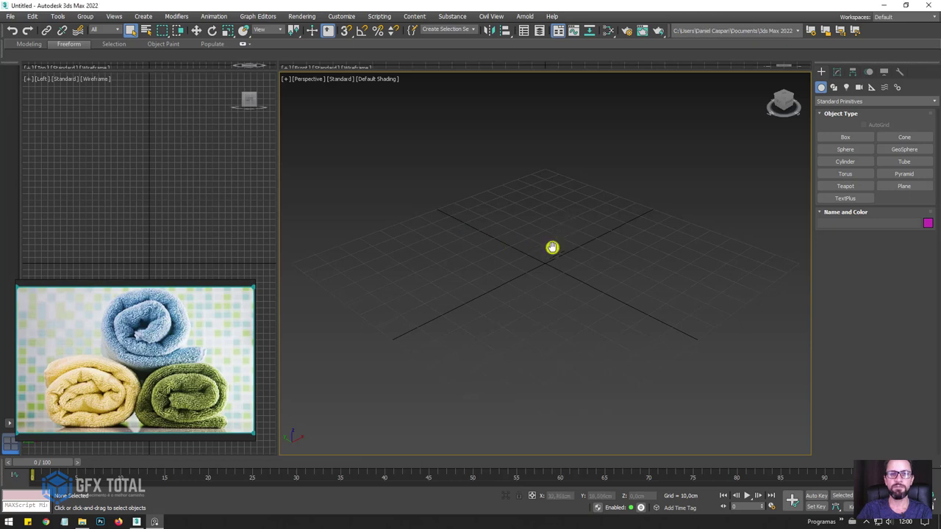
{"action": "mouse_move", "coordinate": [552, 247]}
{"action": "middle_mouse_down"}
{"action": "mouse_move", "coordinate": [563, 316]}
{"action": "mouse_move", "coordinate": [499, 242]}
{"action": "mouse_move", "coordinate": [523, 250]}
{"action": "middle_mouse_up"}
{"action": "key", "text": "f"}
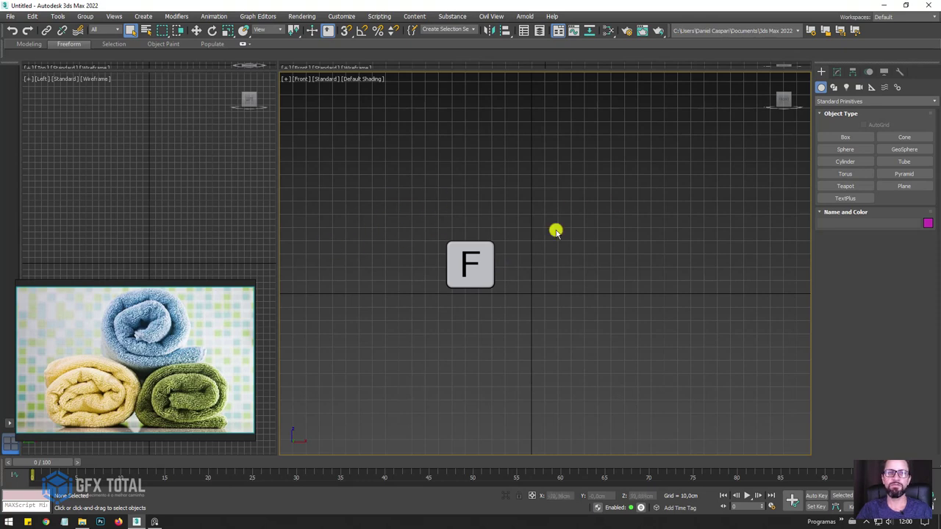
- Draw Plane001, about 17.4 by 318.4 cm, and show its edged faces
{"action": "left_click", "coordinate": [901, 186]}
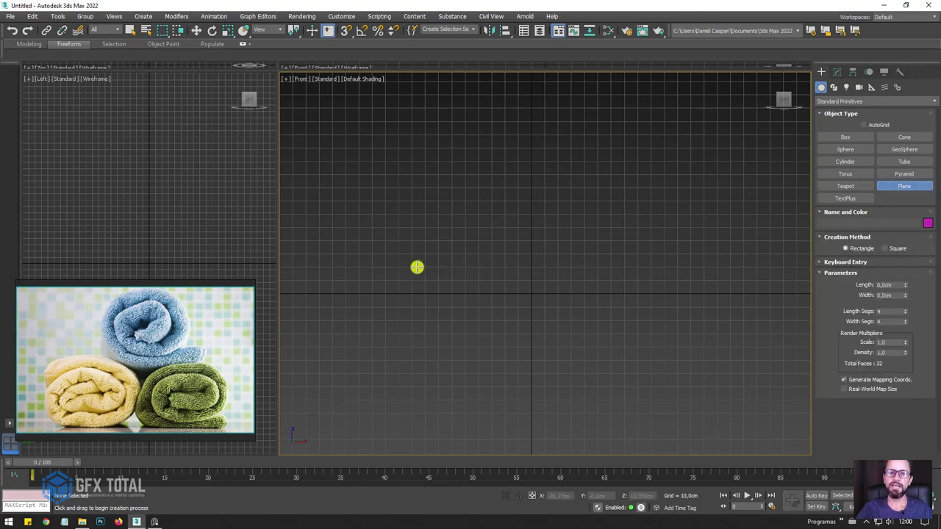
{"action": "left_click_drag", "start_coordinate": [340, 263], "coordinate": [766, 286]}
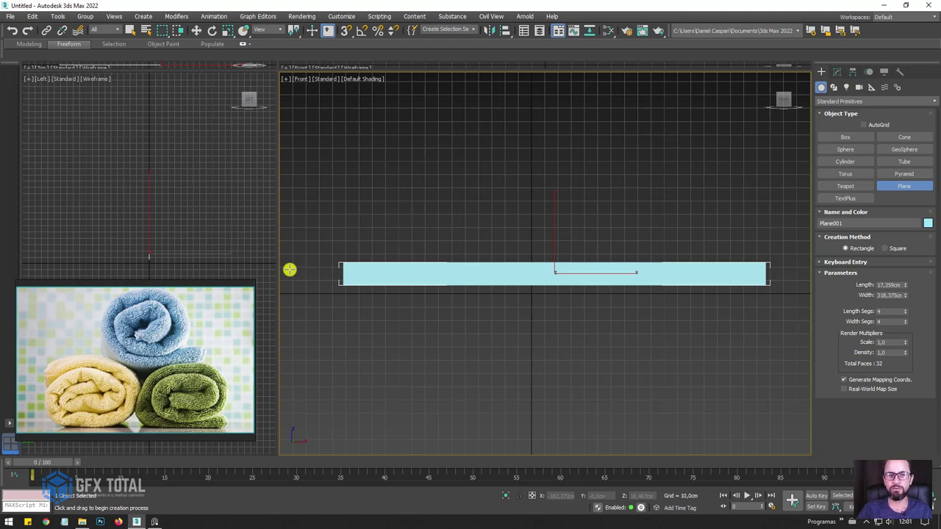
{"action": "middle_click_drag", "start_coordinate": [395, 269], "coordinate": [409, 274]}
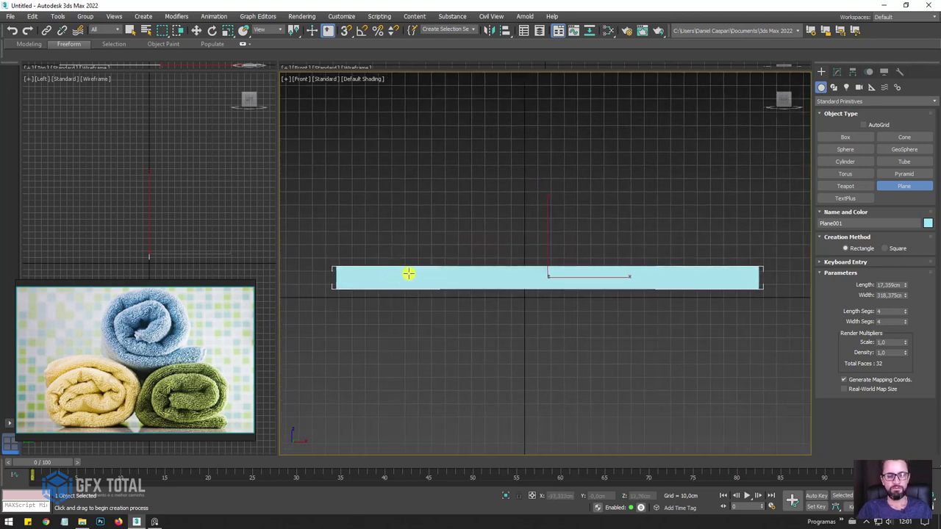
{"action": "key", "text": "F4"}
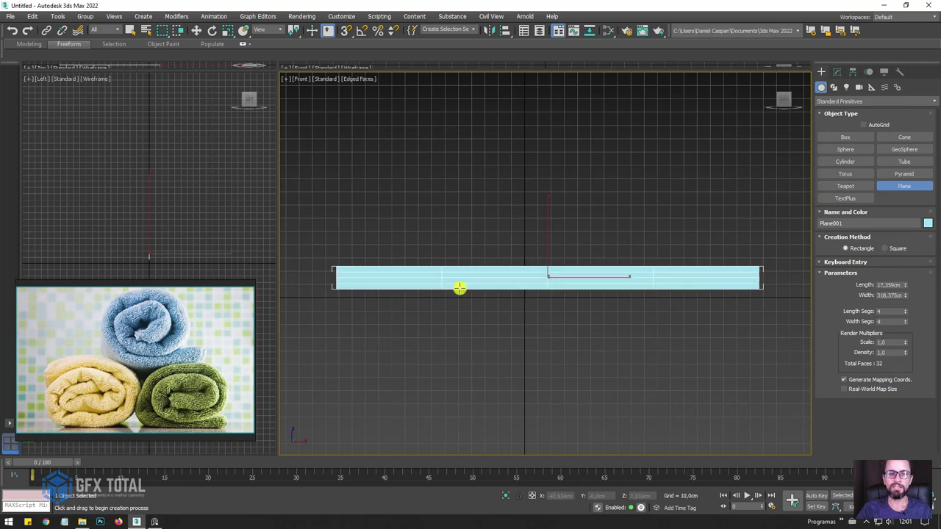
- Make Plane001 purple
{"action": "left_click", "coordinate": [928, 223]}
{"action": "left_click", "coordinate": [519, 252]}
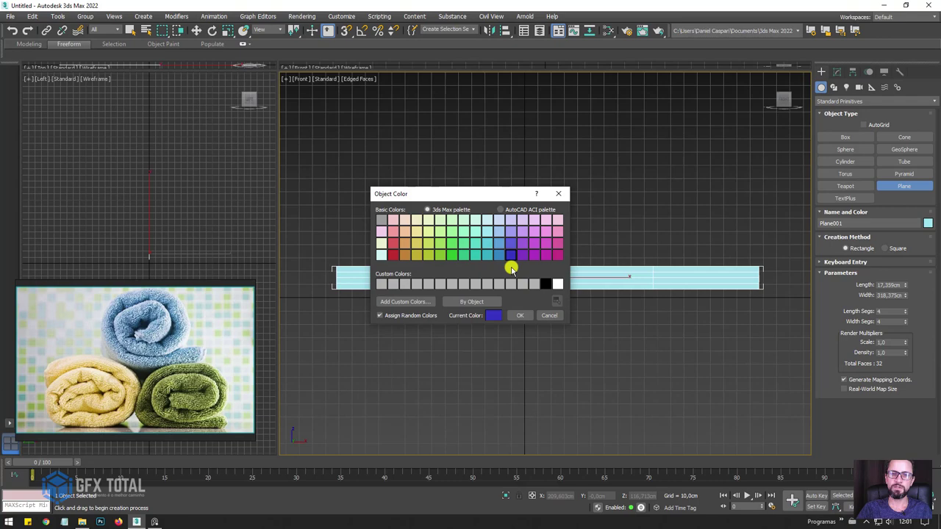
{"action": "left_click", "coordinate": [520, 315]}
{"action": "scroll", "coordinate": [558, 288], "scroll_direction": "up", "scroll_amount": 5}
{"action": "scroll", "coordinate": [557, 289], "scroll_direction": "down", "scroll_amount": 5}
{"action": "mouse_move", "coordinate": [555, 292]}
{"action": "middle_mouse_down"}
{"action": "mouse_move", "coordinate": [558, 237]}
{"action": "mouse_move", "coordinate": [563, 262]}
{"action": "mouse_move", "coordinate": [548, 260]}
{"action": "middle_mouse_up"}
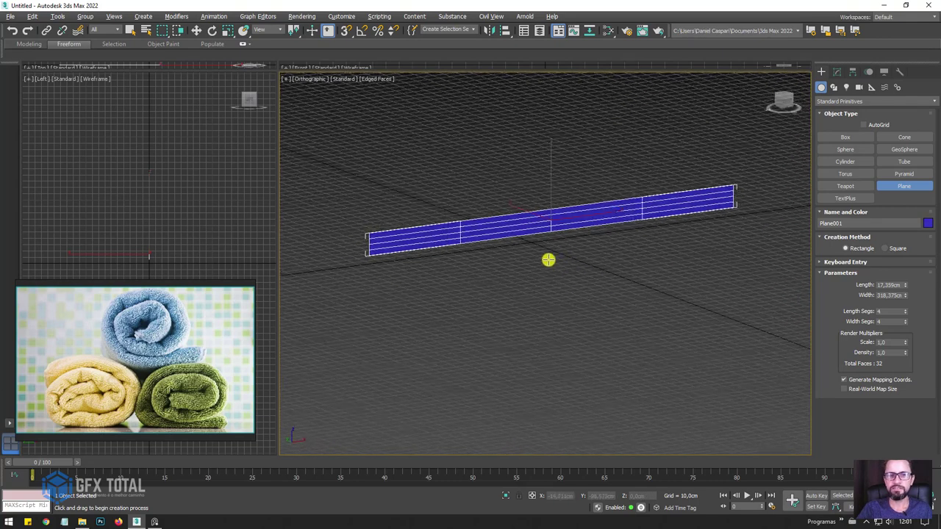
- Set the plane to 1 length segment and 36 width segments
{"action": "right_click", "coordinate": [906, 314]}
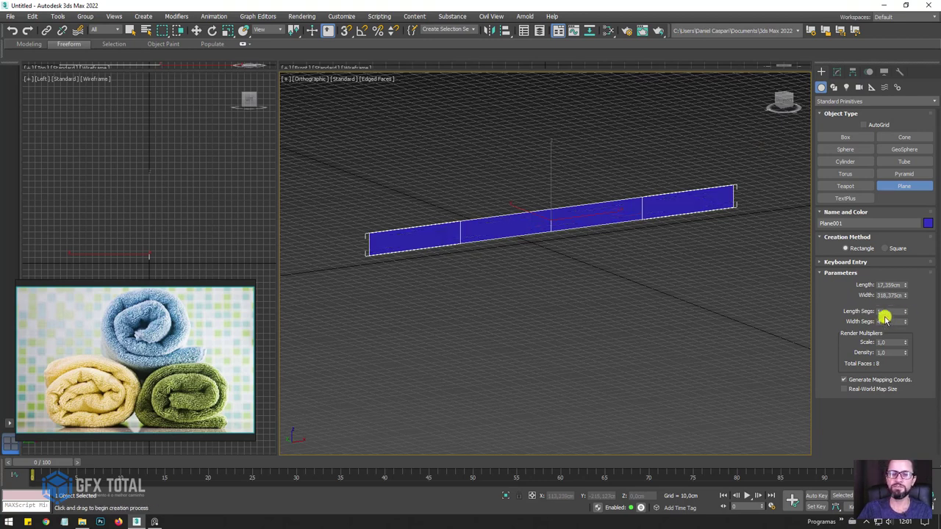
{"action": "double_click", "coordinate": [889, 321]}
{"action": "left_click_drag", "start_coordinate": [905, 321], "coordinate": [906, 304]}
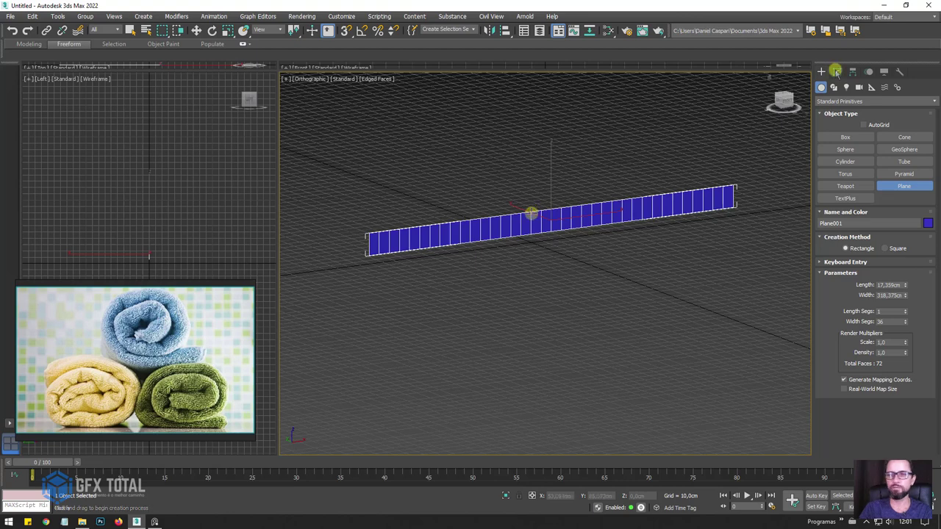
- Add a Bend on the X axis, direction -90, angle 536, closing the strip into a ring
{"action": "left_click", "coordinate": [836, 72]}
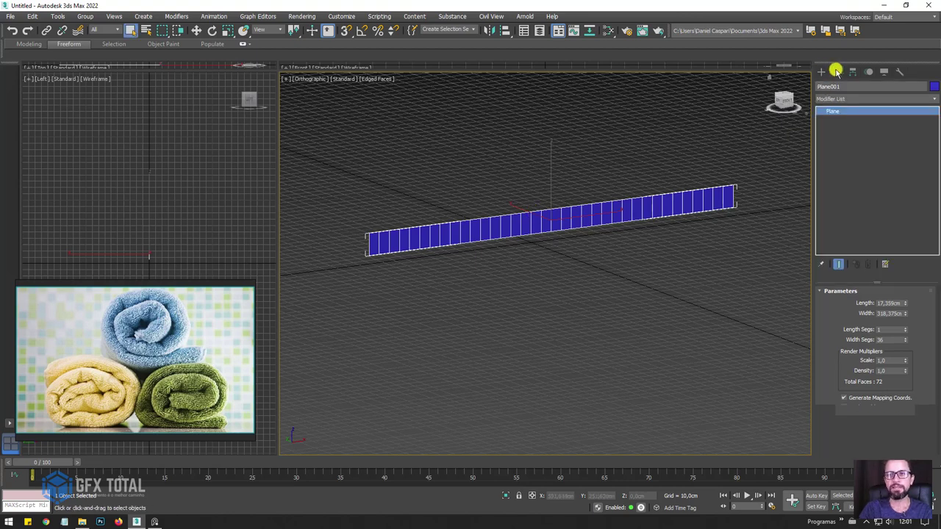
{"action": "left_click", "coordinate": [860, 101]}
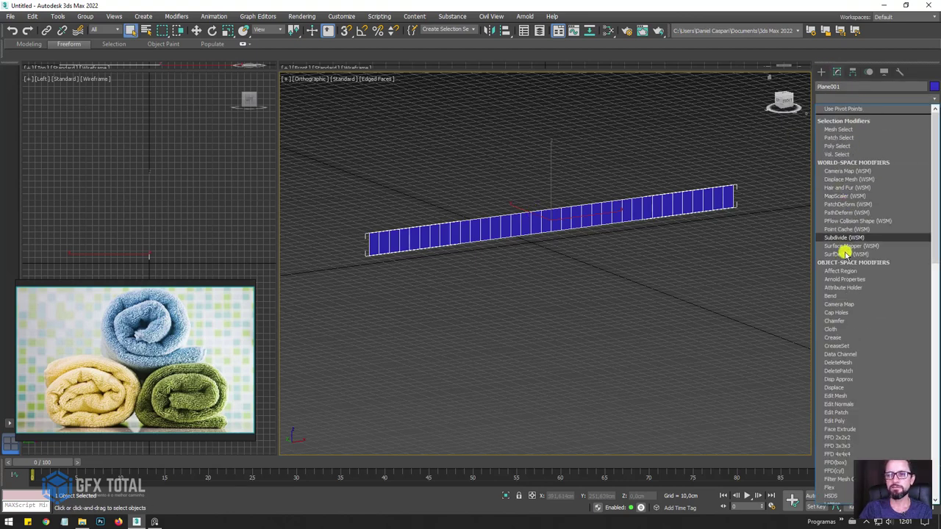
{"action": "left_click", "coordinate": [833, 296]}
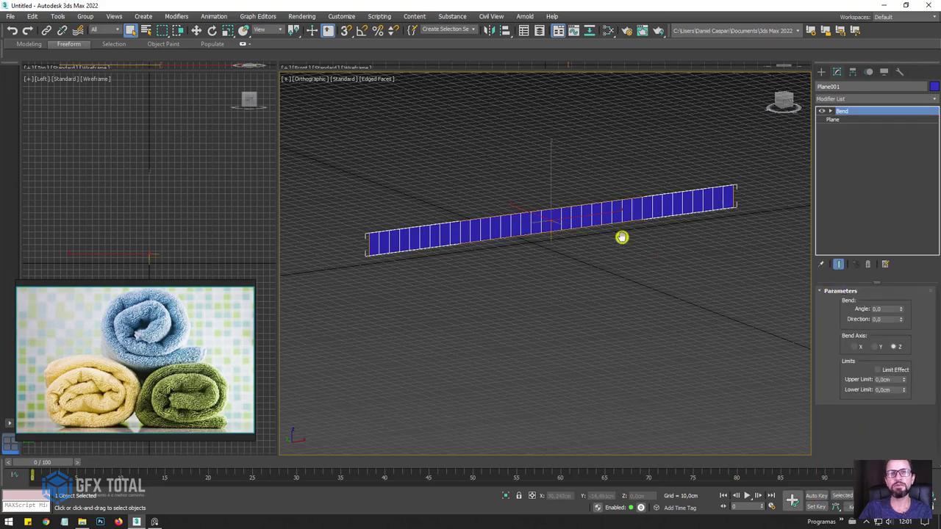
{"action": "middle_click_drag", "start_coordinate": [622, 237], "coordinate": [607, 267]}
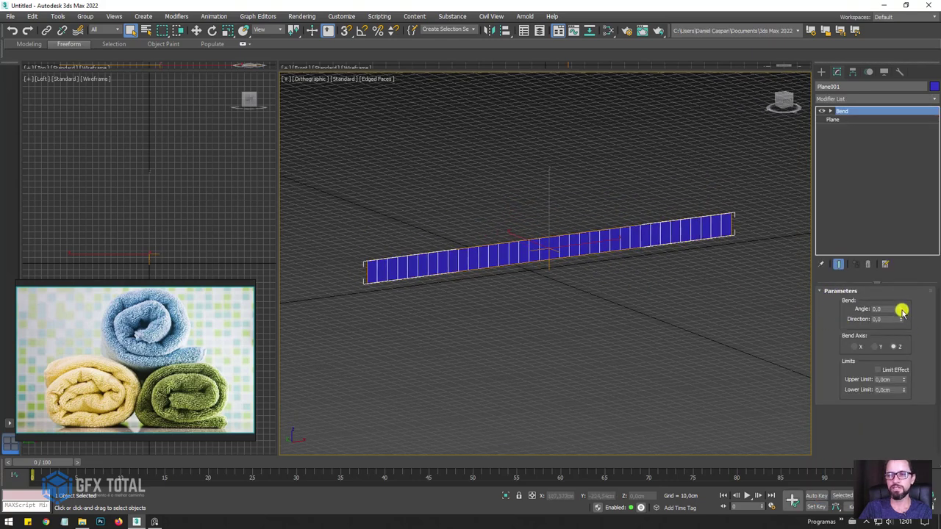
{"action": "left_click_drag", "start_coordinate": [902, 312], "coordinate": [890, 160]}
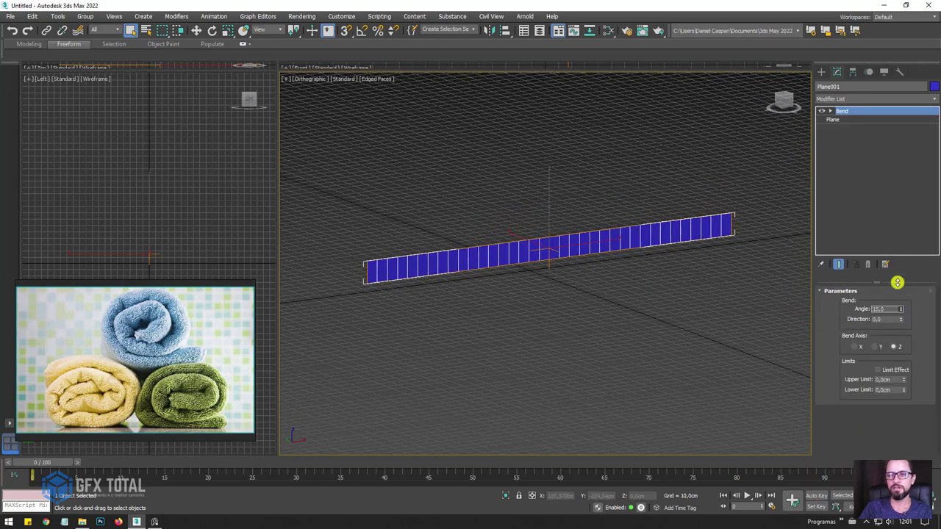
{"action": "left_click", "coordinate": [853, 347]}
{"action": "mouse_move", "coordinate": [688, 275]}
{"action": "middle_mouse_down", "text": "alt"}
{"action": "mouse_move", "coordinate": [698, 284]}
{"action": "mouse_move", "coordinate": [676, 258]}
{"action": "mouse_move", "coordinate": [663, 269]}
{"action": "middle_mouse_up", "text": "alt"}
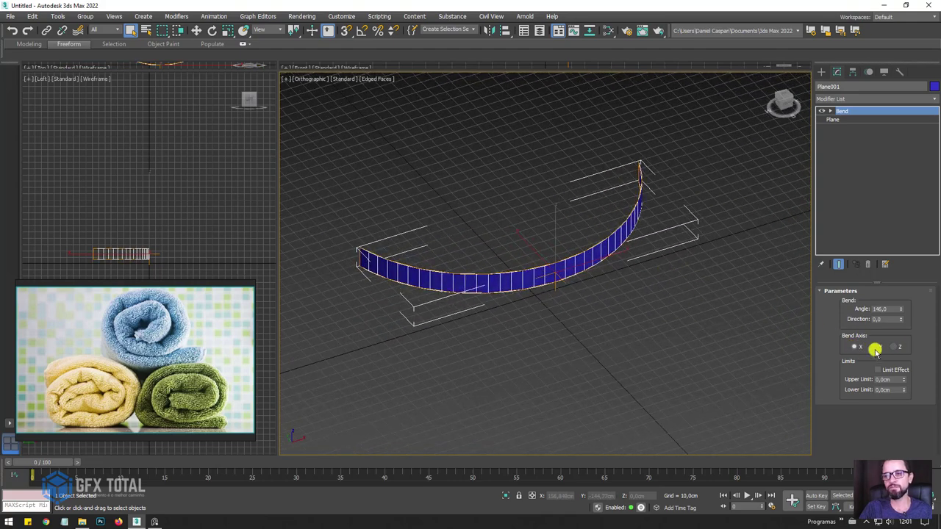
{"action": "mouse_move", "coordinate": [900, 308]}
{"action": "left_mouse_down"}
{"action": "mouse_move", "coordinate": [883, 305]}
{"action": "mouse_move", "coordinate": [859, 321]}
{"action": "left_mouse_up"}
{"action": "type", "text": "90"}
{"action": "key", "text": "Return"}
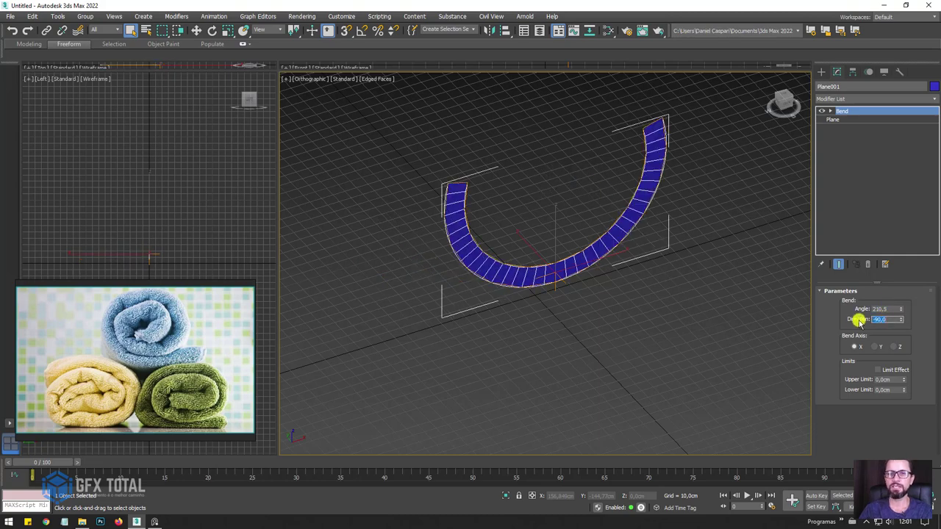
{"action": "mouse_move", "coordinate": [615, 228]}
{"action": "middle_mouse_down", "text": "alt"}
{"action": "mouse_move", "coordinate": [675, 221]}
{"action": "mouse_move", "coordinate": [605, 201]}
{"action": "middle_mouse_up", "text": "alt"}
{"action": "mouse_move", "coordinate": [903, 309]}
{"action": "left_mouse_down"}
{"action": "mouse_move", "coordinate": [890, 63]}
{"action": "mouse_move", "coordinate": [865, 409]}
{"action": "mouse_move", "coordinate": [836, 418]}
{"action": "mouse_move", "coordinate": [798, 181]}
{"action": "mouse_move", "coordinate": [805, 188]}
{"action": "mouse_move", "coordinate": [831, 18]}
{"action": "mouse_move", "coordinate": [853, 66]}
{"action": "mouse_move", "coordinate": [863, 289]}
{"action": "mouse_move", "coordinate": [904, 19]}
{"action": "mouse_move", "coordinate": [863, 12]}
{"action": "mouse_move", "coordinate": [872, 439]}
{"action": "left_mouse_up"}
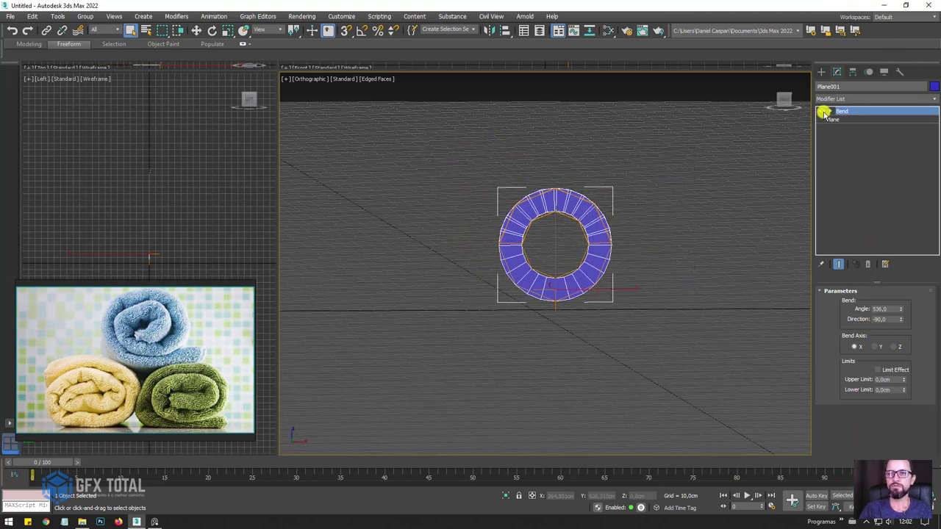
- Disable the Bend and add an FFD 2x2x2 modifier beneath it
{"action": "left_click", "coordinate": [822, 110]}
{"action": "left_click", "coordinate": [838, 119]}
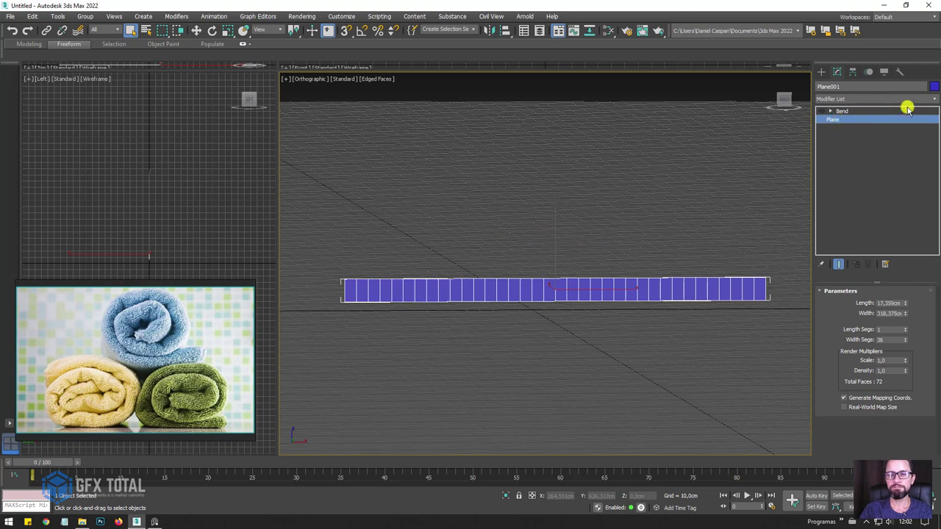
{"action": "left_click", "coordinate": [867, 97]}
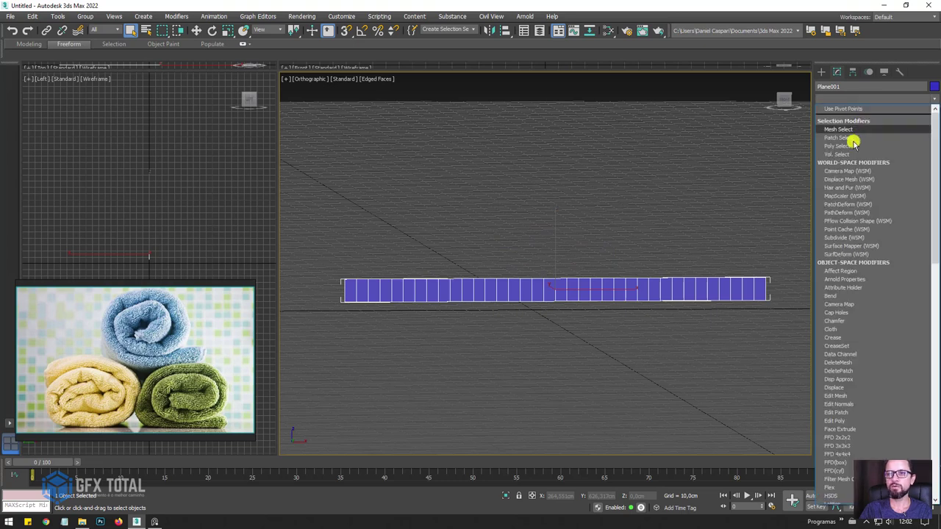
{"action": "left_click", "coordinate": [834, 438]}
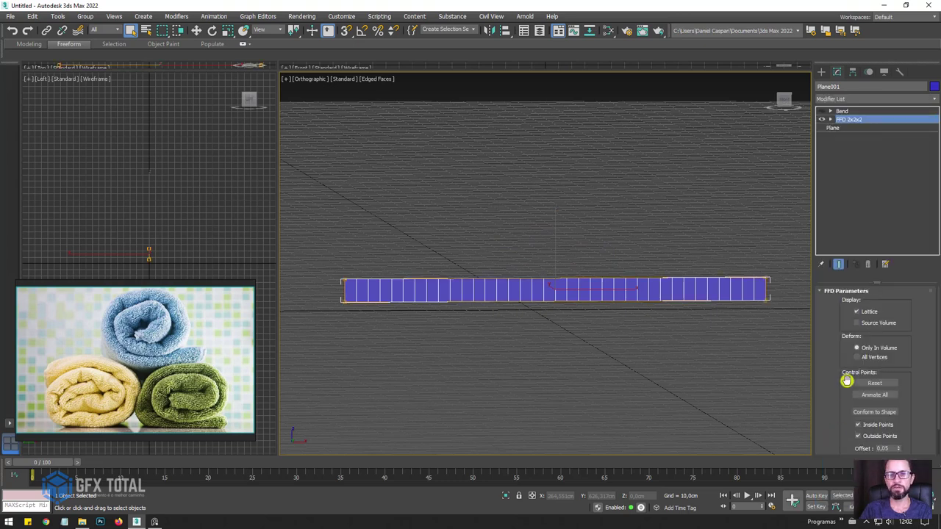
- Raise the left-end FFD control points on Z and re-enable the Bend to coil the strip
{"action": "left_click", "coordinate": [830, 119]}
{"action": "left_click", "coordinate": [840, 127]}
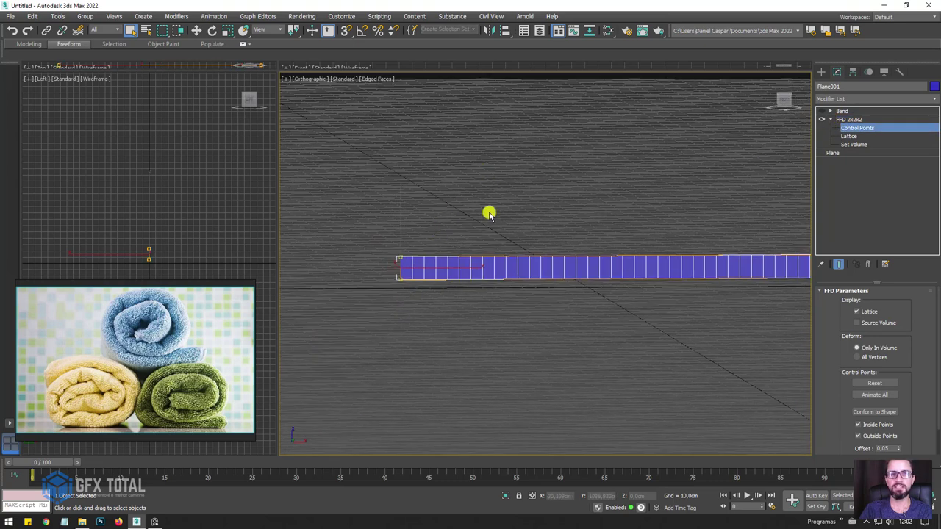
{"action": "left_click", "coordinate": [195, 29]}
{"action": "left_click_drag", "start_coordinate": [399, 213], "coordinate": [408, 181]}
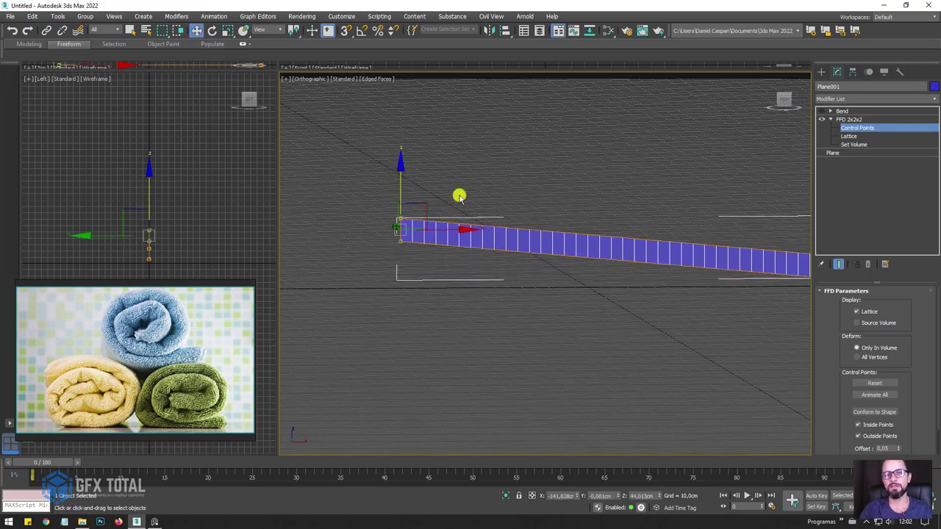
{"action": "mouse_move", "coordinate": [459, 197]}
{"action": "middle_mouse_down", "text": "alt"}
{"action": "mouse_move", "coordinate": [567, 227]}
{"action": "mouse_move", "coordinate": [559, 227]}
{"action": "mouse_move", "coordinate": [548, 301]}
{"action": "mouse_move", "coordinate": [507, 269]}
{"action": "middle_mouse_up", "text": "alt"}
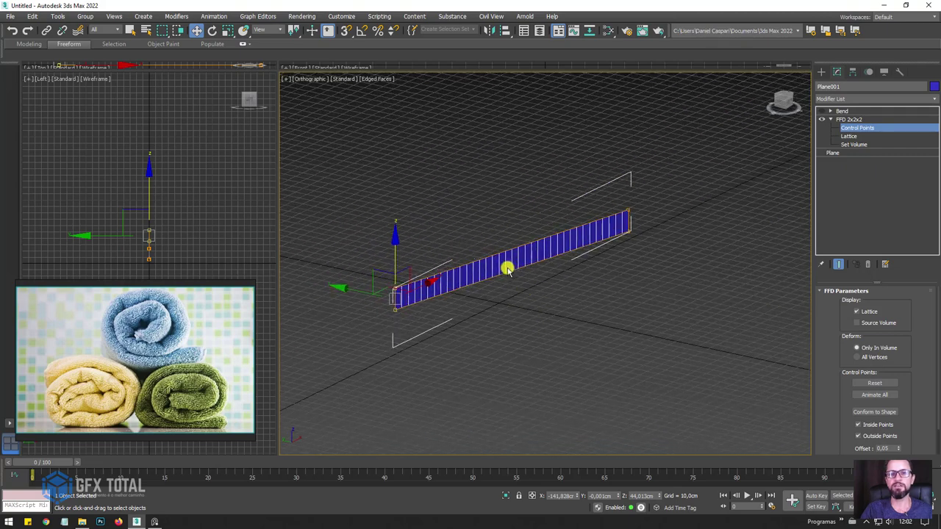
{"action": "left_click", "coordinate": [842, 111]}
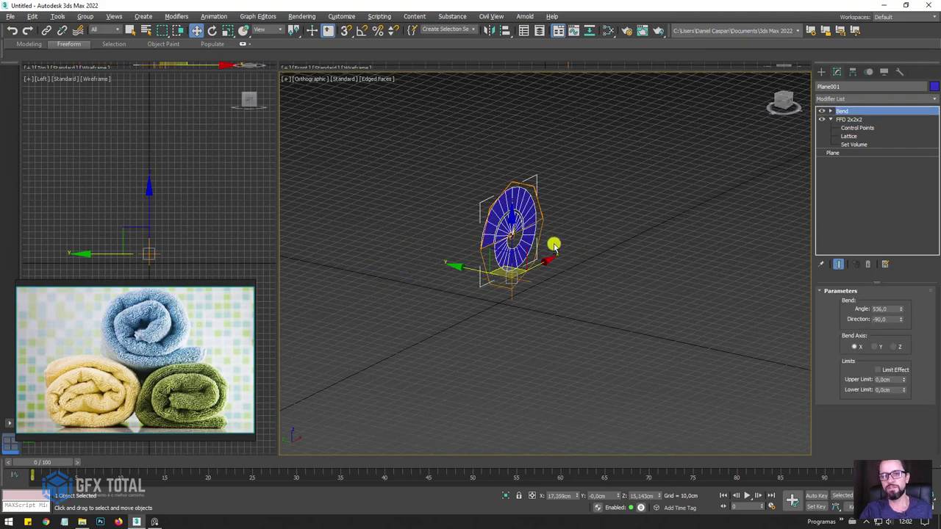
- Change the Bend angle to 720° so the strip winds into a tighter roll
{"action": "middle_click_drag", "start_coordinate": [553, 245], "coordinate": [510, 235], "text": "alt"}
{"action": "scroll", "coordinate": [523, 247], "scroll_direction": "up", "scroll_amount": 5}
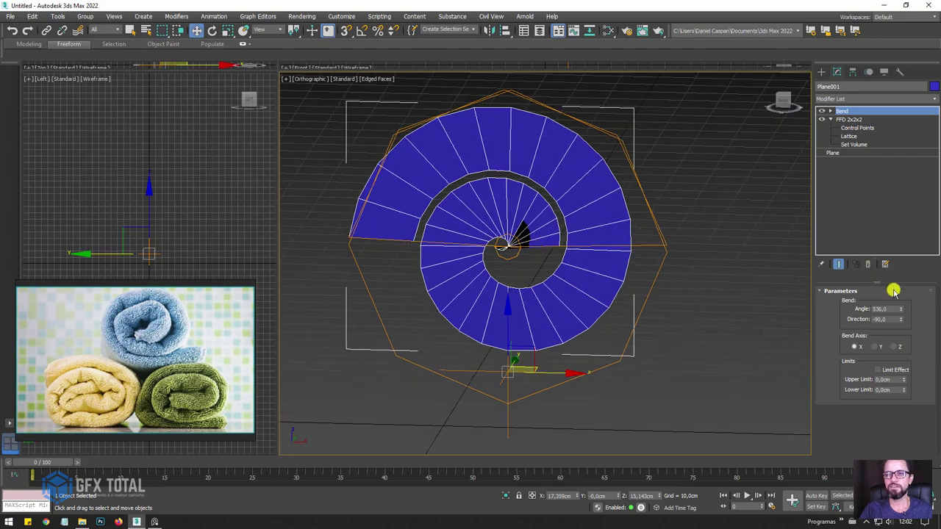
{"action": "left_click_drag", "start_coordinate": [902, 309], "coordinate": [888, 294]}
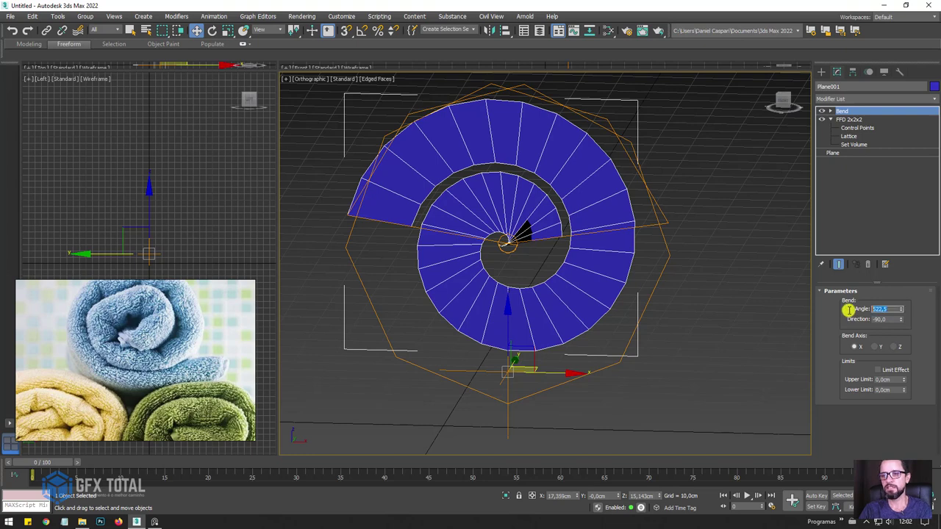
{"action": "key", "text": "Return"}
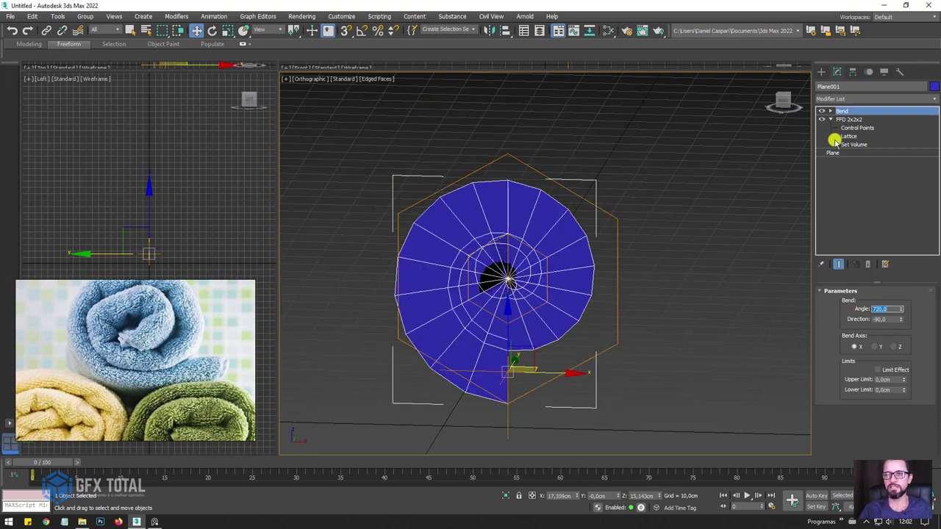
{"action": "scroll", "coordinate": [785, 129], "scroll_direction": "down", "scroll_amount": 3}
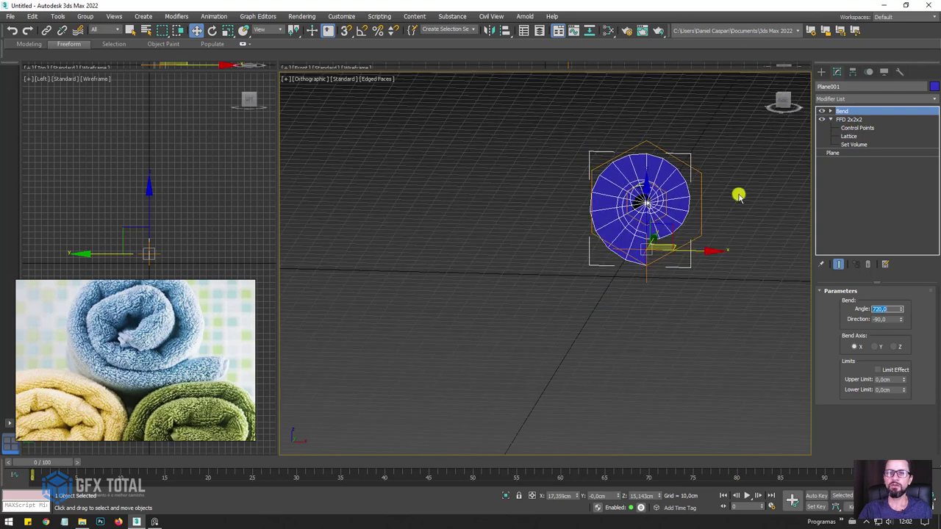
{"action": "left_click", "coordinate": [844, 153]}
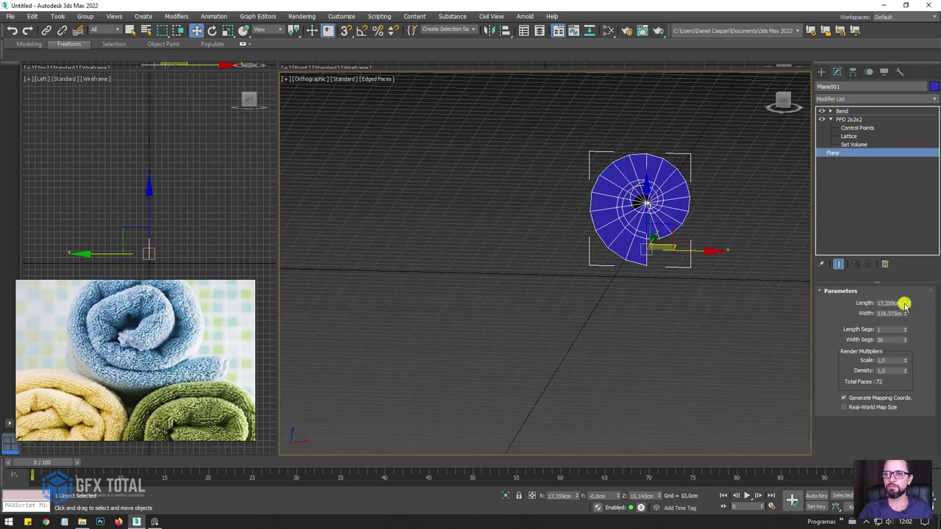
- Widen Plane001 to about 468 cm and shorten its length so the roll closes
{"action": "left_click_drag", "start_coordinate": [901, 314], "coordinate": [907, 279]}
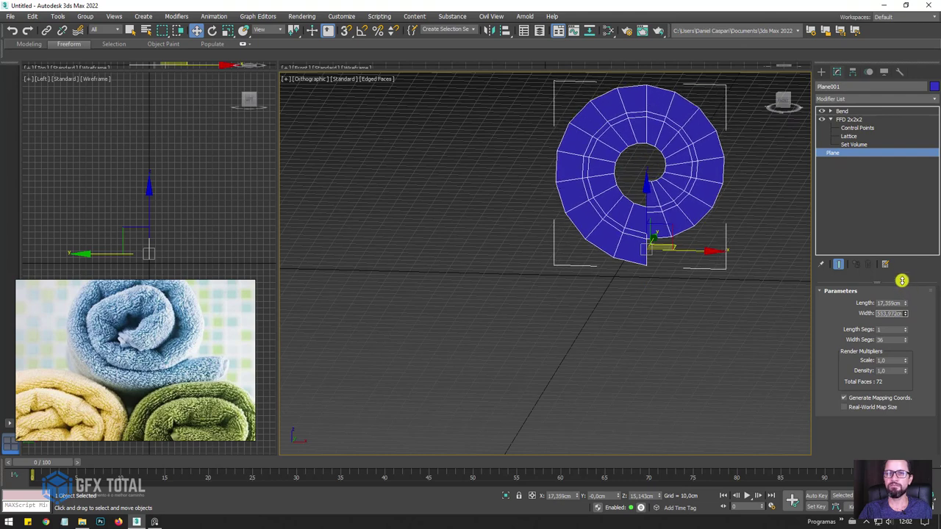
{"action": "mouse_move", "coordinate": [907, 279]}
{"action": "left_mouse_down"}
{"action": "mouse_move", "coordinate": [898, 254]}
{"action": "mouse_move", "coordinate": [897, 287]}
{"action": "left_mouse_up"}
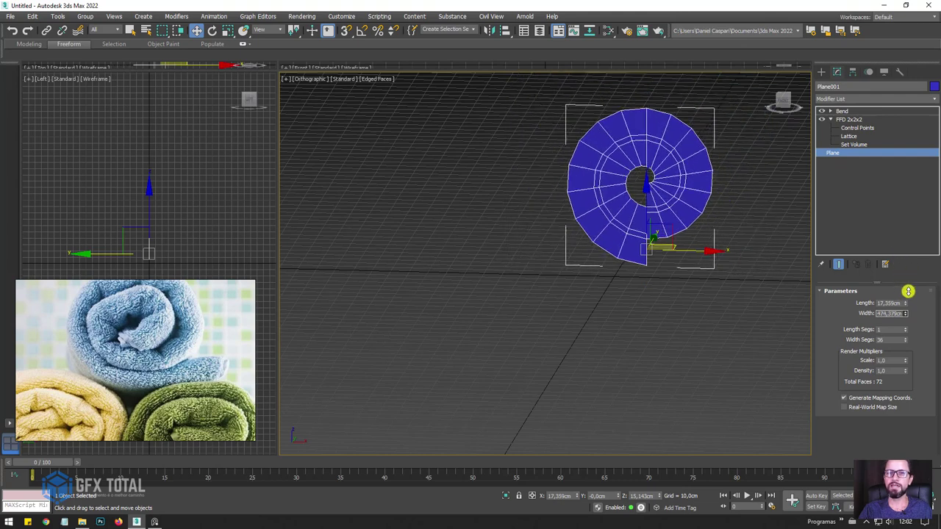
{"action": "middle_click_drag", "start_coordinate": [664, 235], "coordinate": [686, 248], "text": "alt"}
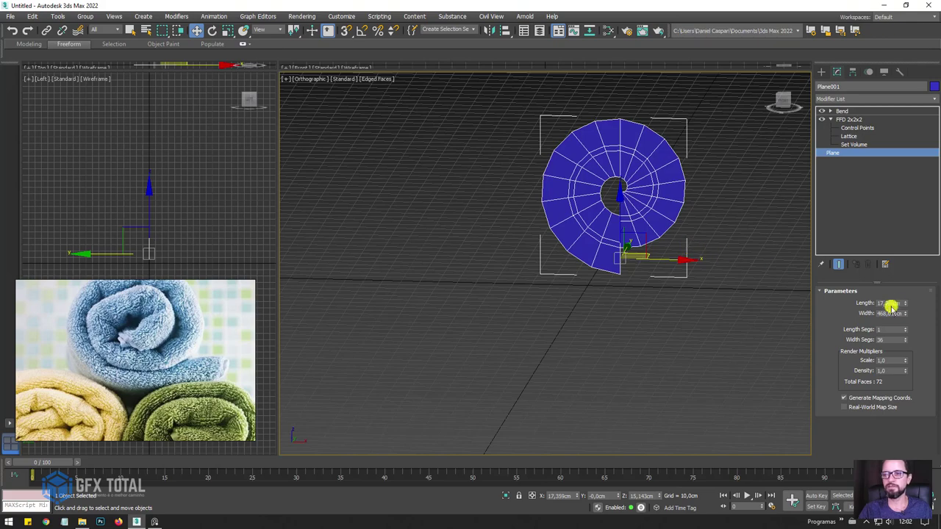
{"action": "left_click_drag", "start_coordinate": [907, 302], "coordinate": [906, 312]}
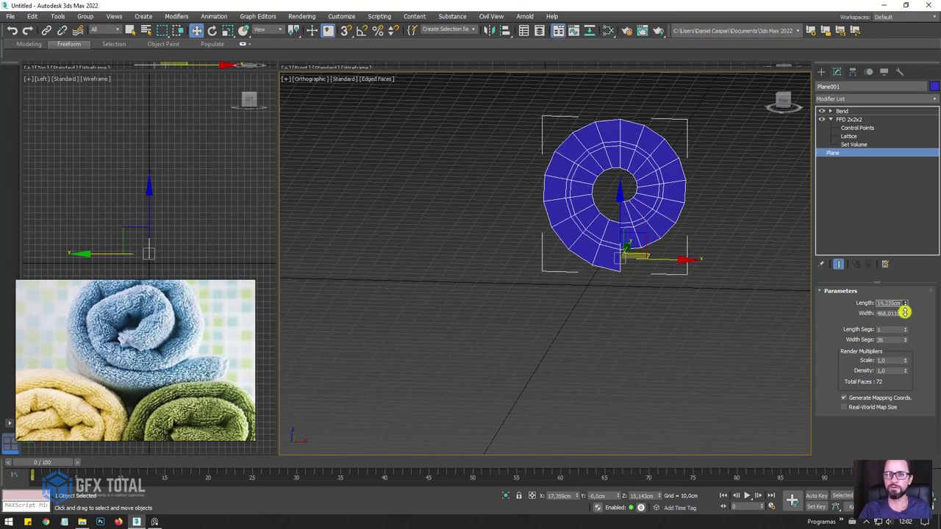
- Move the FFD end control points to curl the spiral inward, then show the 720° Bend settings
{"action": "left_click", "coordinate": [850, 119]}
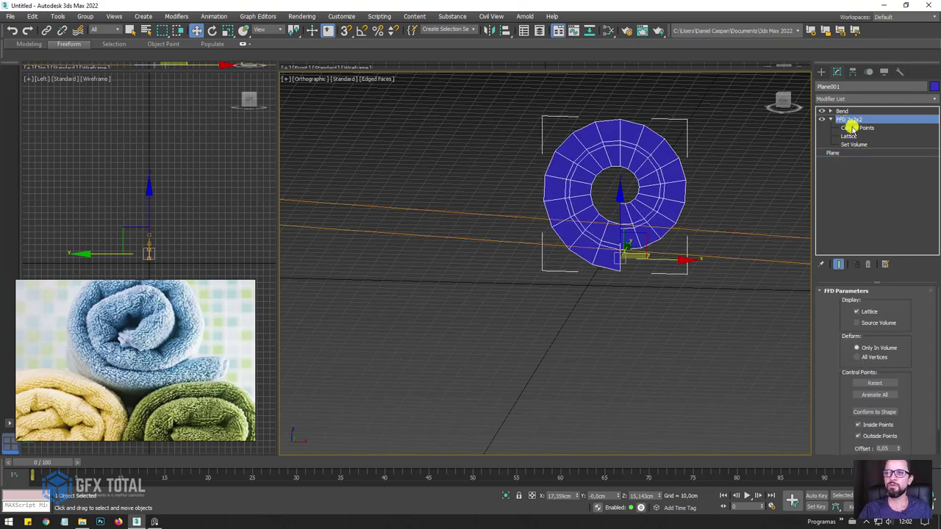
{"action": "left_click", "coordinate": [856, 127]}
{"action": "scroll", "coordinate": [760, 155], "scroll_direction": "down", "scroll_amount": 3}
{"action": "scroll", "coordinate": [583, 143], "scroll_direction": "up", "scroll_amount": 2}
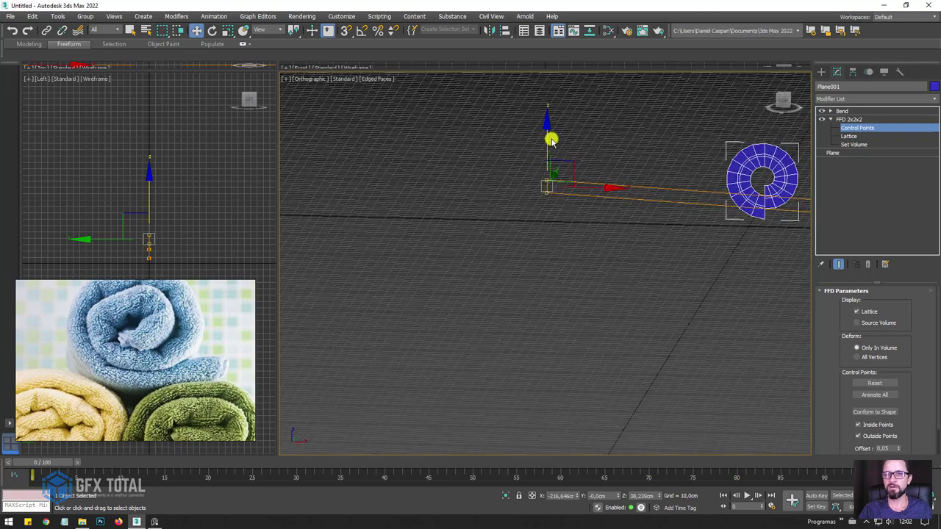
{"action": "left_click_drag", "start_coordinate": [552, 139], "coordinate": [546, 125]}
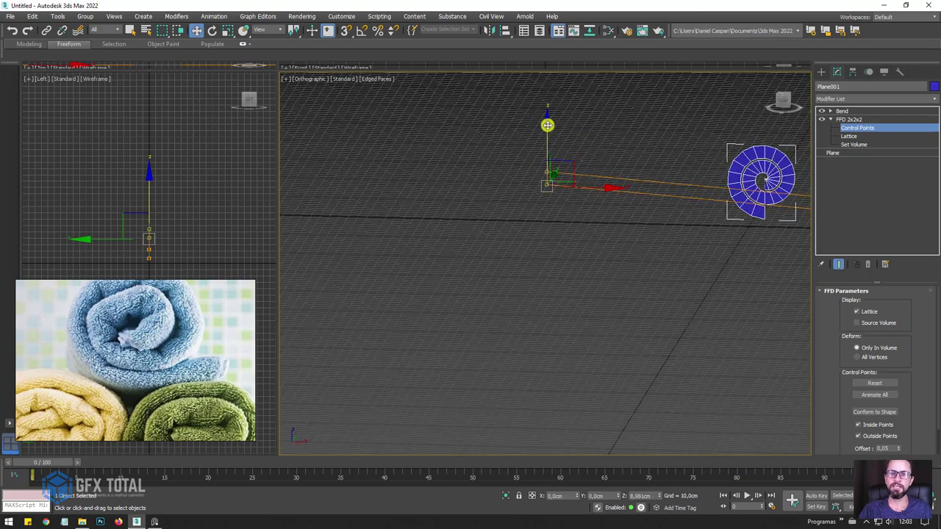
{"action": "mouse_move", "coordinate": [739, 193]}
{"action": "middle_mouse_down"}
{"action": "mouse_move", "coordinate": [659, 202]}
{"action": "mouse_move", "coordinate": [604, 224]}
{"action": "middle_mouse_up"}
{"action": "scroll", "coordinate": [659, 201], "scroll_direction": "up", "scroll_amount": 2}
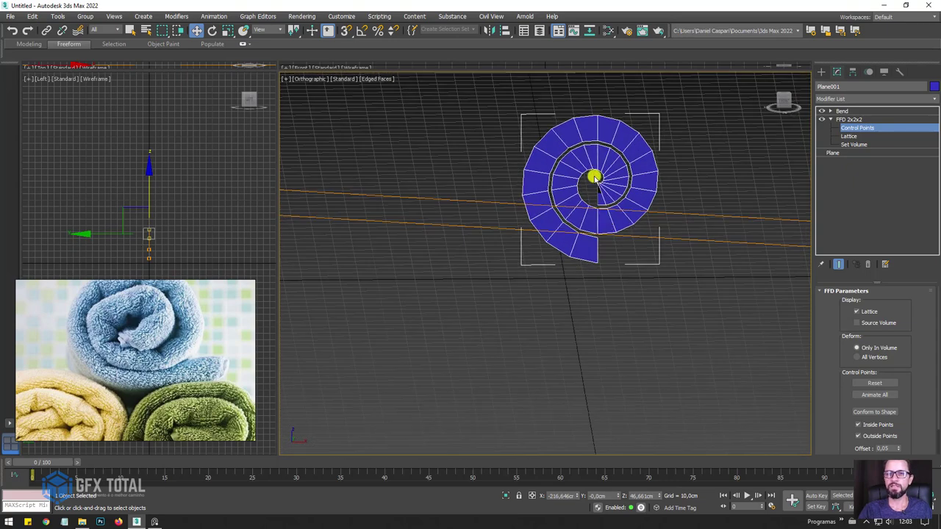
{"action": "left_click", "coordinate": [838, 111]}
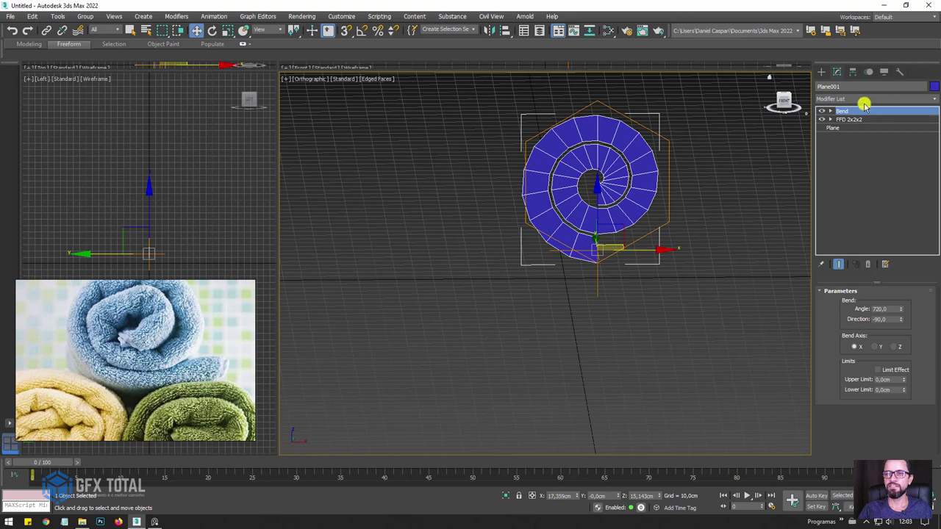
- Add an Edit Poly modifier above the bend and enter its Vertex level
{"action": "left_click", "coordinate": [864, 100]}
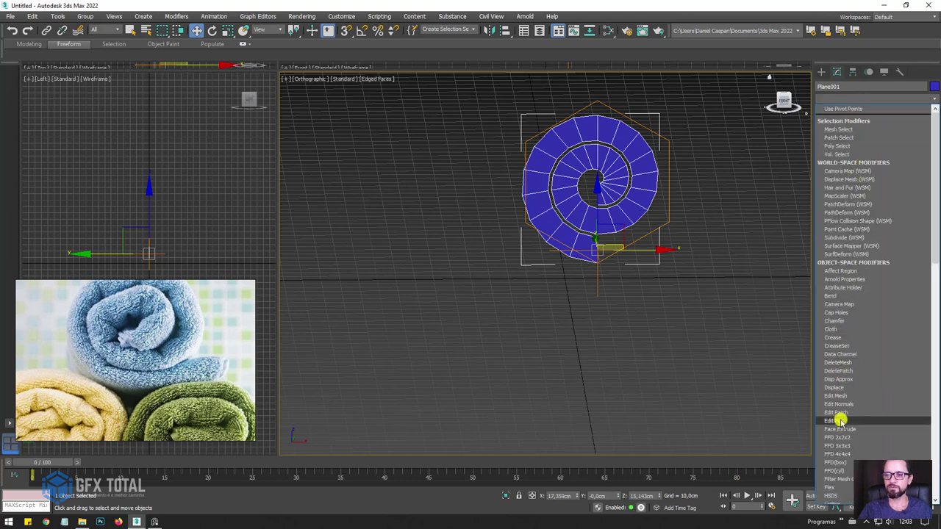
{"action": "left_click", "coordinate": [839, 420]}
{"action": "mouse_move", "coordinate": [643, 204]}
{"action": "middle_mouse_down"}
{"action": "mouse_move", "coordinate": [531, 269]}
{"action": "mouse_move", "coordinate": [542, 214]}
{"action": "middle_mouse_up"}
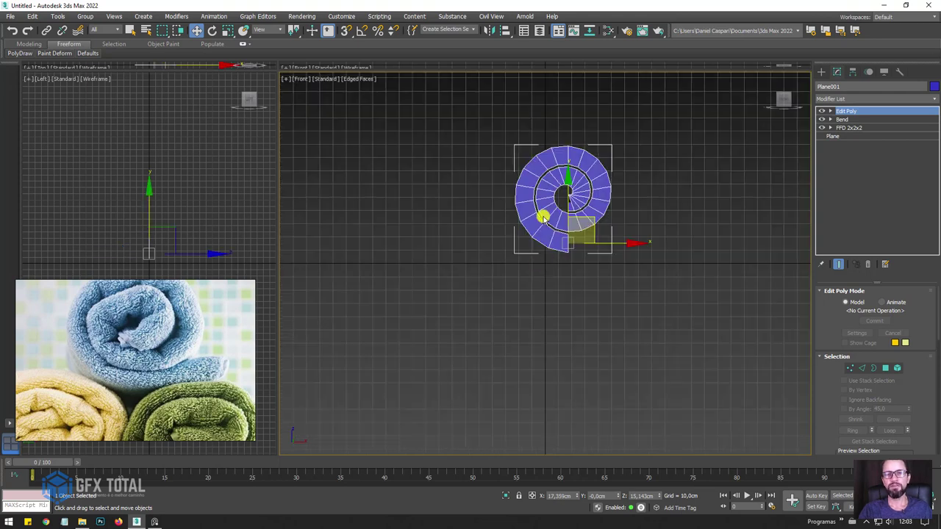
{"action": "scroll", "coordinate": [542, 214], "scroll_direction": "up", "scroll_amount": 5}
{"action": "scroll", "coordinate": [590, 203], "scroll_direction": "up", "scroll_amount": 2}
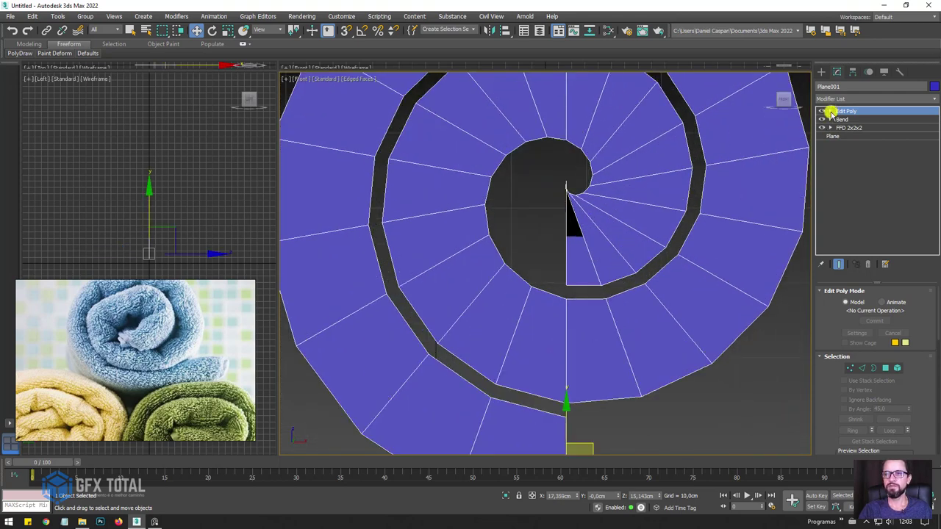
{"action": "left_click", "coordinate": [831, 111]}
{"action": "left_click", "coordinate": [848, 119]}
- Move the inner-curl vertices near the spiral centre to tighten the roll's middle
{"action": "left_click", "coordinate": [567, 287]}
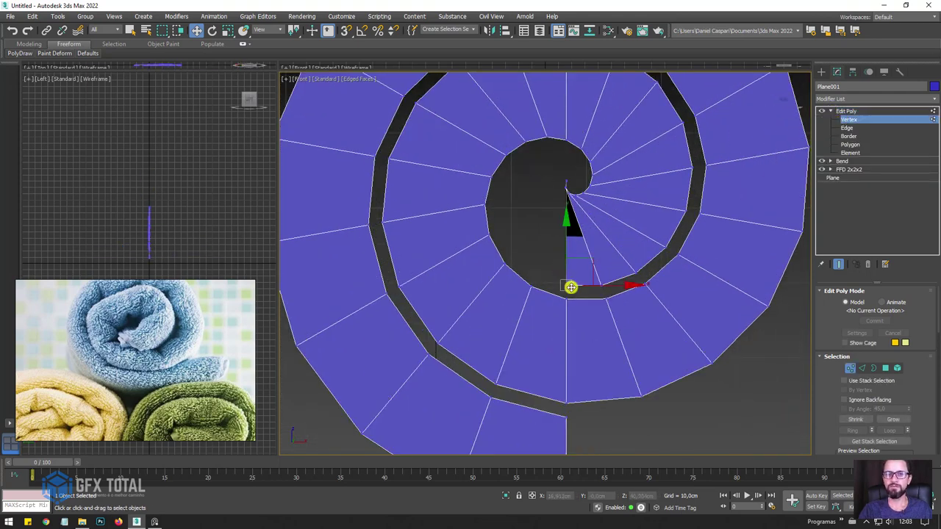
{"action": "mouse_move", "coordinate": [569, 265]}
{"action": "left_mouse_down"}
{"action": "mouse_move", "coordinate": [525, 188]}
{"action": "mouse_move", "coordinate": [605, 275]}
{"action": "mouse_move", "coordinate": [544, 272]}
{"action": "mouse_move", "coordinate": [630, 275]}
{"action": "mouse_move", "coordinate": [603, 287]}
{"action": "left_mouse_up"}
{"action": "left_click", "coordinate": [554, 284]}
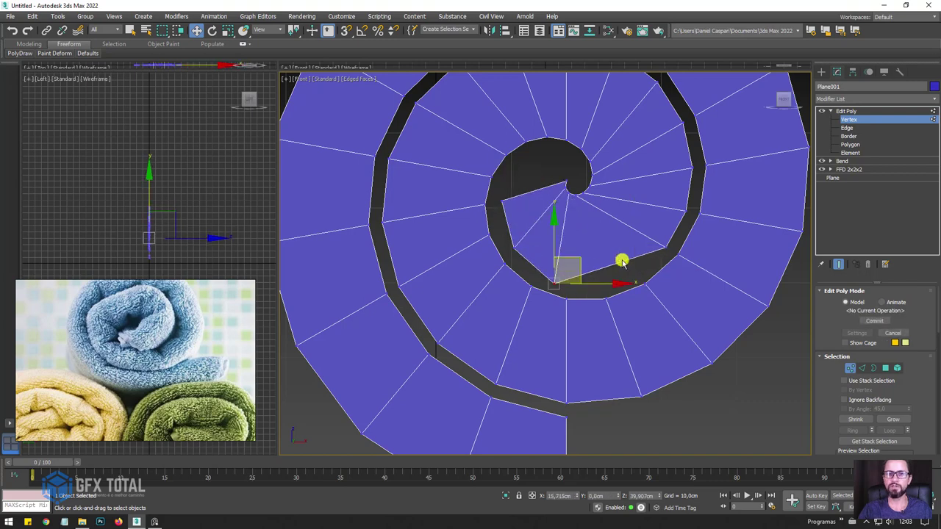
{"action": "left_click_drag", "start_coordinate": [663, 245], "coordinate": [627, 214]}
{"action": "scroll", "coordinate": [556, 175], "scroll_direction": "up", "scroll_amount": 3}
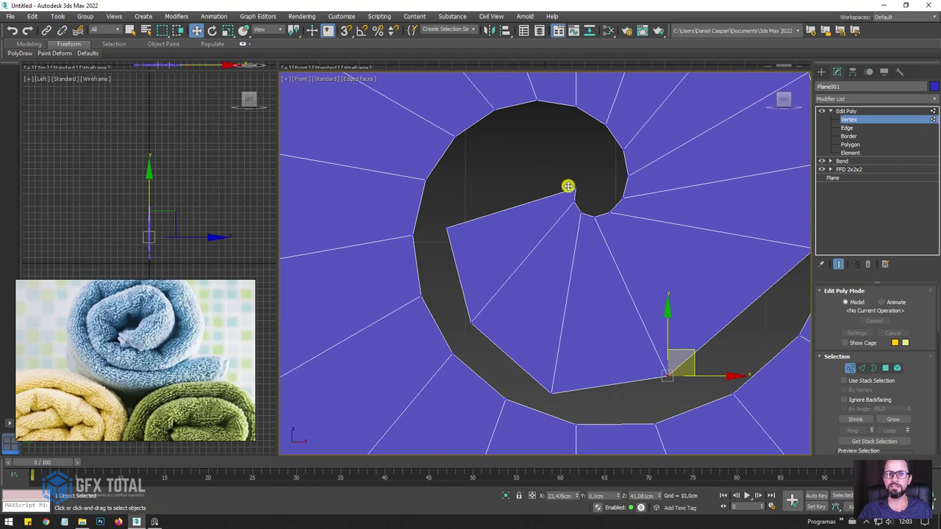
{"action": "mouse_move", "coordinate": [567, 186]}
{"action": "left_mouse_down"}
{"action": "mouse_move", "coordinate": [571, 202]}
{"action": "mouse_move", "coordinate": [567, 174]}
{"action": "left_mouse_up"}
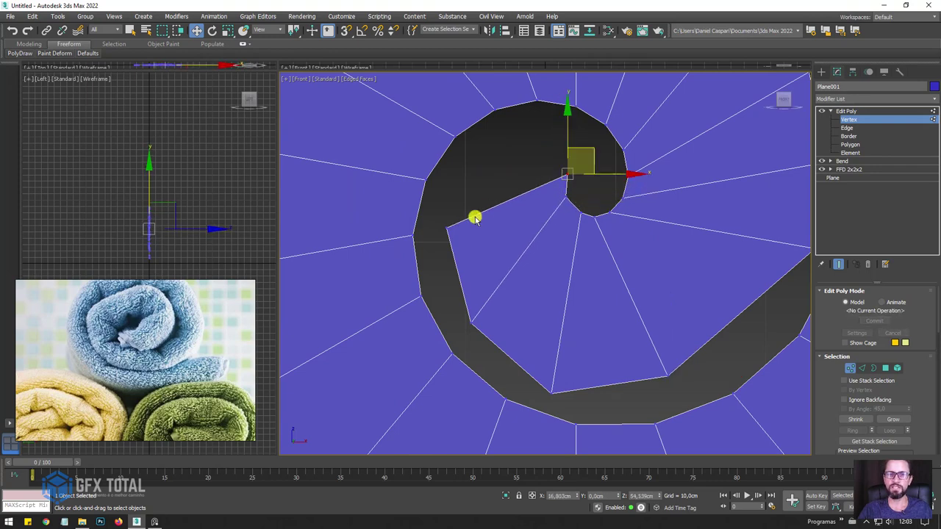
{"action": "left_click_drag", "start_coordinate": [448, 229], "coordinate": [459, 178]}
{"action": "left_click_drag", "start_coordinate": [471, 322], "coordinate": [436, 261]}
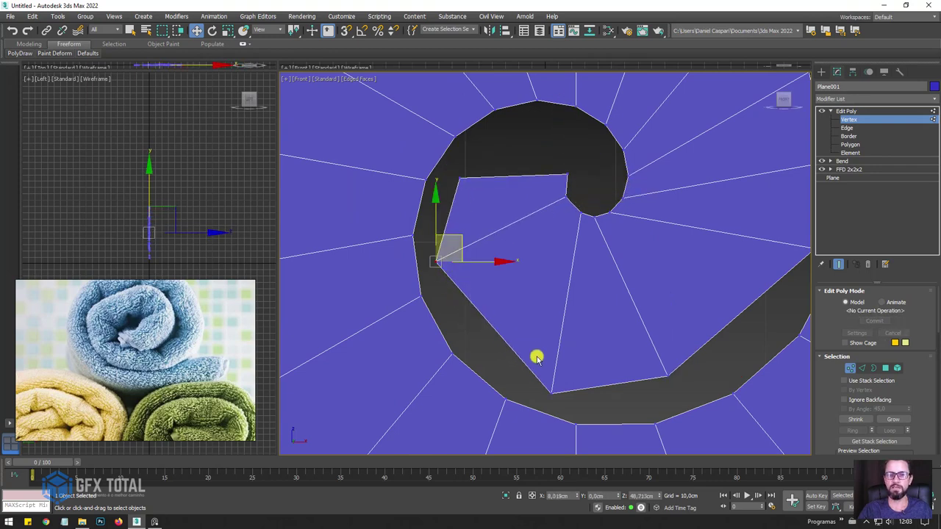
{"action": "left_click_drag", "start_coordinate": [551, 392], "coordinate": [499, 367]}
- Pull a vertex on the spiral's outer band downward
{"action": "scroll", "coordinate": [670, 374], "scroll_direction": "down", "scroll_amount": 3}
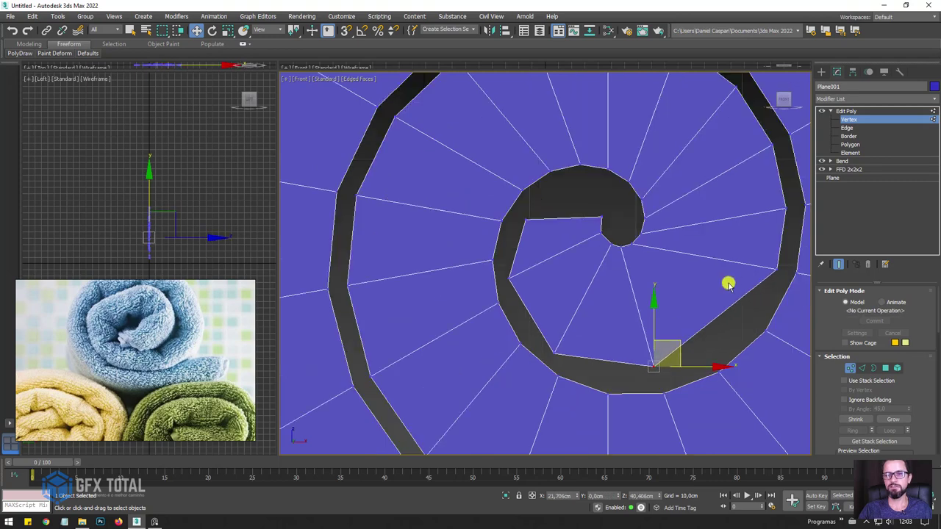
{"action": "middle_click_drag", "start_coordinate": [725, 279], "coordinate": [703, 294]}
{"action": "left_click", "coordinate": [725, 263]}
{"action": "left_click", "coordinate": [683, 331]}
{"action": "left_click", "coordinate": [725, 219]}
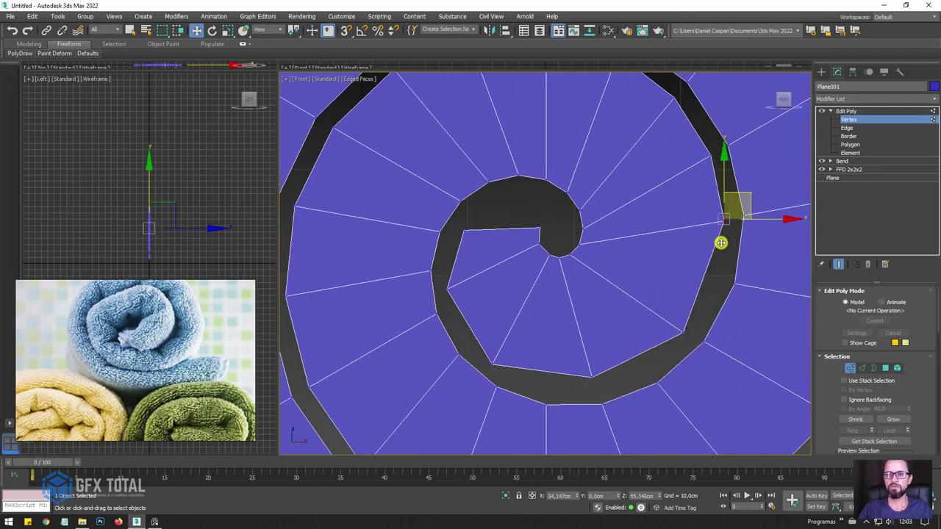
{"action": "left_click_drag", "start_coordinate": [724, 219], "coordinate": [717, 260]}
- Nudge the inner-tip vertices slightly upward, then go to Edge level
{"action": "scroll", "coordinate": [573, 245], "scroll_direction": "up", "scroll_amount": 2}
{"action": "left_click", "coordinate": [574, 249]}
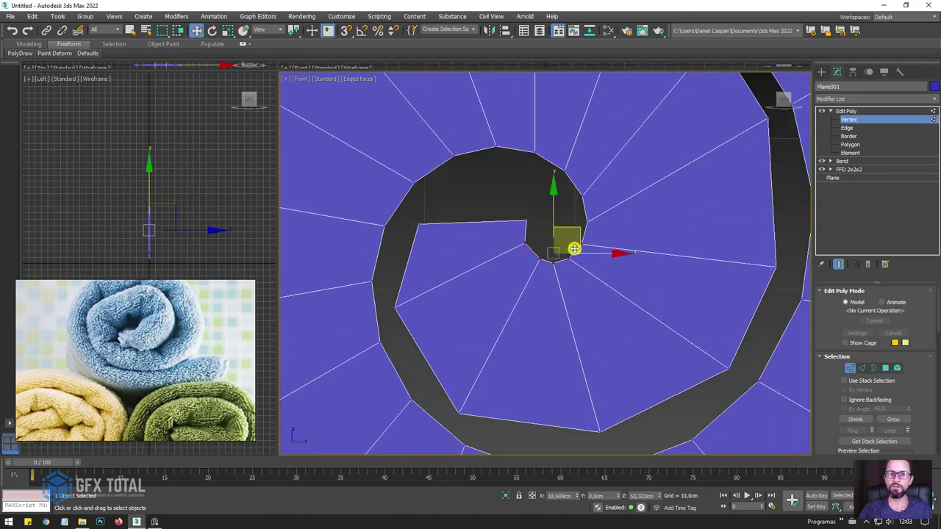
{"action": "left_click_drag", "start_coordinate": [581, 244], "coordinate": [585, 235]}
{"action": "left_click", "coordinate": [525, 220]}
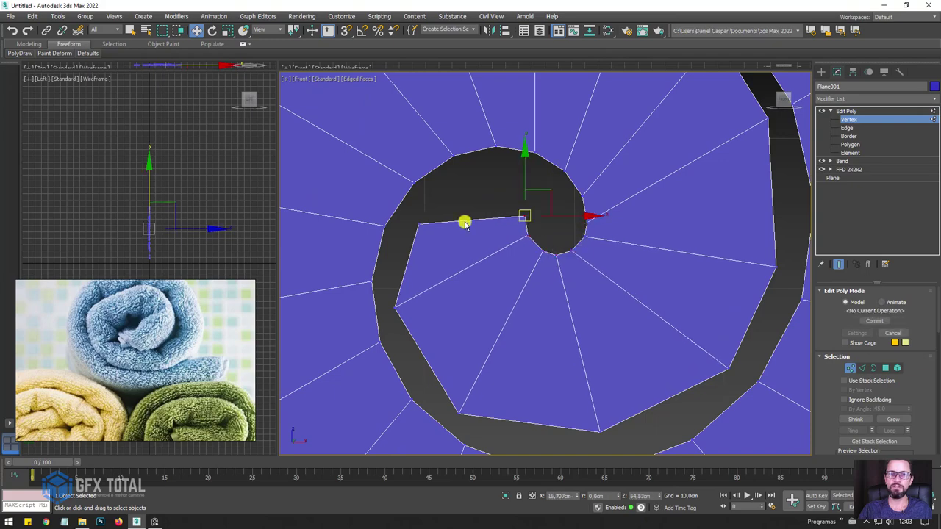
{"action": "left_click", "coordinate": [419, 218]}
{"action": "scroll", "coordinate": [555, 199], "scroll_direction": "down", "scroll_amount": 5}
{"action": "mouse_move", "coordinate": [555, 199]}
{"action": "middle_mouse_down", "text": "alt"}
{"action": "mouse_move", "coordinate": [584, 213]}
{"action": "mouse_move", "coordinate": [546, 269]}
{"action": "mouse_move", "coordinate": [566, 250]}
{"action": "middle_mouse_up", "text": "alt"}
{"action": "left_click", "coordinate": [847, 128]}
- Shift-drag the spiral's loose end edge to extend a flat strip outward
{"action": "left_click", "coordinate": [527, 283]}
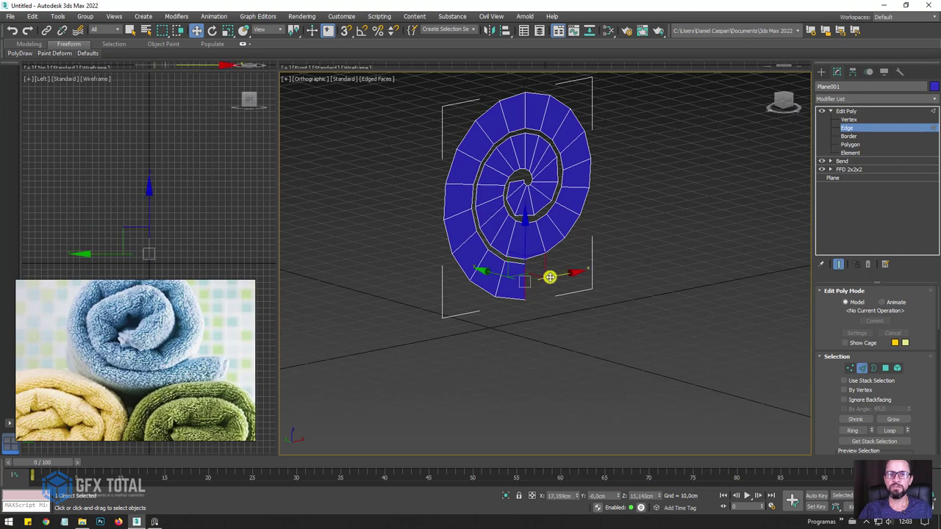
{"action": "left_click_drag", "start_coordinate": [553, 275], "coordinate": [610, 265], "text": "shift"}
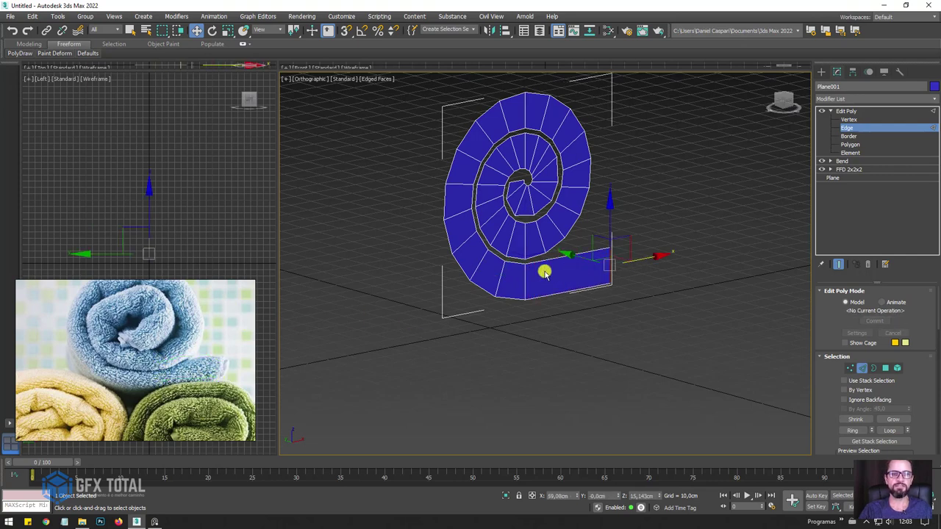
{"action": "scroll", "coordinate": [544, 272], "scroll_direction": "up", "scroll_amount": 3}
{"action": "middle_click_drag", "start_coordinate": [524, 266], "coordinate": [507, 252], "text": "alt"}
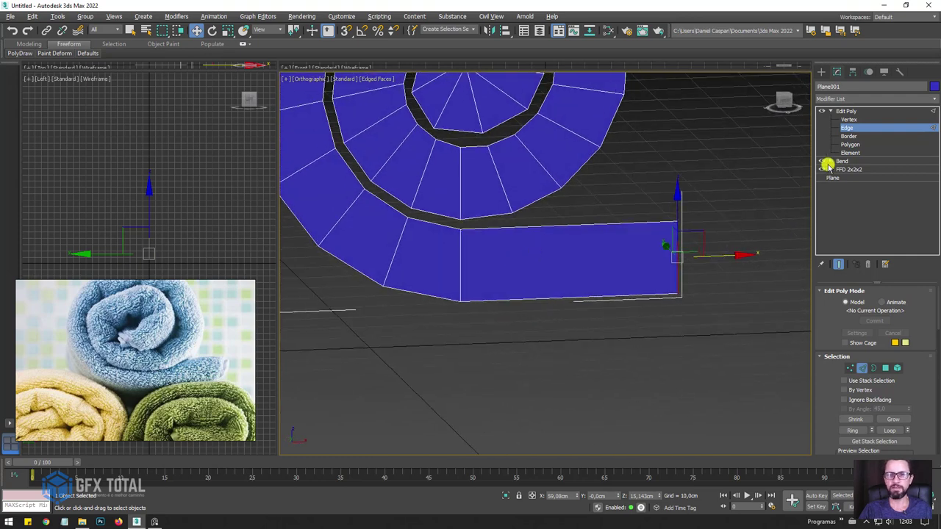
- Isolate the end strip polygon and Connect its long edges with a new cross edge
{"action": "left_click", "coordinate": [849, 144]}
{"action": "left_click", "coordinate": [558, 265]}
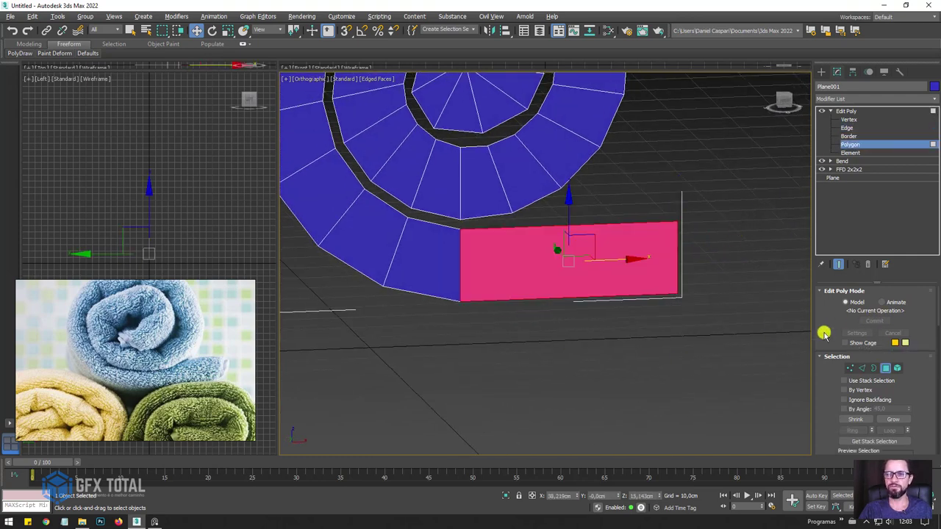
{"action": "scroll", "coordinate": [824, 334], "scroll_direction": "down", "scroll_amount": 4}
{"action": "left_click", "coordinate": [893, 335]}
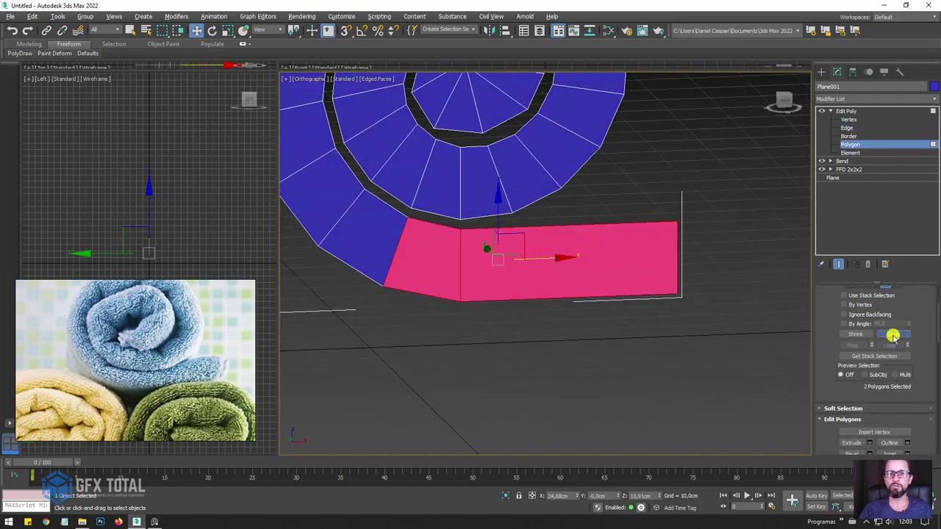
{"action": "left_click", "coordinate": [892, 334]}
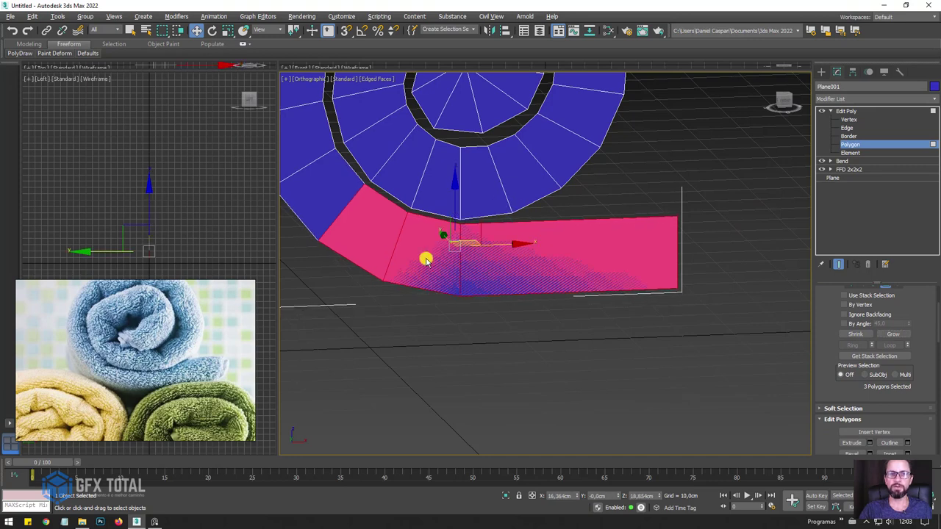
{"action": "left_click", "coordinate": [373, 263], "text": "alt"}
{"action": "left_click", "coordinate": [451, 243], "text": "alt"}
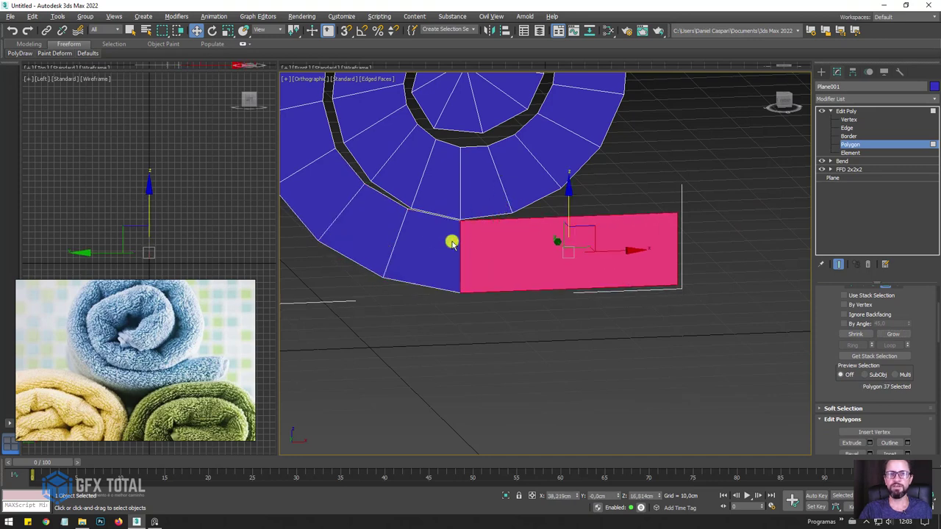
{"action": "middle_click_drag", "start_coordinate": [575, 216], "coordinate": [575, 230], "text": "alt"}
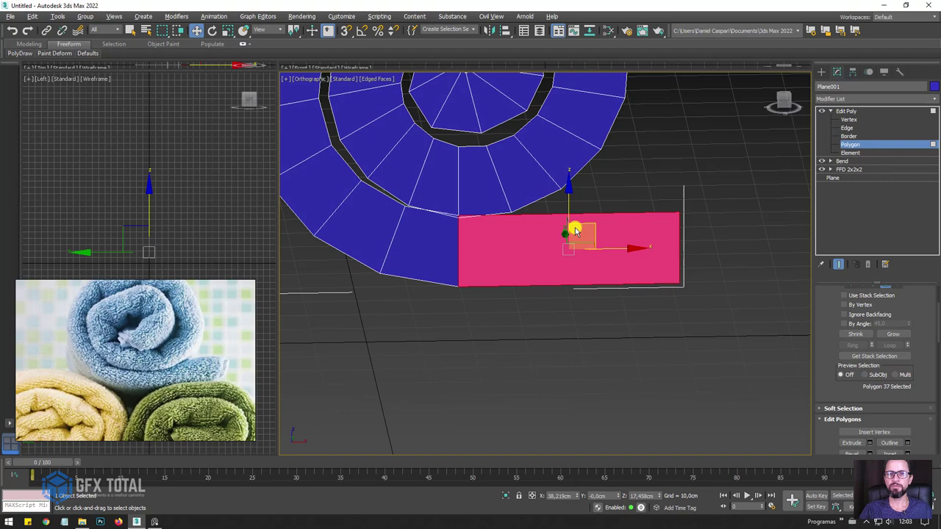
{"action": "left_click", "coordinate": [845, 129]}
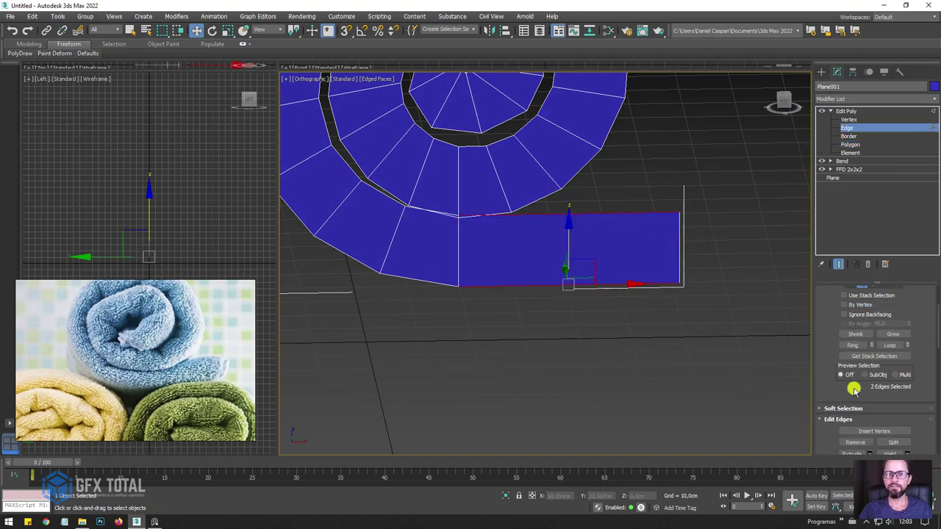
{"action": "scroll", "coordinate": [845, 353], "scroll_direction": "down", "scroll_amount": 3}
{"action": "left_click", "coordinate": [889, 358]}
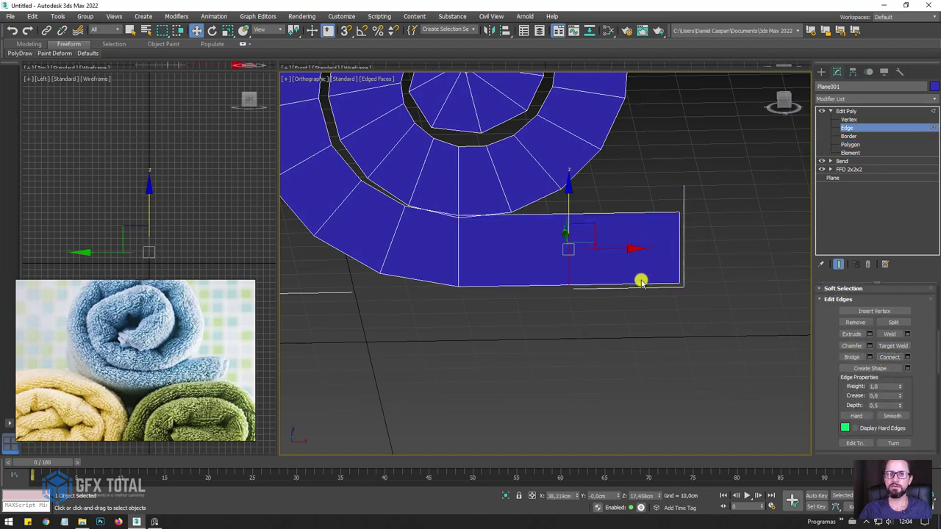
- Reposition the end quad's far and top edges to even out the tail's faces
{"action": "left_click", "coordinate": [681, 250]}
{"action": "left_click_drag", "start_coordinate": [676, 189], "coordinate": [678, 183]}
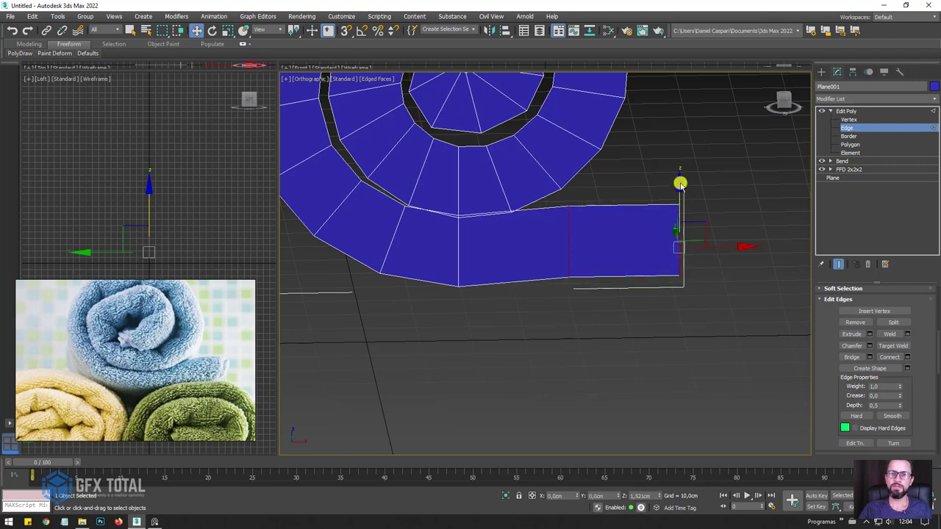
{"action": "left_click", "coordinate": [613, 211]}
{"action": "left_click_drag", "start_coordinate": [621, 184], "coordinate": [664, 212]}
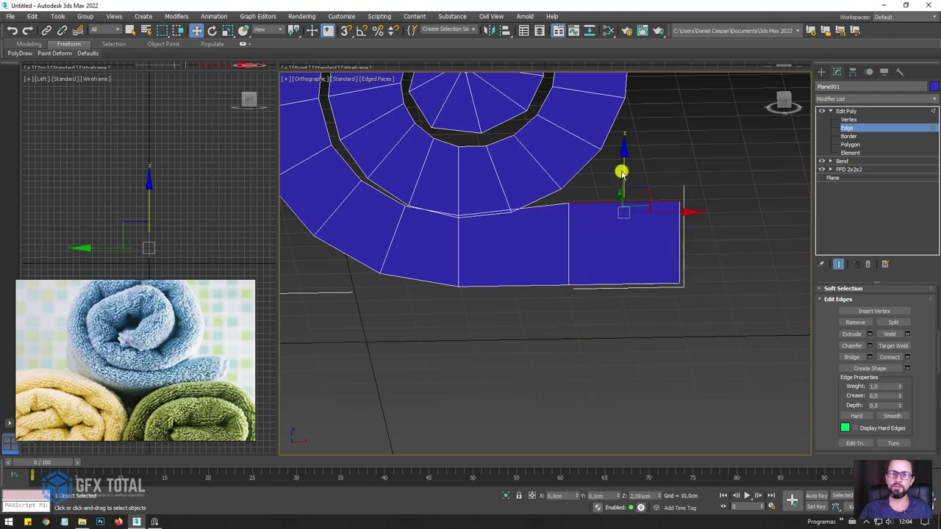
{"action": "left_click", "coordinate": [573, 243]}
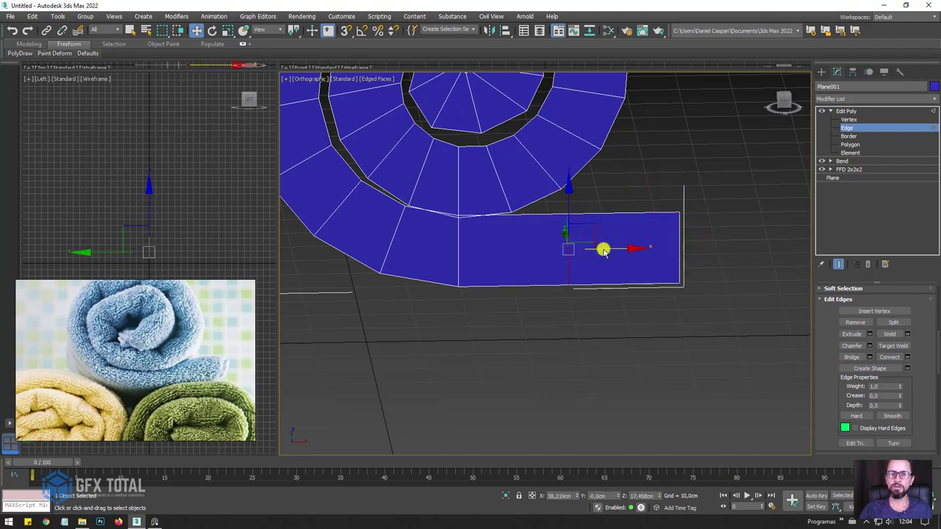
{"action": "left_click", "coordinate": [592, 212], "text": "ctrl"}
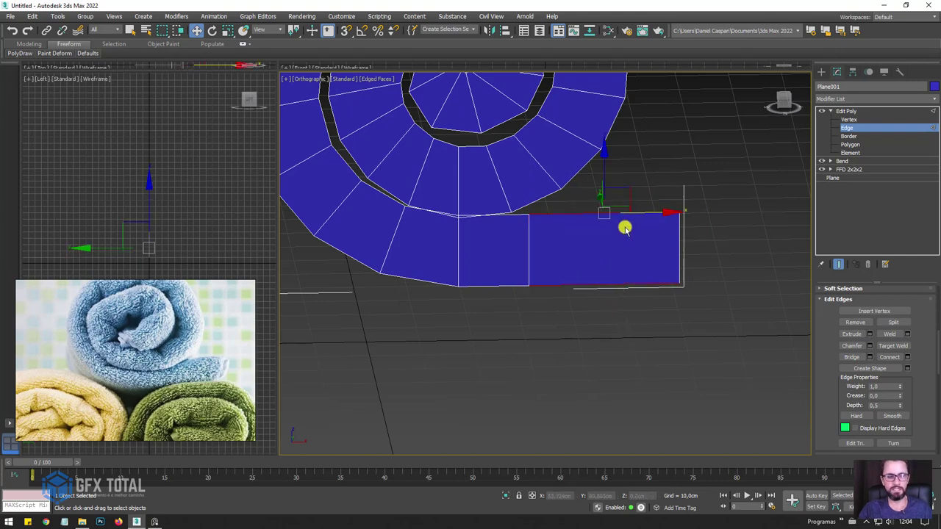
{"action": "left_click", "coordinate": [595, 213]}
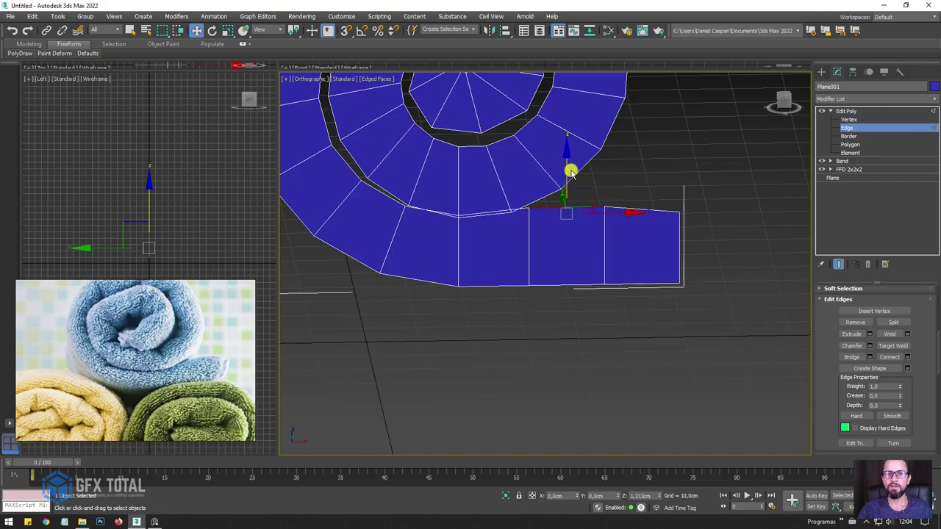
{"action": "left_click", "coordinate": [846, 111]}
{"action": "mouse_move", "coordinate": [740, 126]}
{"action": "middle_mouse_down", "text": "alt"}
{"action": "mouse_move", "coordinate": [654, 202]}
{"action": "mouse_move", "coordinate": [624, 252]}
{"action": "mouse_move", "coordinate": [567, 248]}
{"action": "mouse_move", "coordinate": [695, 213]}
{"action": "middle_mouse_up", "text": "alt"}
- Shift-drag the spiral's outer border sideways to give the roll and tail solid depth
{"action": "left_click", "coordinate": [849, 136]}
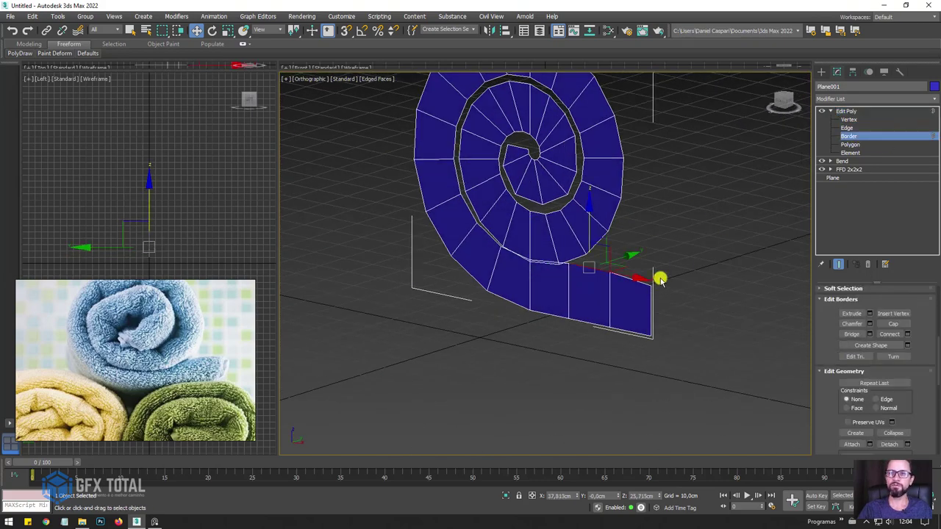
{"action": "left_click", "coordinate": [595, 229]}
{"action": "mouse_move", "coordinate": [616, 228]}
{"action": "middle_mouse_down", "text": "alt"}
{"action": "mouse_move", "coordinate": [605, 292]}
{"action": "mouse_move", "coordinate": [592, 215]}
{"action": "middle_mouse_up", "text": "alt"}
{"action": "left_click_drag", "start_coordinate": [588, 208], "coordinate": [744, 177], "text": "shift"}
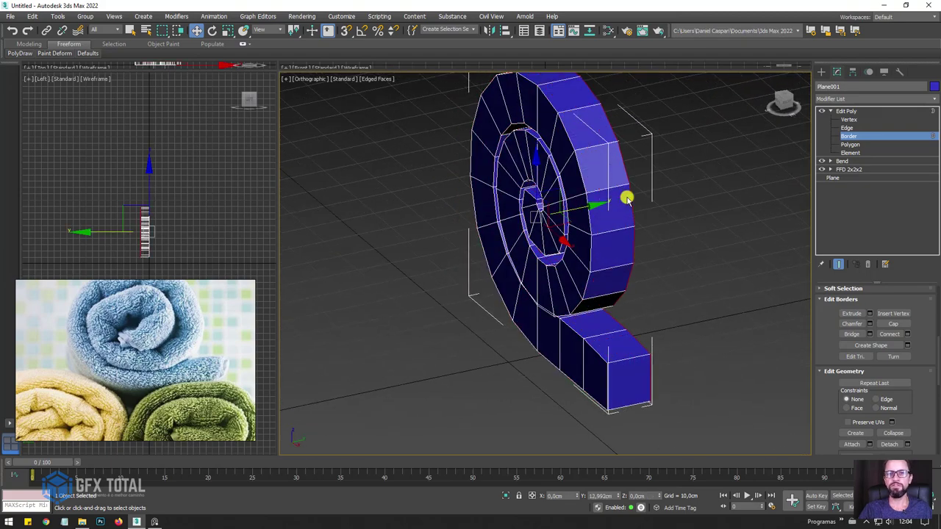
{"action": "mouse_move", "coordinate": [743, 176]}
{"action": "middle_mouse_down", "text": "alt"}
{"action": "mouse_move", "coordinate": [701, 253]}
{"action": "mouse_move", "coordinate": [588, 235]}
{"action": "mouse_move", "coordinate": [664, 214]}
{"action": "mouse_move", "coordinate": [743, 234]}
{"action": "mouse_move", "coordinate": [616, 248]}
{"action": "mouse_move", "coordinate": [610, 237]}
{"action": "middle_mouse_up", "text": "alt"}
{"action": "left_click", "coordinate": [846, 110]}
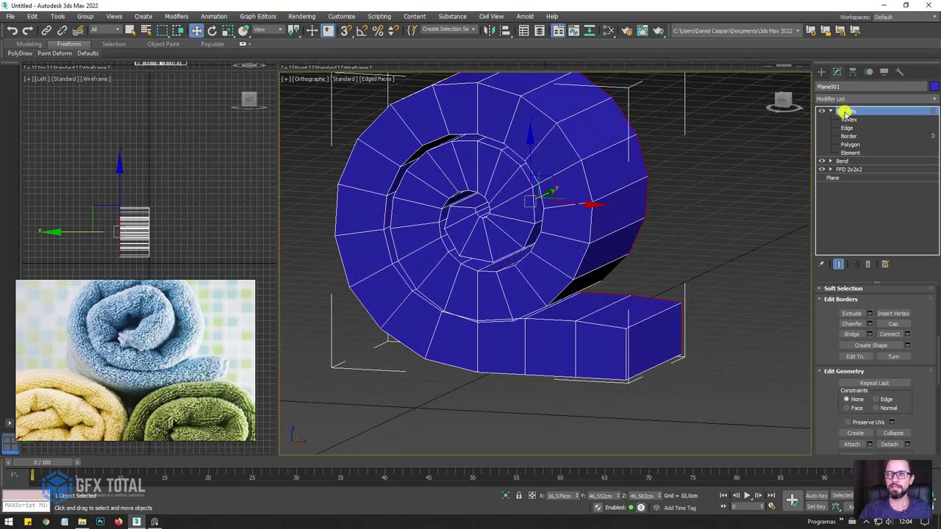
{"action": "left_click", "coordinate": [927, 99]}
- Apply TurboSmooth to the towel mesh and inspect the smoothed result
{"action": "left_click_drag", "start_coordinate": [938, 136], "coordinate": [899, 342]}
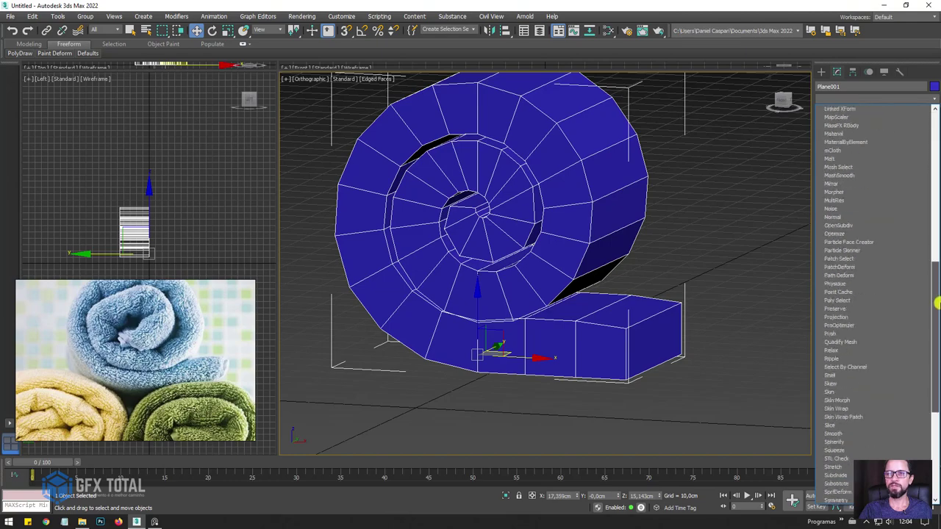
{"action": "left_click", "coordinate": [835, 350]}
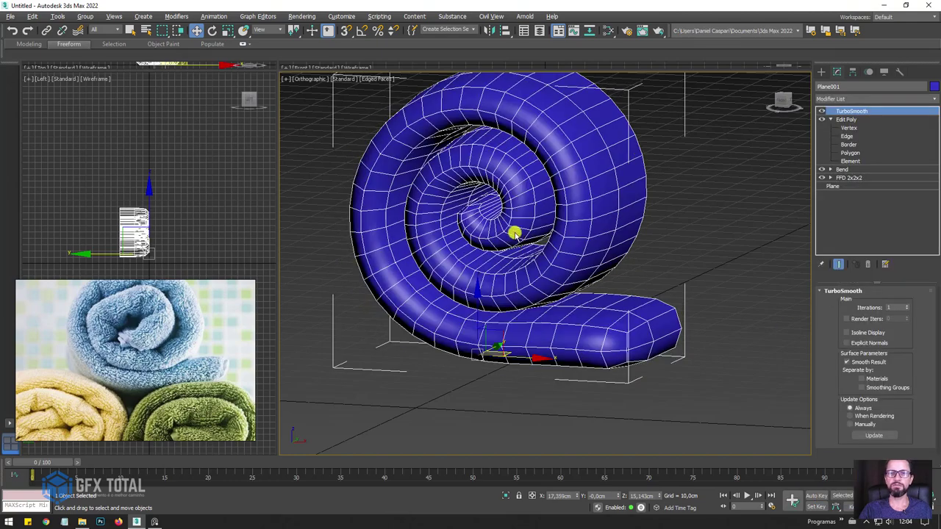
{"action": "mouse_move", "coordinate": [514, 233]}
{"action": "middle_mouse_down", "text": "alt"}
{"action": "mouse_move", "coordinate": [634, 235]}
{"action": "mouse_move", "coordinate": [563, 247]}
{"action": "mouse_move", "coordinate": [347, 177]}
{"action": "middle_mouse_up", "text": "alt"}
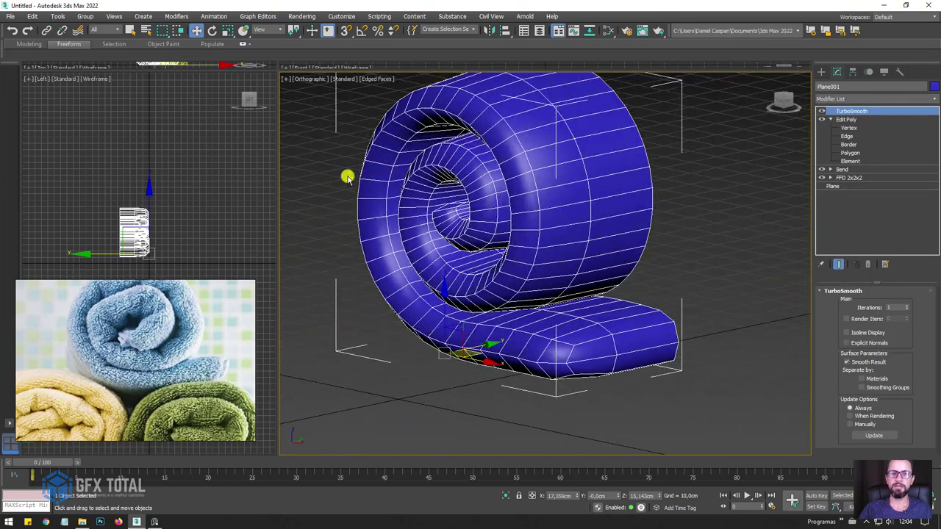
{"action": "mouse_move", "coordinate": [412, 169]}
{"action": "middle_mouse_down", "text": "alt"}
{"action": "mouse_move", "coordinate": [480, 178]}
{"action": "mouse_move", "coordinate": [515, 203]}
{"action": "middle_mouse_up", "text": "alt"}
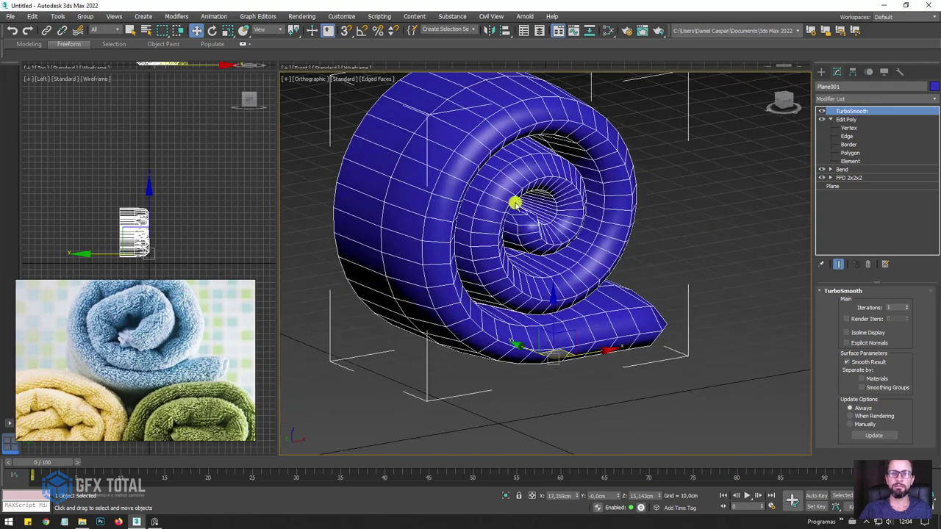
- With TurboSmooth toggled off, select the towel's border and move it
{"action": "left_click", "coordinate": [821, 111]}
{"action": "left_click", "coordinate": [849, 144]}
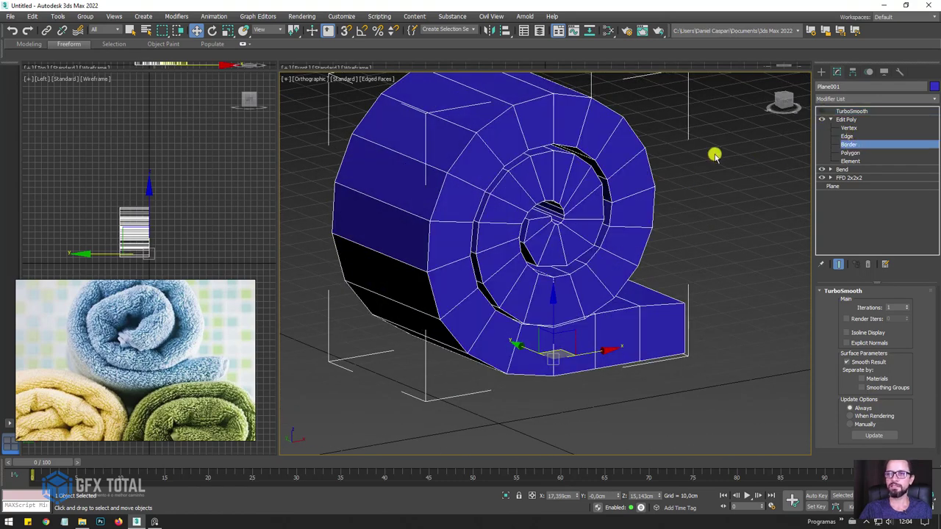
{"action": "middle_click_drag", "start_coordinate": [714, 153], "coordinate": [564, 163], "text": "alt"}
{"action": "middle_click_drag", "start_coordinate": [470, 270], "coordinate": [731, 189], "text": "alt"}
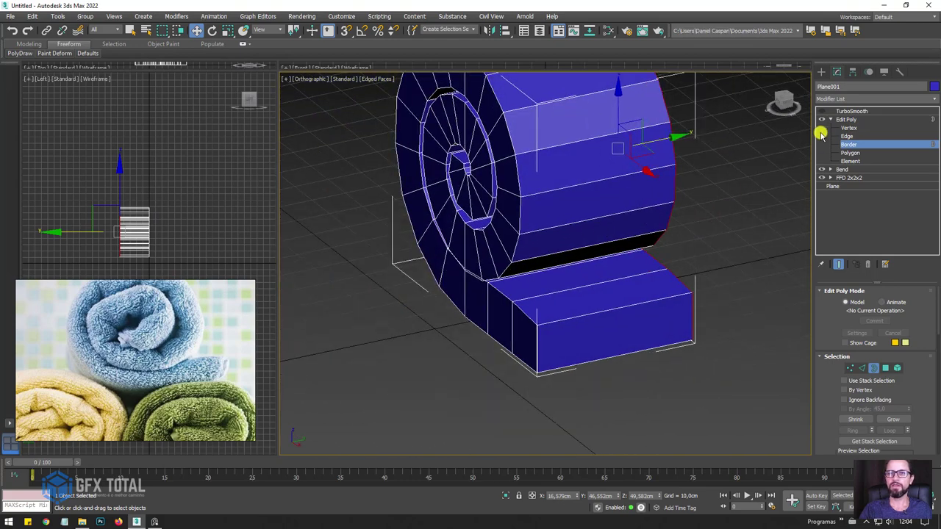
{"action": "left_click", "coordinate": [822, 111]}
{"action": "mouse_move", "coordinate": [676, 138]}
{"action": "left_mouse_down"}
{"action": "mouse_move", "coordinate": [541, 164]}
{"action": "mouse_move", "coordinate": [522, 193]}
{"action": "left_mouse_up"}
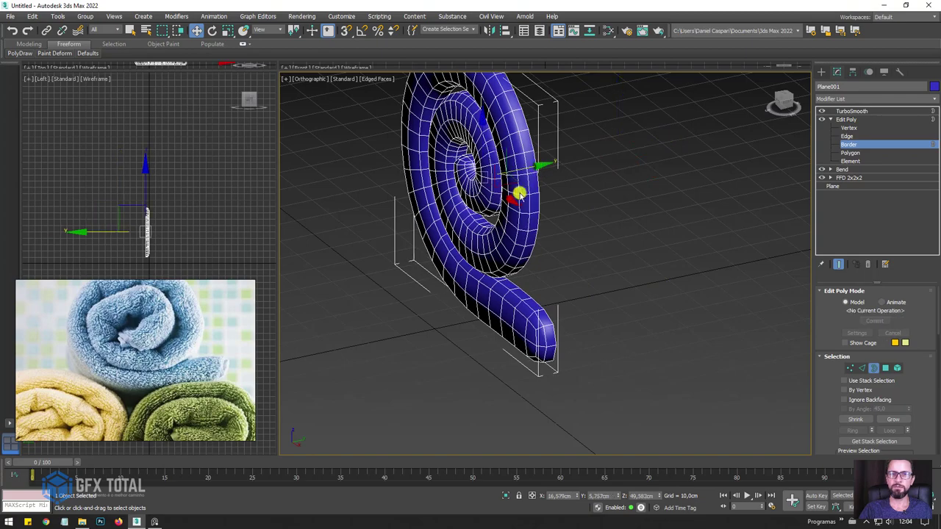
{"action": "mouse_move", "coordinate": [521, 193]}
{"action": "middle_mouse_down", "text": "alt"}
{"action": "mouse_move", "coordinate": [582, 216]}
{"action": "mouse_move", "coordinate": [512, 214]}
{"action": "mouse_move", "coordinate": [519, 229]}
{"action": "mouse_move", "coordinate": [735, 125]}
{"action": "middle_mouse_up", "text": "alt"}
{"action": "scroll", "coordinate": [570, 226], "scroll_direction": "up", "scroll_amount": 3}
{"action": "scroll", "coordinate": [527, 229], "scroll_direction": "down", "scroll_amount": 3}
- Shift-drag the border further to widen the towel roll, then re-enable TurboSmooth
{"action": "left_click", "coordinate": [821, 111]}
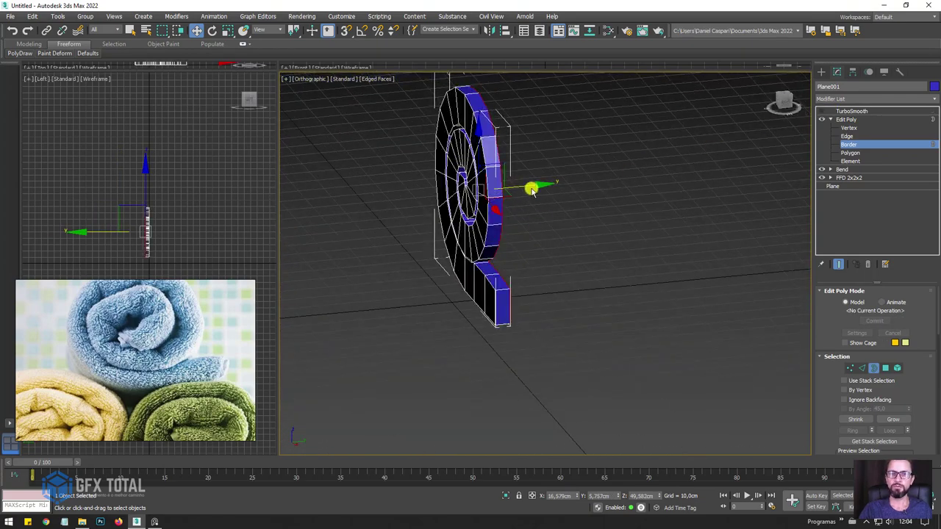
{"action": "mouse_move", "coordinate": [531, 184]}
{"action": "left_mouse_down", "text": "shift"}
{"action": "mouse_move", "coordinate": [588, 174]}
{"action": "mouse_move", "coordinate": [751, 174]}
{"action": "left_mouse_up", "text": "shift"}
{"action": "mouse_move", "coordinate": [752, 174]}
{"action": "middle_mouse_down", "text": "alt"}
{"action": "mouse_move", "coordinate": [678, 184]}
{"action": "mouse_move", "coordinate": [740, 193]}
{"action": "mouse_move", "coordinate": [747, 179]}
{"action": "middle_mouse_up", "text": "alt"}
{"action": "left_click", "coordinate": [846, 119]}
{"action": "left_click", "coordinate": [851, 111]}
{"action": "left_click", "coordinate": [822, 111]}
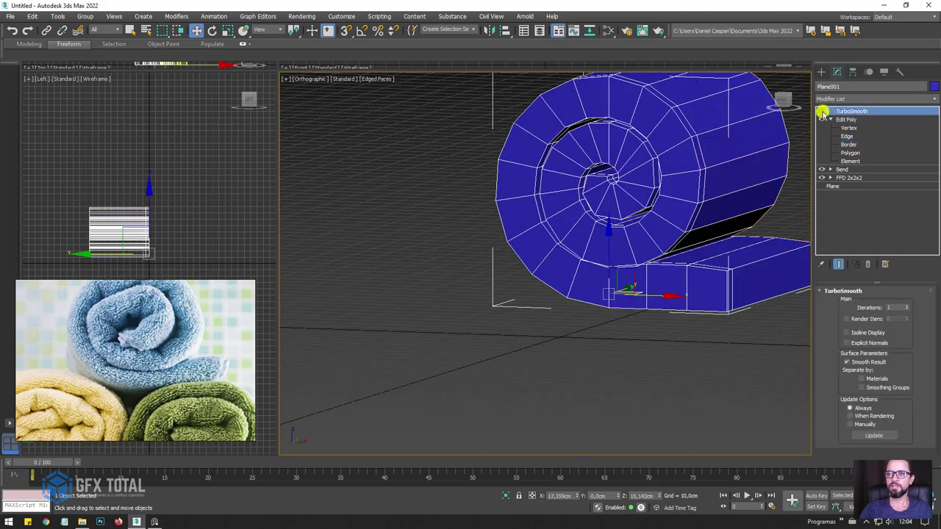
- Add a second Edit Poly above TurboSmooth with Show End Result on
{"action": "mouse_move", "coordinate": [682, 172]}
{"action": "middle_mouse_down", "text": "alt"}
{"action": "mouse_move", "coordinate": [570, 179]}
{"action": "mouse_move", "coordinate": [635, 168]}
{"action": "mouse_move", "coordinate": [615, 184]}
{"action": "middle_mouse_up", "text": "alt"}
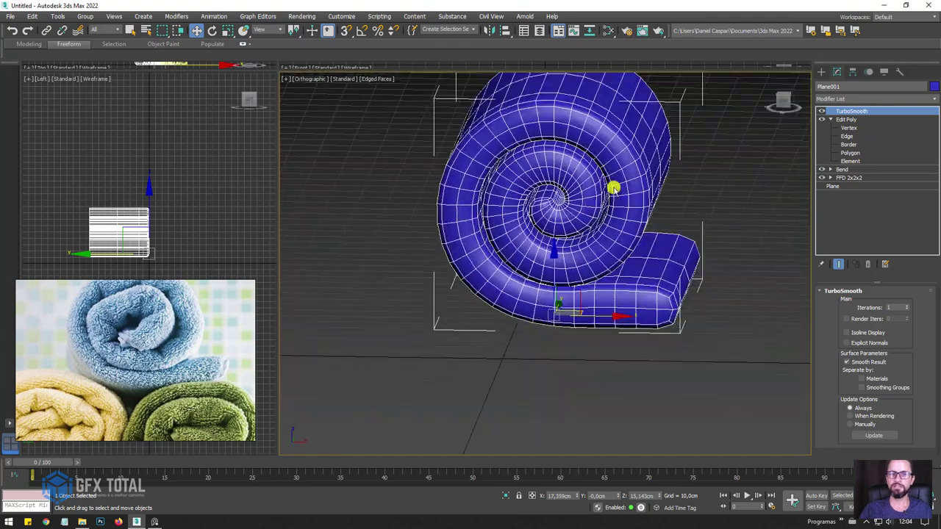
{"action": "scroll", "coordinate": [603, 227], "scroll_direction": "up", "scroll_amount": 3}
{"action": "scroll", "coordinate": [581, 216], "scroll_direction": "up", "scroll_amount": 2}
{"action": "scroll", "coordinate": [581, 216], "scroll_direction": "down", "scroll_amount": 2}
{"action": "scroll", "coordinate": [600, 206], "scroll_direction": "down", "scroll_amount": 2}
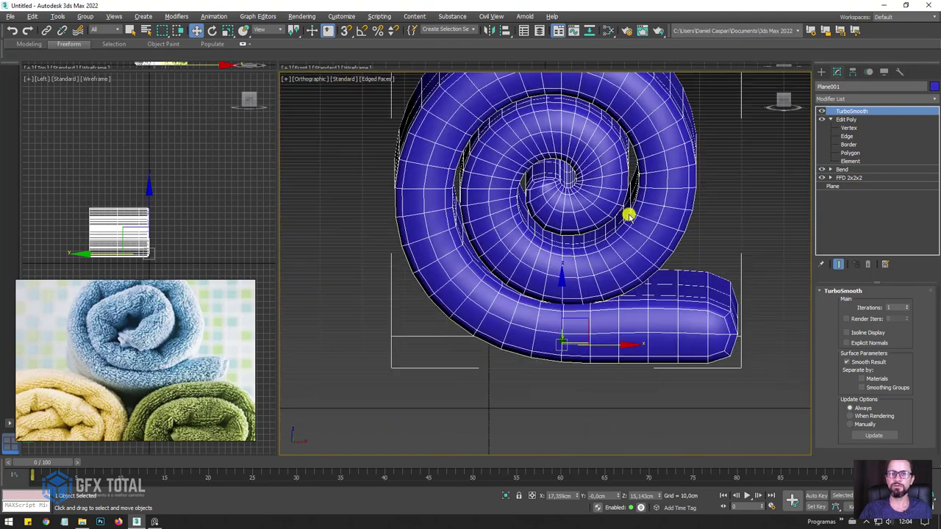
{"action": "left_click", "coordinate": [847, 99]}
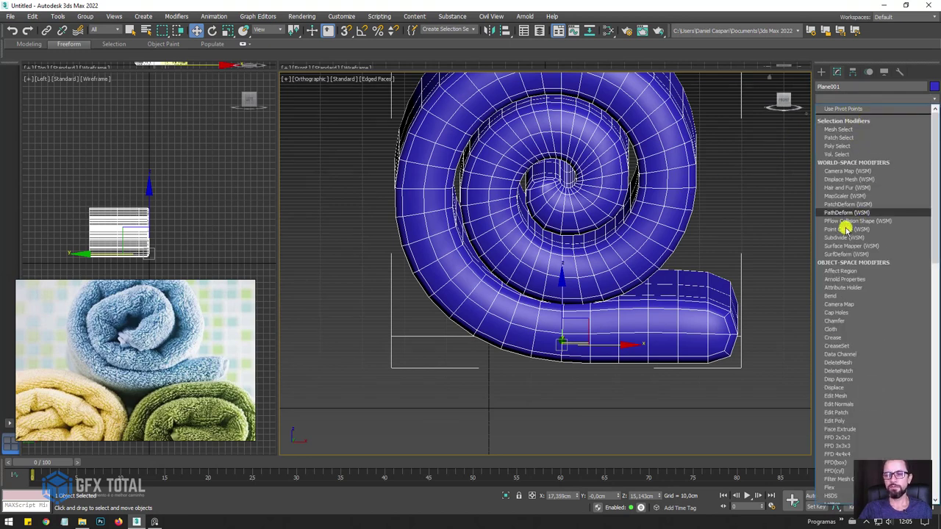
{"action": "left_click", "coordinate": [840, 420]}
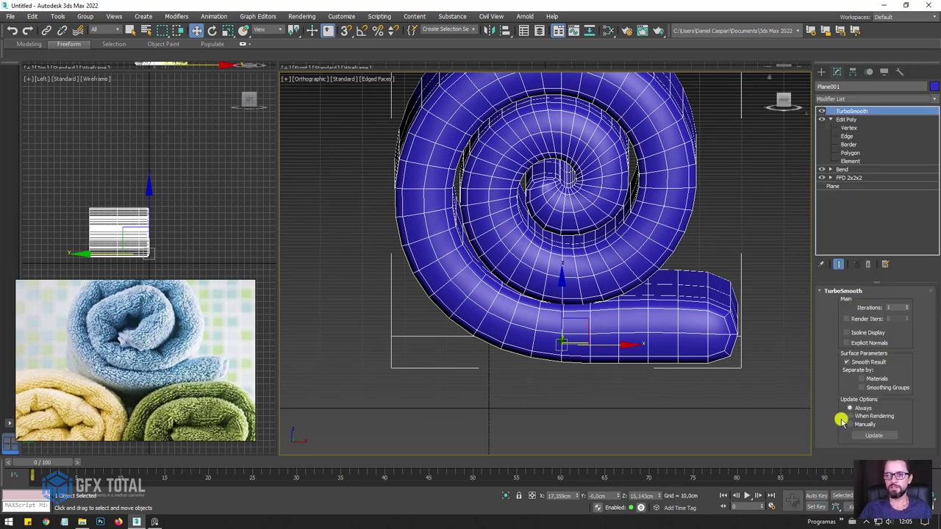
{"action": "left_click", "coordinate": [838, 263]}
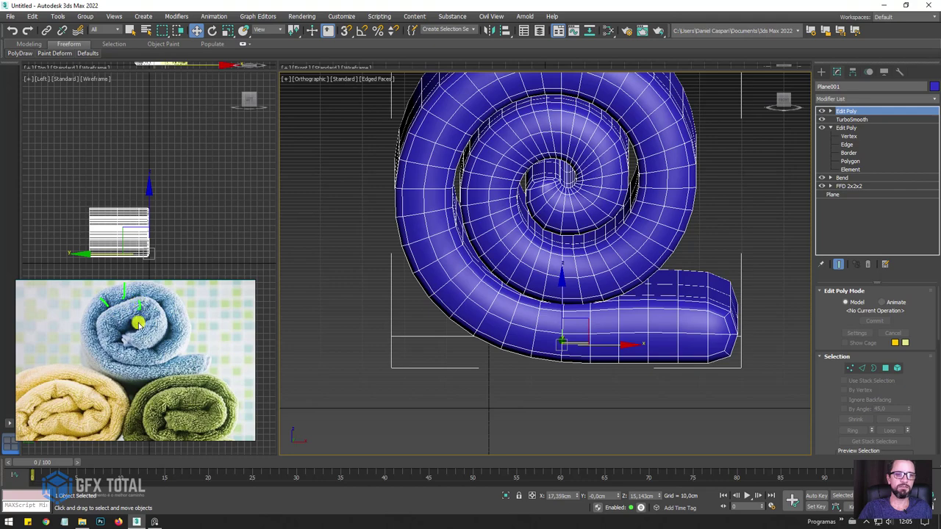
- In Front view, brush the spiral's left outer edge outward with Freeform Paint Deform Shift
{"action": "middle_click_drag", "start_coordinate": [666, 164], "coordinate": [625, 213], "text": "alt"}
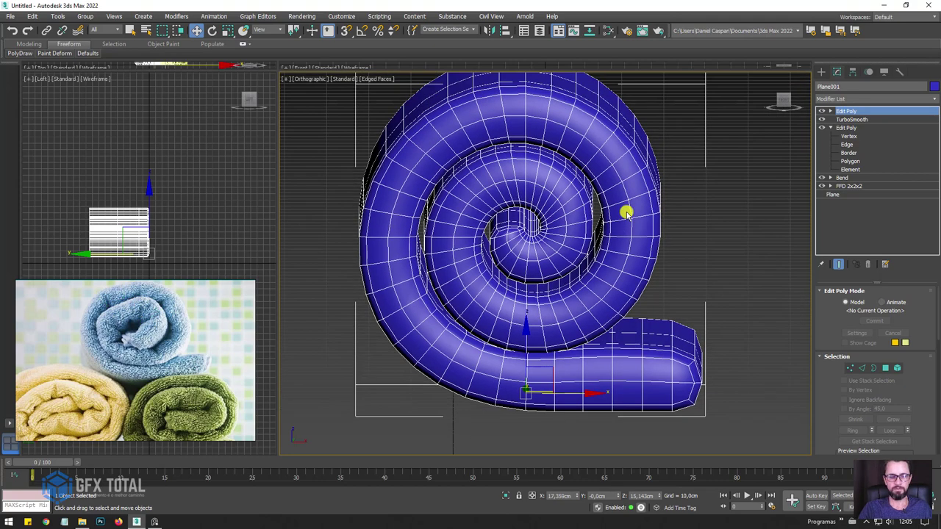
{"action": "key", "text": "f"}
{"action": "scroll", "coordinate": [588, 184], "scroll_direction": "up", "scroll_amount": 3}
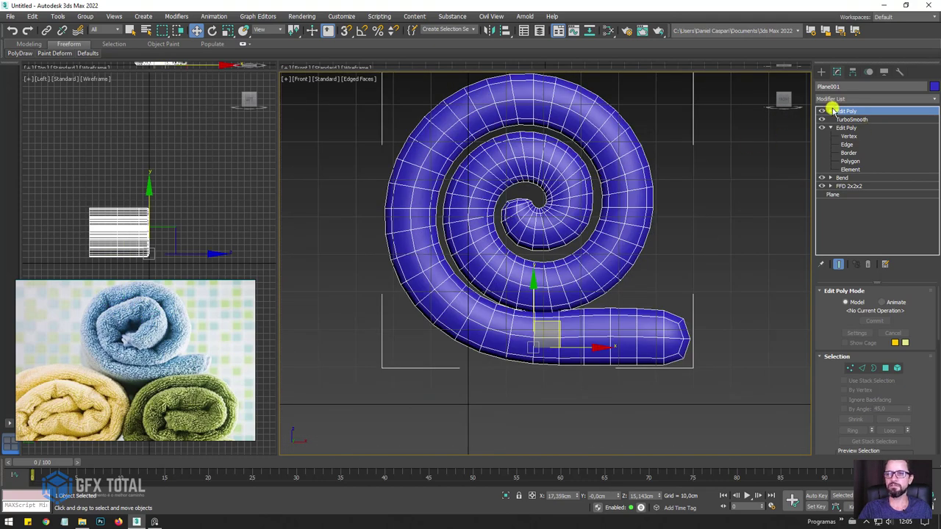
{"action": "left_click", "coordinate": [830, 127]}
{"action": "left_click", "coordinate": [830, 111]}
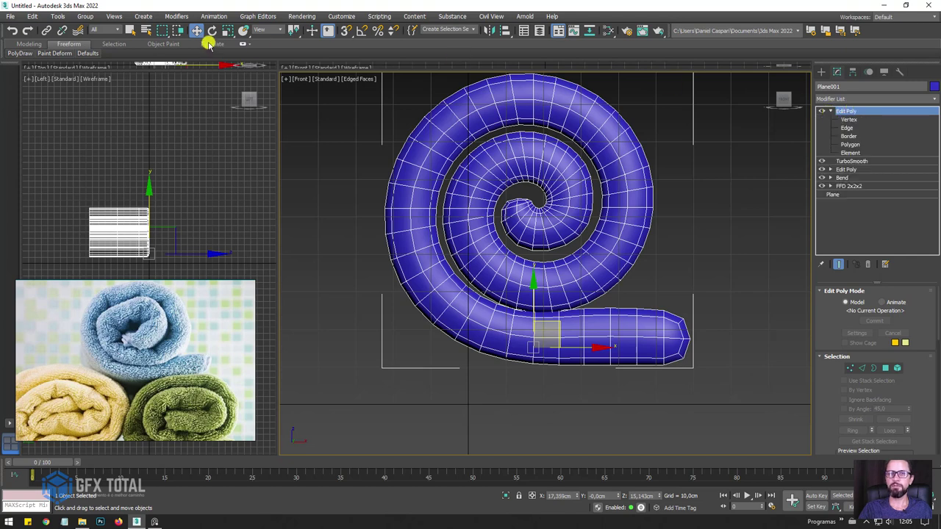
{"action": "left_click", "coordinate": [53, 54]}
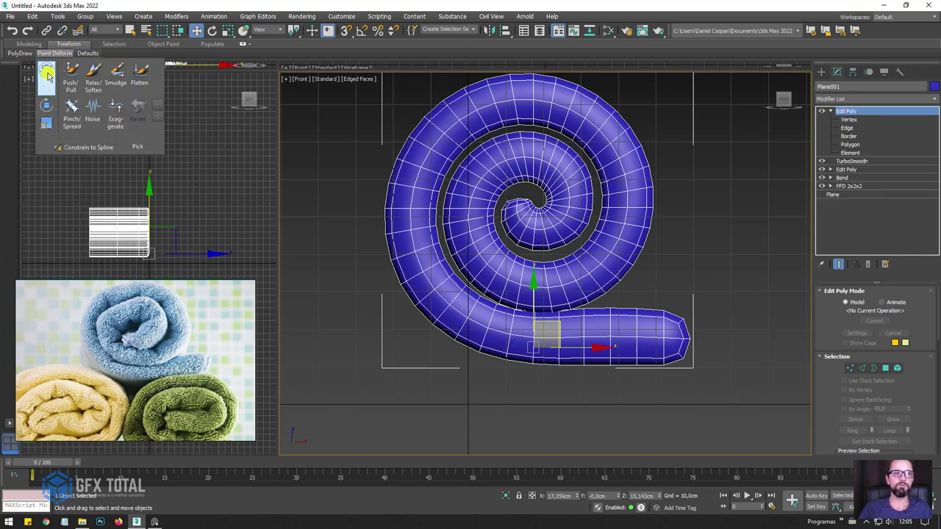
{"action": "left_click", "coordinate": [46, 72]}
{"action": "middle_click_drag", "start_coordinate": [535, 142], "coordinate": [542, 172]}
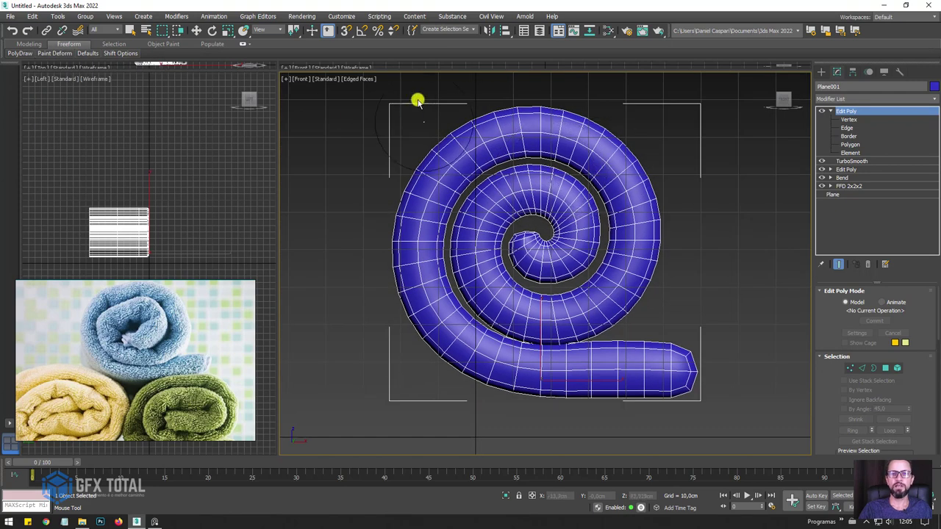
{"action": "mouse_move", "coordinate": [474, 163]}
{"action": "left_mouse_down"}
{"action": "mouse_move", "coordinate": [468, 183]}
{"action": "mouse_move", "coordinate": [481, 176]}
{"action": "left_mouse_up"}
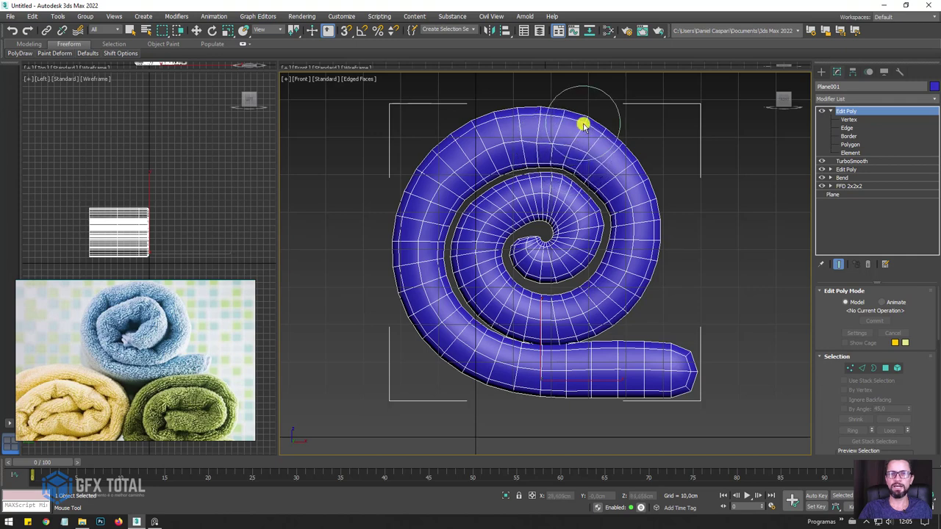
{"action": "mouse_move", "coordinate": [439, 147]}
{"action": "left_mouse_down"}
{"action": "mouse_move", "coordinate": [418, 355]}
{"action": "mouse_move", "coordinate": [588, 409]}
{"action": "mouse_move", "coordinate": [671, 408]}
{"action": "mouse_move", "coordinate": [534, 407]}
{"action": "mouse_move", "coordinate": [420, 378]}
{"action": "mouse_move", "coordinate": [399, 332]}
{"action": "mouse_move", "coordinate": [431, 363]}
{"action": "mouse_move", "coordinate": [466, 305]}
{"action": "mouse_move", "coordinate": [455, 277]}
{"action": "mouse_move", "coordinate": [480, 309]}
{"action": "mouse_move", "coordinate": [506, 315]}
{"action": "mouse_move", "coordinate": [466, 257]}
{"action": "mouse_move", "coordinate": [469, 241]}
{"action": "mouse_move", "coordinate": [525, 182]}
{"action": "mouse_move", "coordinate": [596, 292]}
{"action": "mouse_move", "coordinate": [585, 281]}
{"action": "mouse_move", "coordinate": [565, 301]}
{"action": "mouse_move", "coordinate": [519, 300]}
{"action": "mouse_move", "coordinate": [559, 302]}
{"action": "mouse_move", "coordinate": [506, 238]}
{"action": "left_mouse_up"}
- Select the spiral element and move it up along Z
{"action": "left_click", "coordinate": [852, 153]}
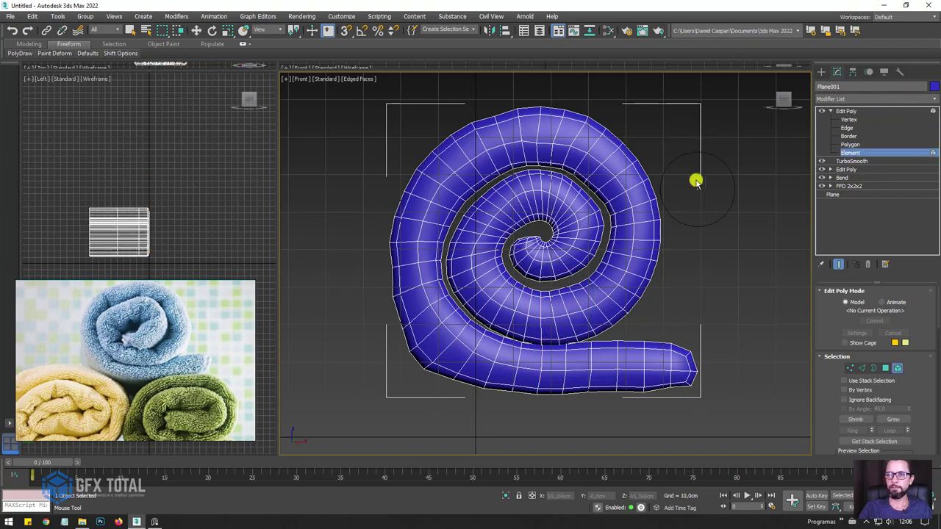
{"action": "key", "text": "w"}
{"action": "left_click", "coordinate": [582, 278]}
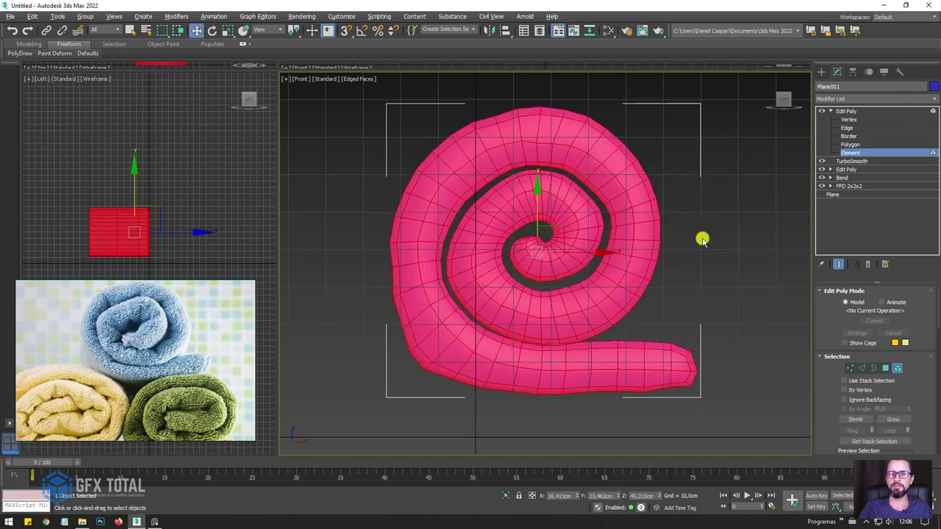
{"action": "middle_click_drag", "start_coordinate": [702, 239], "coordinate": [799, 294], "text": "alt"}
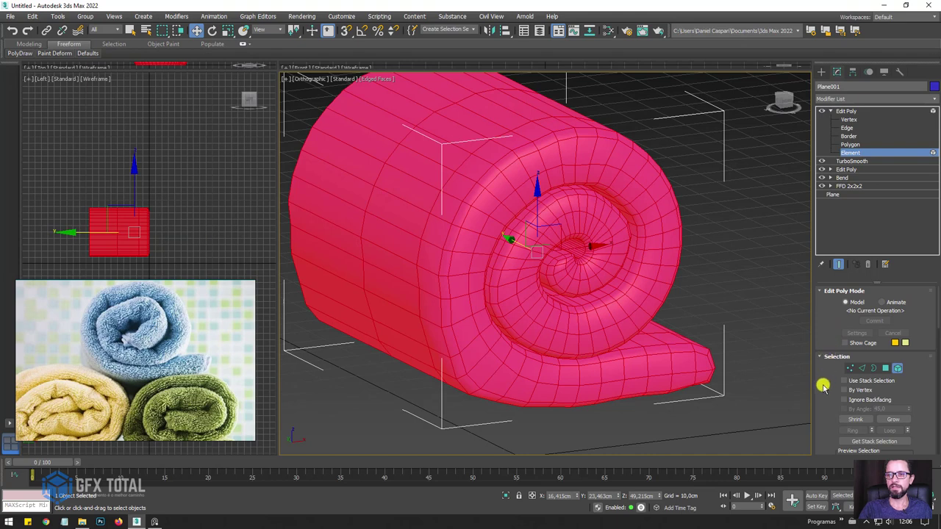
{"action": "scroll", "coordinate": [824, 386], "scroll_direction": "down", "scroll_amount": 10}
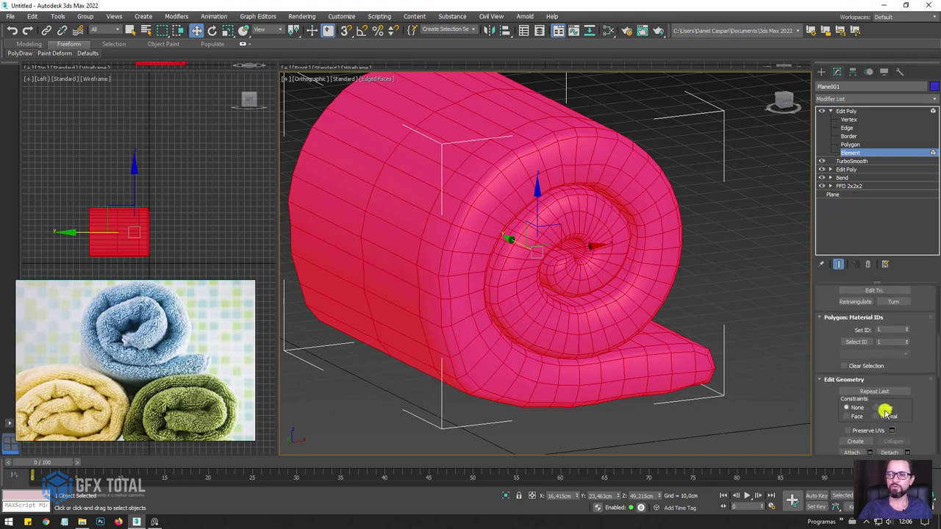
{"action": "scroll", "coordinate": [903, 383], "scroll_direction": "down", "scroll_amount": 2}
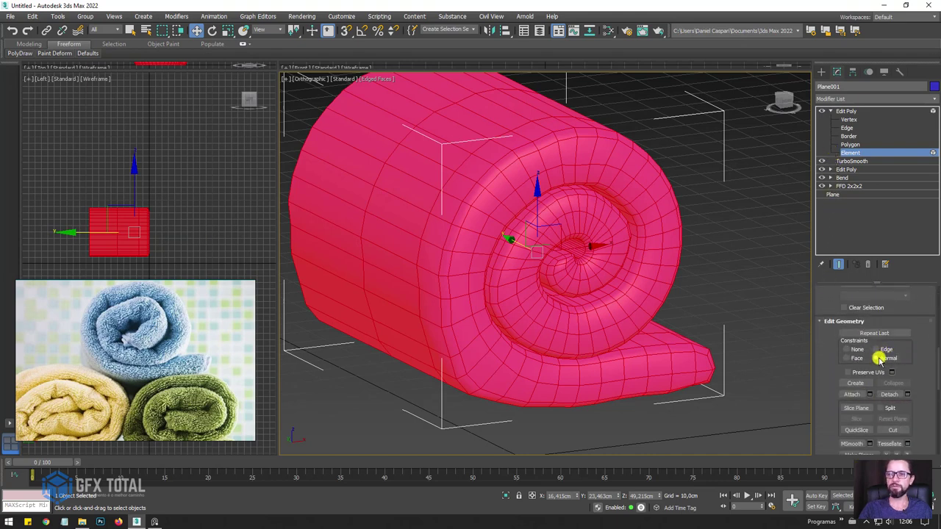
{"action": "mouse_move", "coordinate": [535, 192]}
{"action": "left_mouse_down"}
{"action": "mouse_move", "coordinate": [555, 175]}
{"action": "mouse_move", "coordinate": [568, 186]}
{"action": "left_mouse_up"}
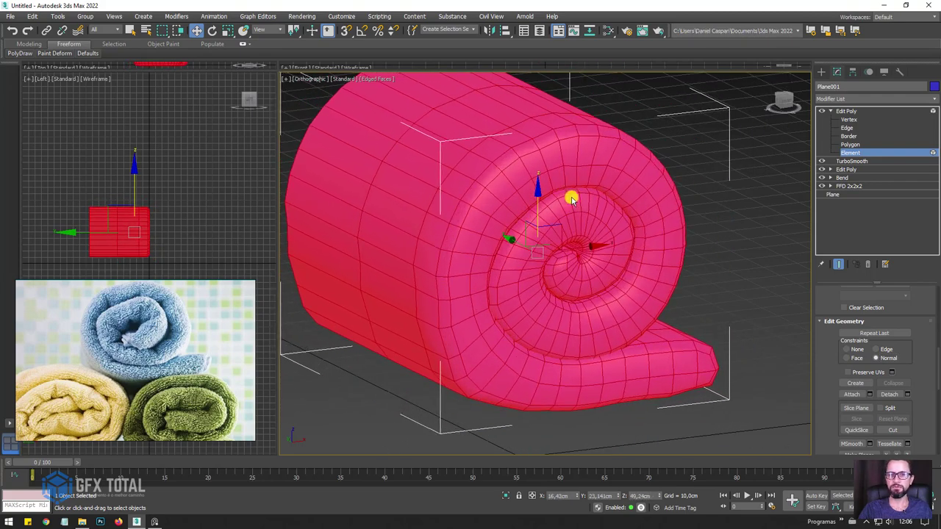
{"action": "mouse_move", "coordinate": [572, 198]}
{"action": "middle_mouse_down", "text": "alt"}
{"action": "mouse_move", "coordinate": [584, 228]}
{"action": "mouse_move", "coordinate": [615, 239]}
{"action": "middle_mouse_up", "text": "alt"}
- Leave Element level, then reselect the spiral element and nudge the inner strip into place
{"action": "left_click", "coordinate": [845, 111]}
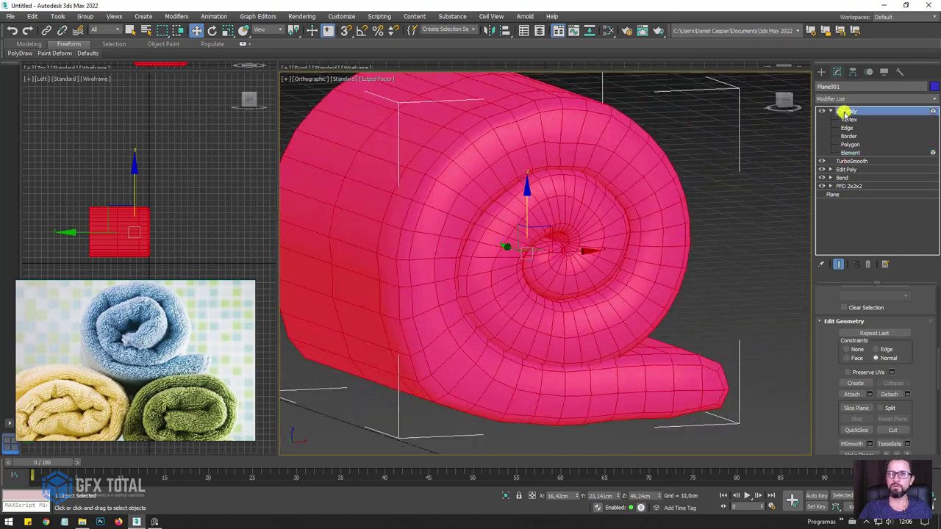
{"action": "left_click", "coordinate": [830, 111]}
{"action": "mouse_move", "coordinate": [712, 208]}
{"action": "middle_mouse_down", "text": "alt"}
{"action": "mouse_move", "coordinate": [672, 216]}
{"action": "mouse_move", "coordinate": [691, 210]}
{"action": "mouse_move", "coordinate": [726, 224]}
{"action": "mouse_move", "coordinate": [394, 317]}
{"action": "mouse_move", "coordinate": [482, 255]}
{"action": "middle_mouse_up", "text": "alt"}
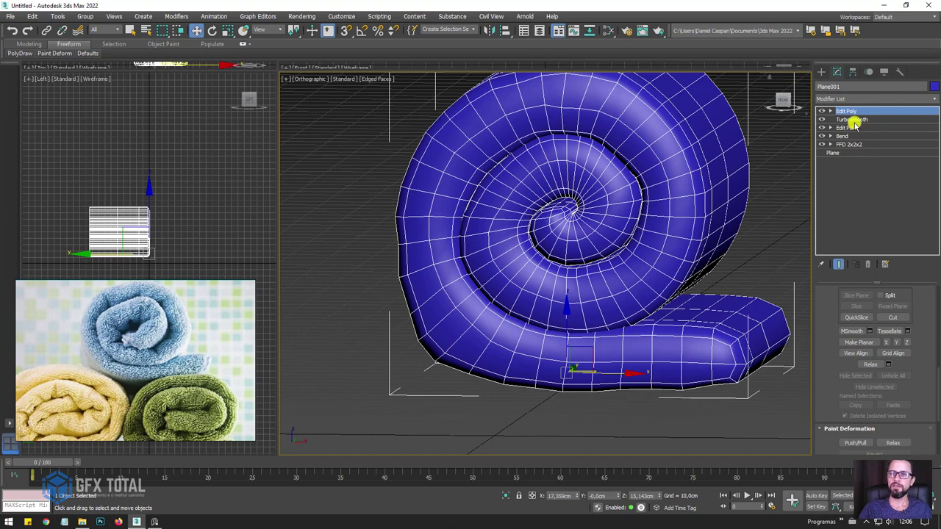
{"action": "left_click", "coordinate": [829, 112]}
{"action": "left_click", "coordinate": [849, 152]}
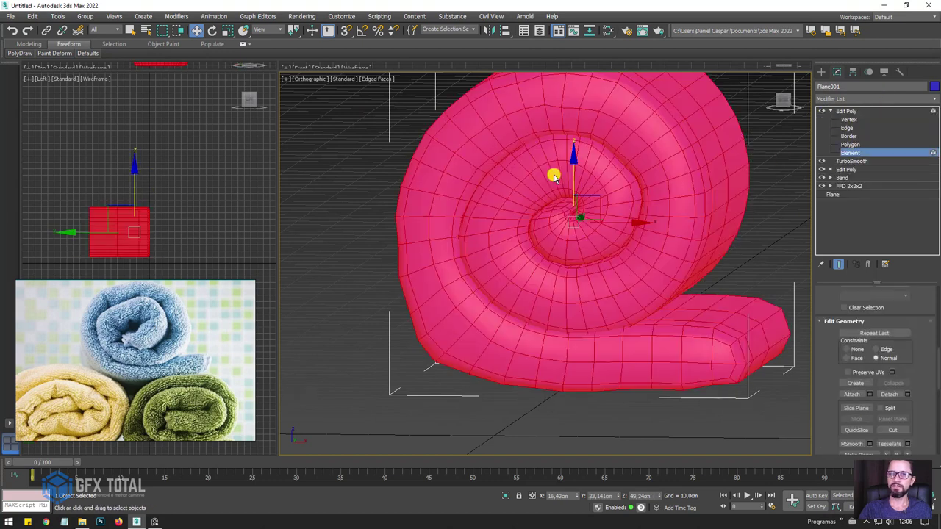
{"action": "left_click_drag", "start_coordinate": [572, 170], "coordinate": [577, 181]}
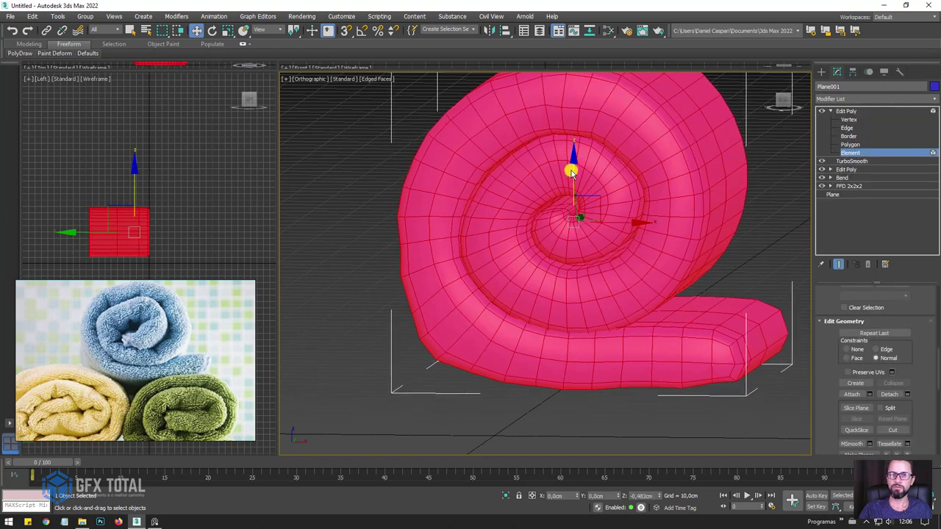
- Enter Edge level on the Edit Poly and pick the first radial edges across the spiral's layers
{"action": "left_click", "coordinate": [852, 110]}
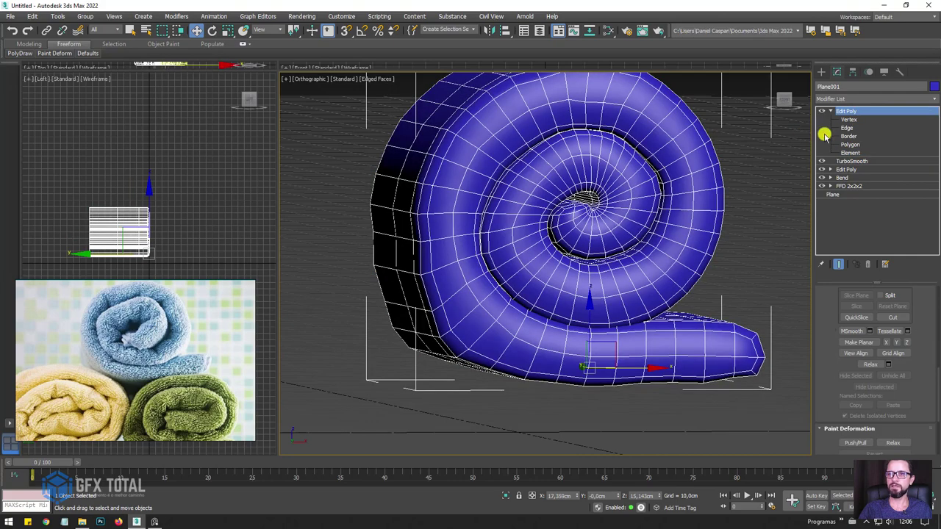
{"action": "left_click", "coordinate": [846, 128]}
{"action": "scroll", "coordinate": [622, 184], "scroll_direction": "up", "scroll_amount": 2}
{"action": "scroll", "coordinate": [604, 205], "scroll_direction": "up", "scroll_amount": 3}
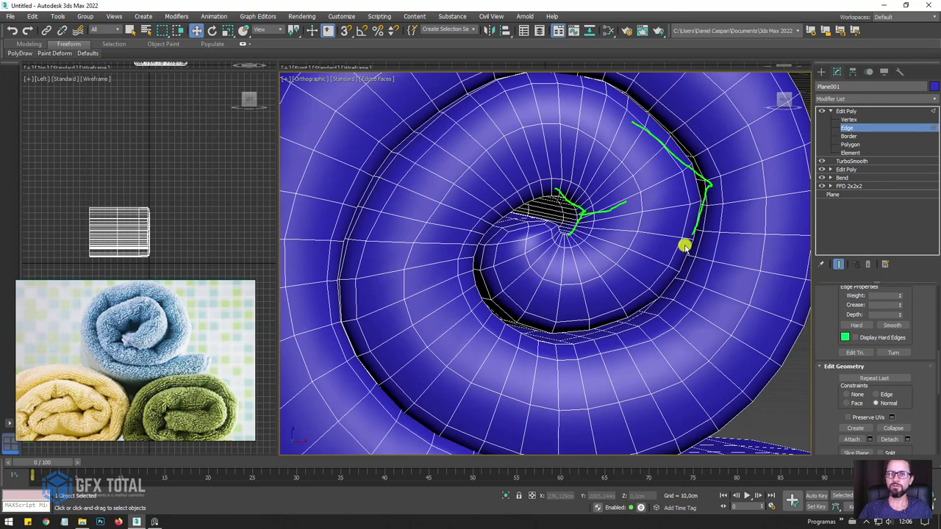
{"action": "key", "text": "Escape"}
{"action": "left_click", "coordinate": [622, 203]}
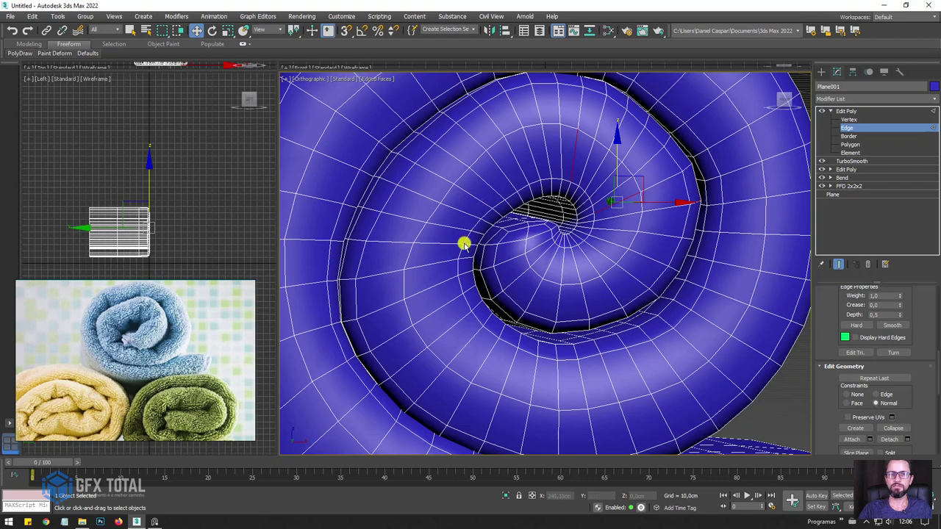
{"action": "scroll", "coordinate": [439, 261], "scroll_direction": "down", "scroll_amount": 2}
{"action": "middle_click_drag", "start_coordinate": [466, 267], "coordinate": [482, 207], "text": "alt"}
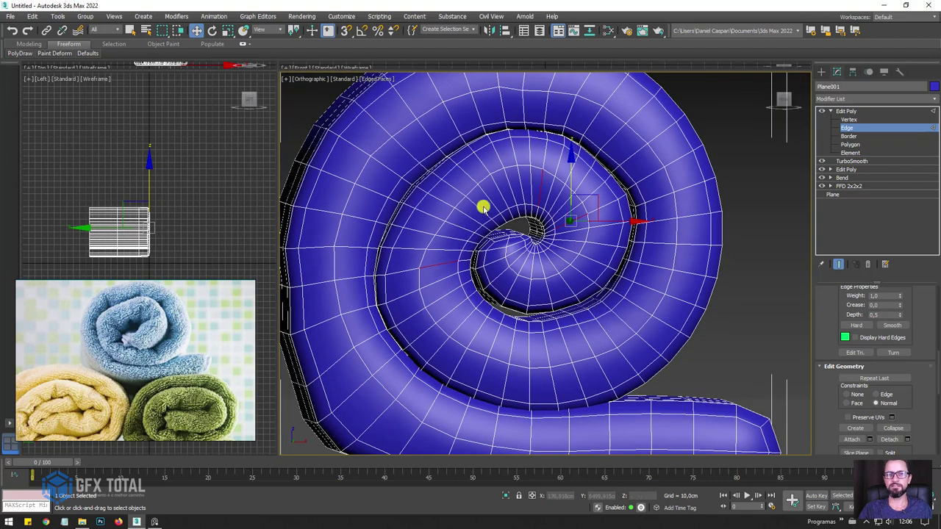
{"action": "middle_click_drag", "start_coordinate": [539, 345], "coordinate": [525, 342], "text": "alt"}
{"action": "left_click", "coordinate": [529, 327]}
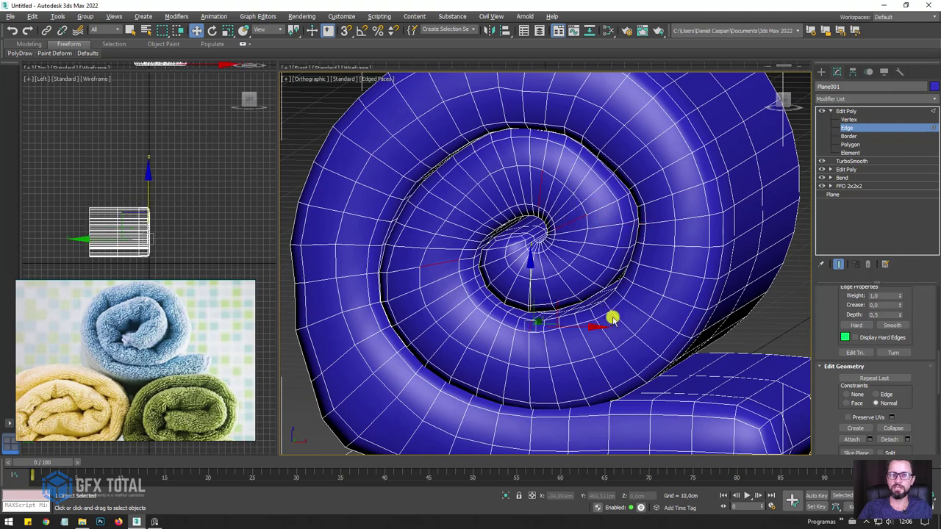
{"action": "left_click", "coordinate": [528, 348]}
{"action": "left_click", "coordinate": [616, 305]}
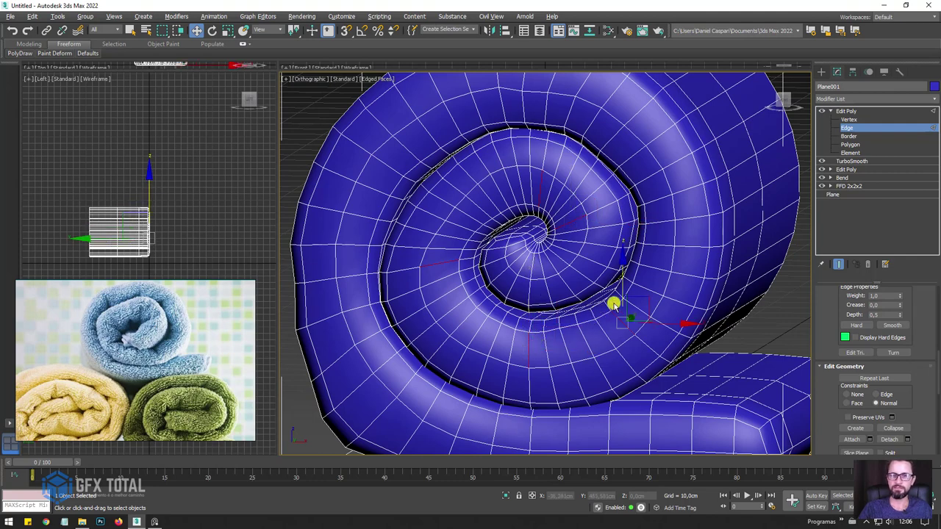
{"action": "mouse_move", "coordinate": [616, 306]}
{"action": "middle_mouse_down", "text": "alt"}
{"action": "mouse_move", "coordinate": [651, 271]}
{"action": "mouse_move", "coordinate": [634, 255]}
{"action": "mouse_move", "coordinate": [643, 243]}
{"action": "middle_mouse_up", "text": "alt"}
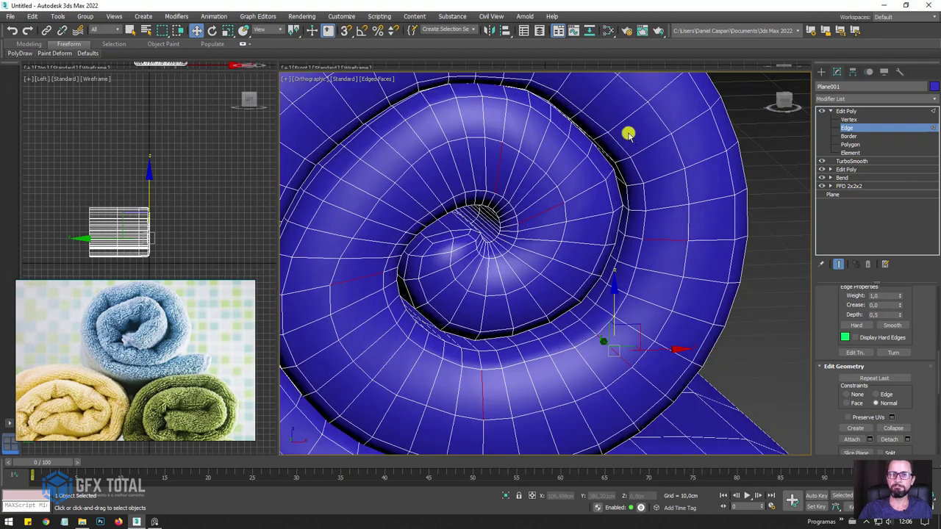
{"action": "scroll", "coordinate": [645, 166], "scroll_direction": "down", "scroll_amount": 5}
{"action": "middle_click_drag", "start_coordinate": [638, 153], "coordinate": [626, 168], "text": "alt"}
{"action": "scroll", "coordinate": [629, 175], "scroll_direction": "up", "scroll_amount": 5}
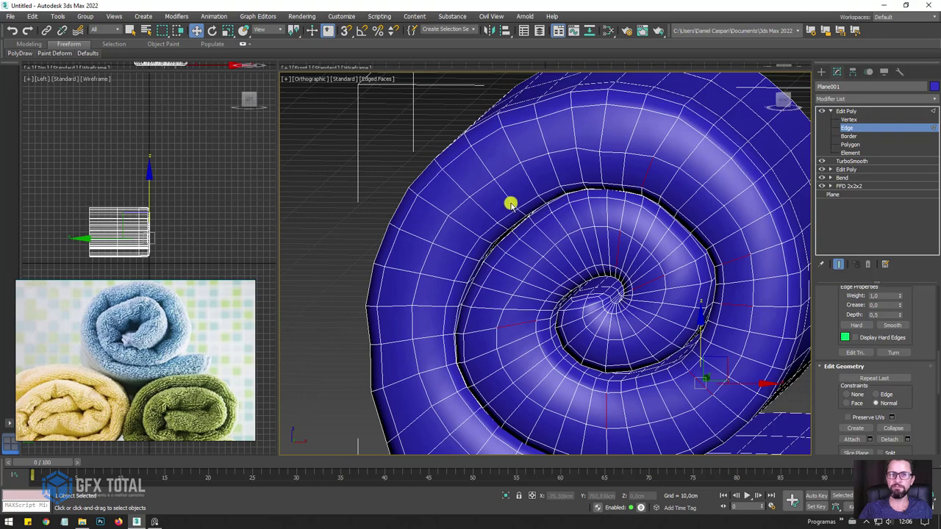
- Add edges at the spiral's top and outer ring, refining with Modify Selection to 36 edges
{"action": "left_click", "coordinate": [558, 172]}
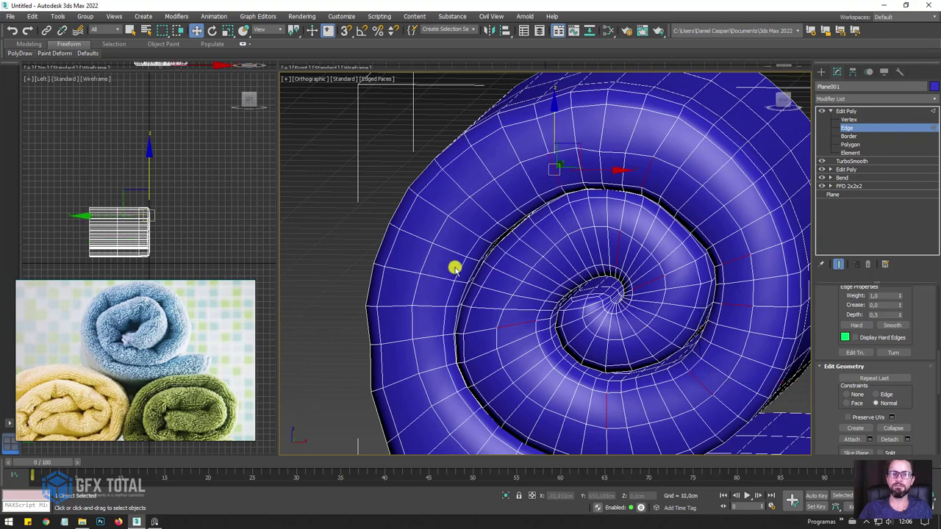
{"action": "left_click", "coordinate": [437, 370]}
{"action": "middle_click_drag", "start_coordinate": [441, 353], "coordinate": [491, 281], "text": "alt"}
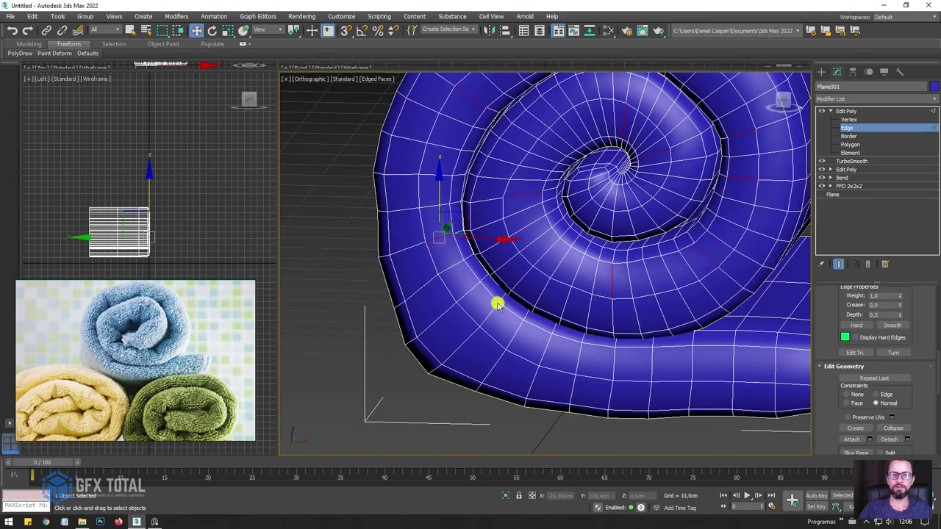
{"action": "scroll", "coordinate": [533, 293], "scroll_direction": "down", "scroll_amount": 5}
{"action": "mouse_move", "coordinate": [573, 269]}
{"action": "middle_mouse_down", "text": "alt"}
{"action": "mouse_move", "coordinate": [559, 273]}
{"action": "mouse_move", "coordinate": [395, 116]}
{"action": "middle_mouse_up", "text": "alt"}
{"action": "scroll", "coordinate": [559, 273], "scroll_direction": "up", "scroll_amount": 3}
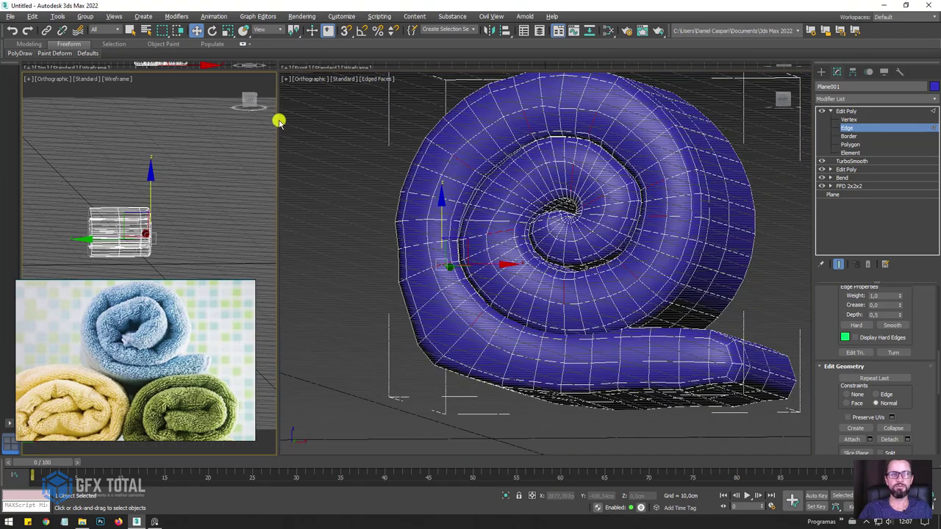
{"action": "left_click", "coordinate": [30, 44]}
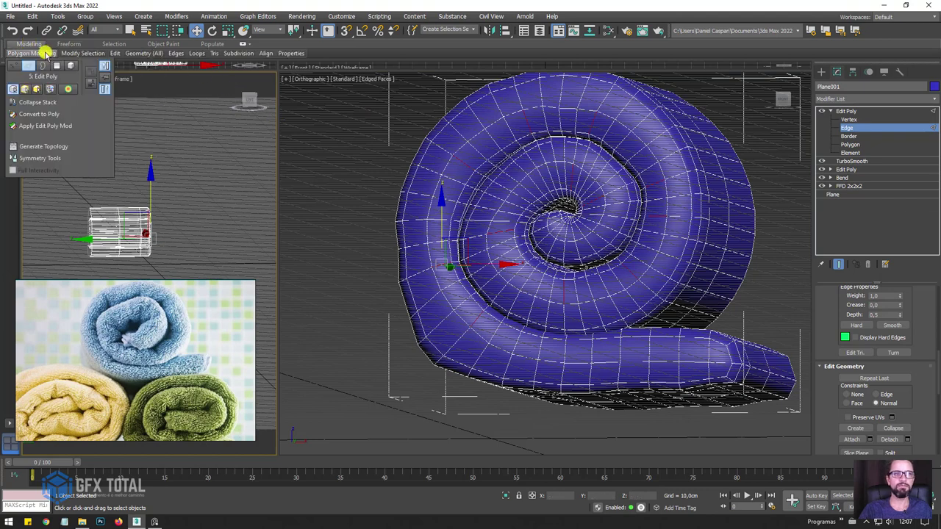
{"action": "mouse_move", "coordinate": [83, 53]}
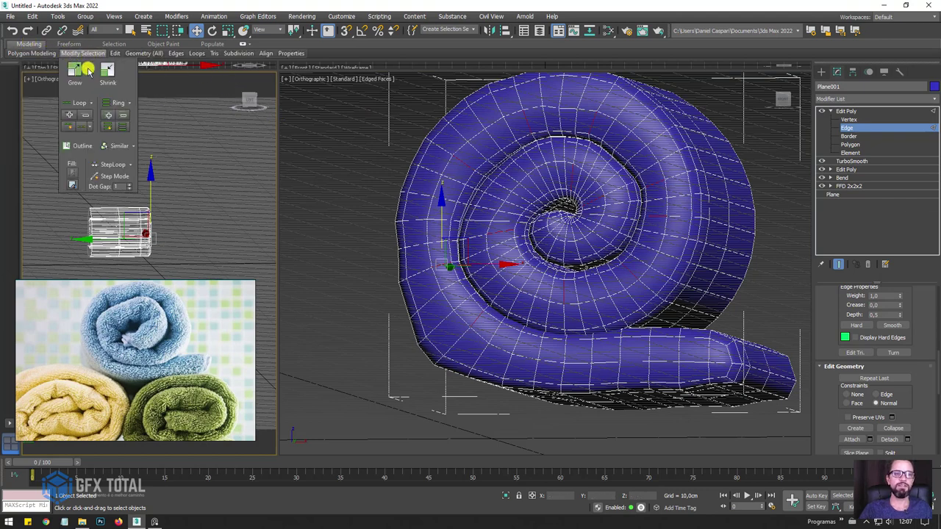
{"action": "middle_click_drag", "start_coordinate": [449, 254], "coordinate": [522, 227], "text": "alt"}
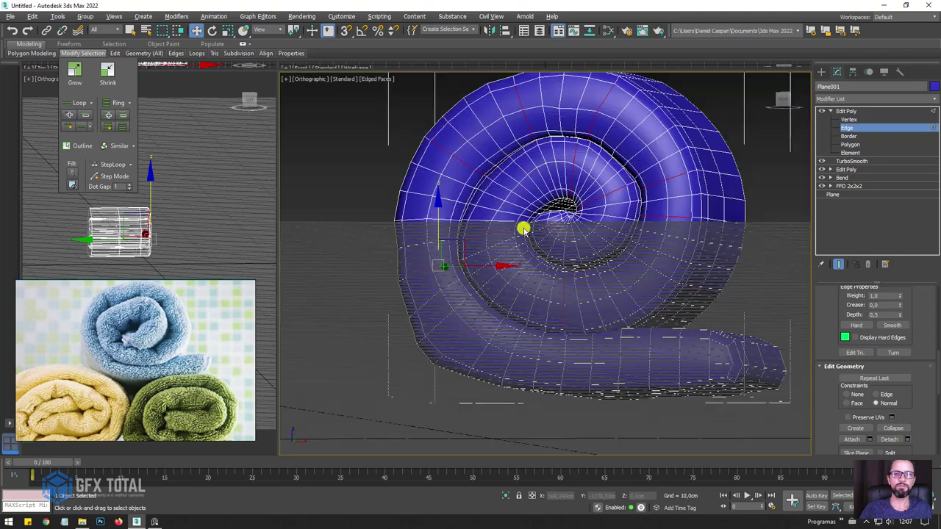
{"action": "scroll", "coordinate": [487, 251], "scroll_direction": "up", "scroll_amount": 3}
{"action": "scroll", "coordinate": [487, 251], "scroll_direction": "up", "scroll_amount": 3}
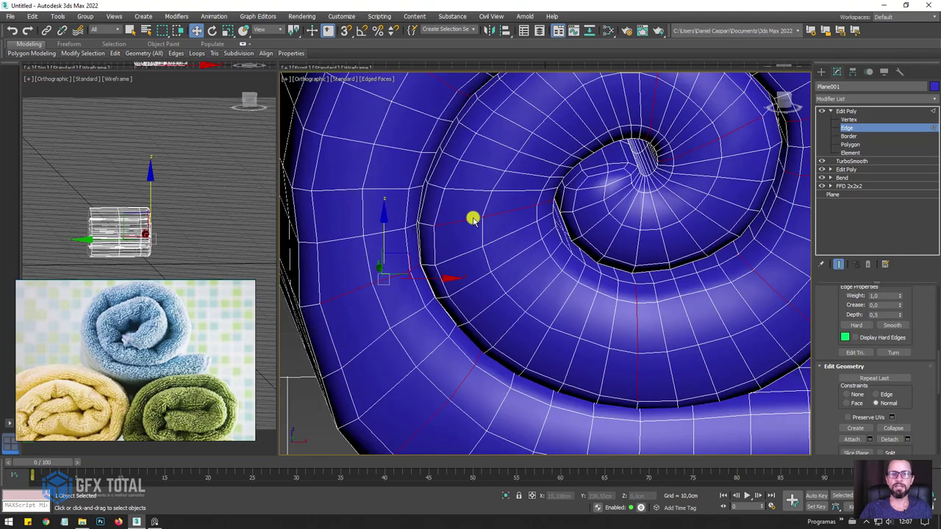
{"action": "scroll", "coordinate": [588, 221], "scroll_direction": "down", "scroll_amount": 3}
{"action": "scroll", "coordinate": [630, 266], "scroll_direction": "up", "scroll_amount": 1}
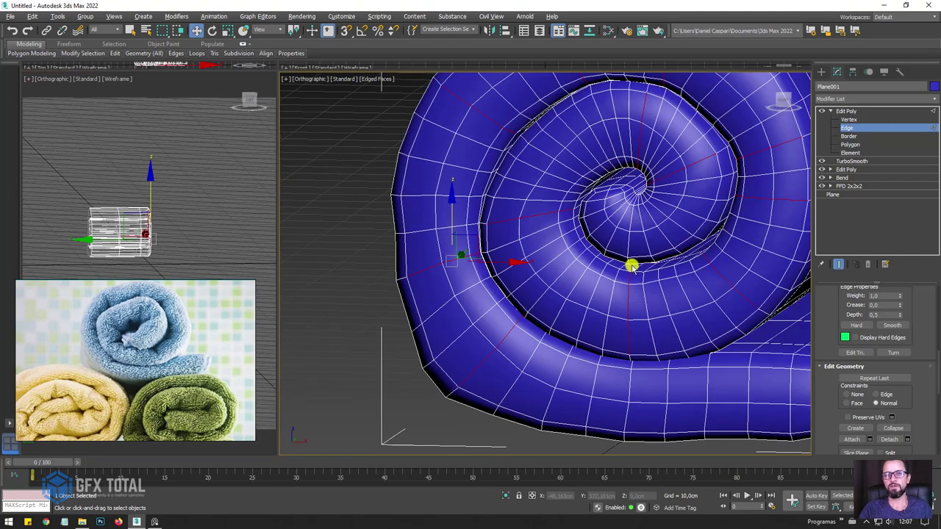
{"action": "left_click_drag", "start_coordinate": [823, 333], "coordinate": [833, 225]}
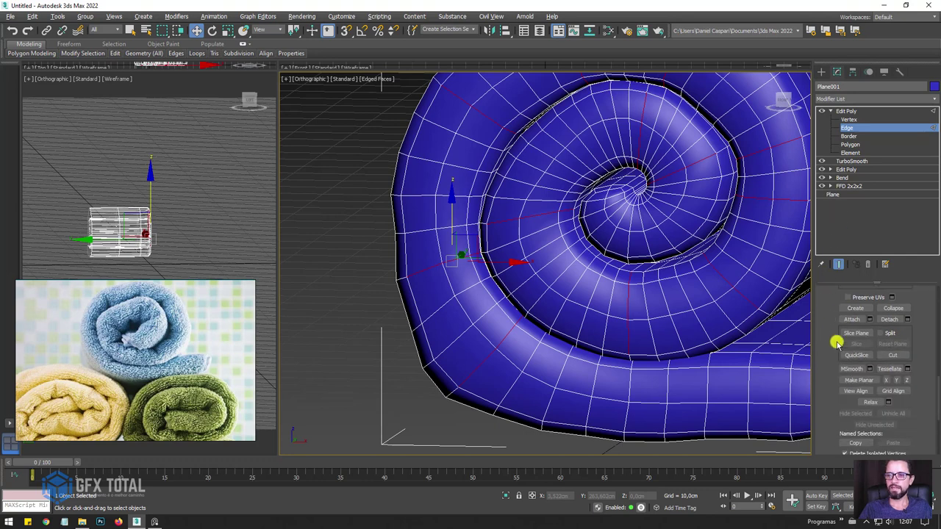
{"action": "scroll", "coordinate": [828, 322], "scroll_direction": "up", "scroll_amount": 2}
{"action": "scroll", "coordinate": [826, 294], "scroll_direction": "up", "scroll_amount": 3}
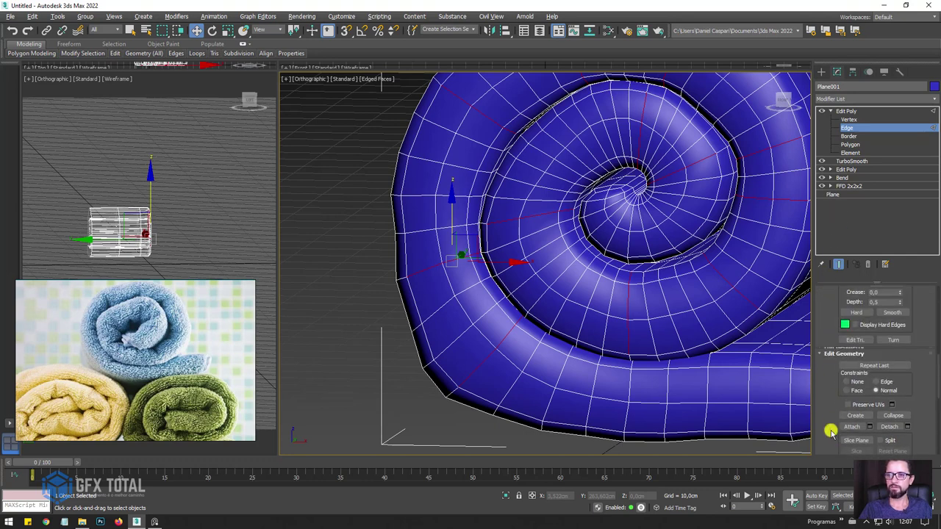
{"action": "scroll", "coordinate": [825, 326], "scroll_direction": "up", "scroll_amount": 3}
{"action": "scroll", "coordinate": [858, 360], "scroll_direction": "up", "scroll_amount": 3}
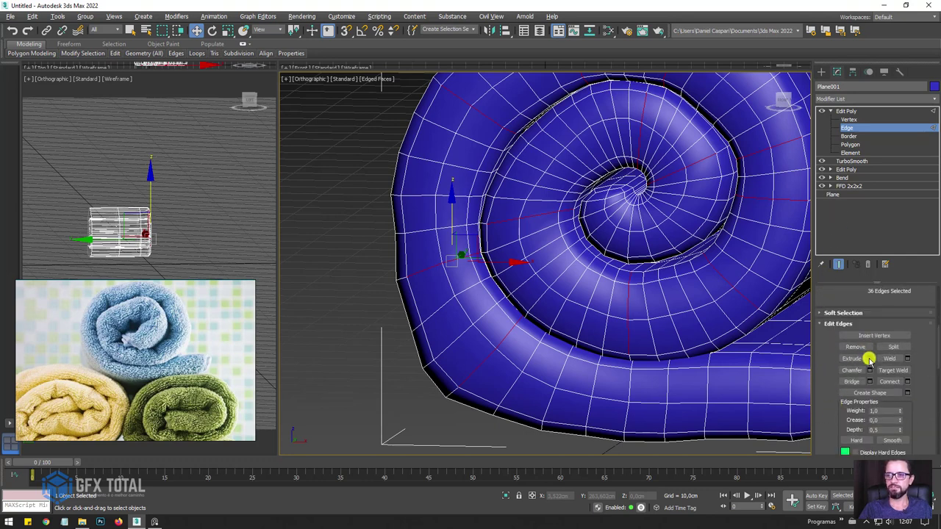
- Extrude the selected edges with width 1,81 cm and height -2,303 cm into crease grooves
{"action": "left_click", "coordinate": [870, 359]}
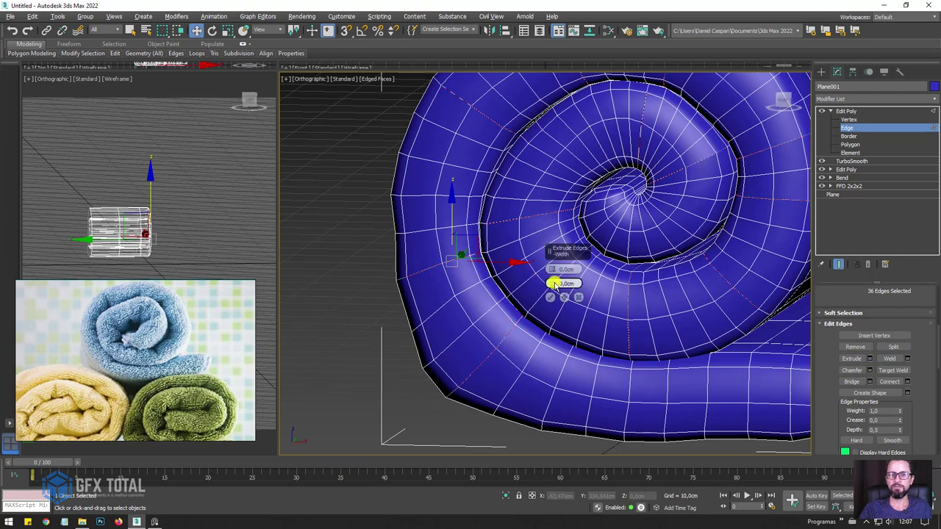
{"action": "left_click_drag", "start_coordinate": [553, 285], "coordinate": [556, 262]}
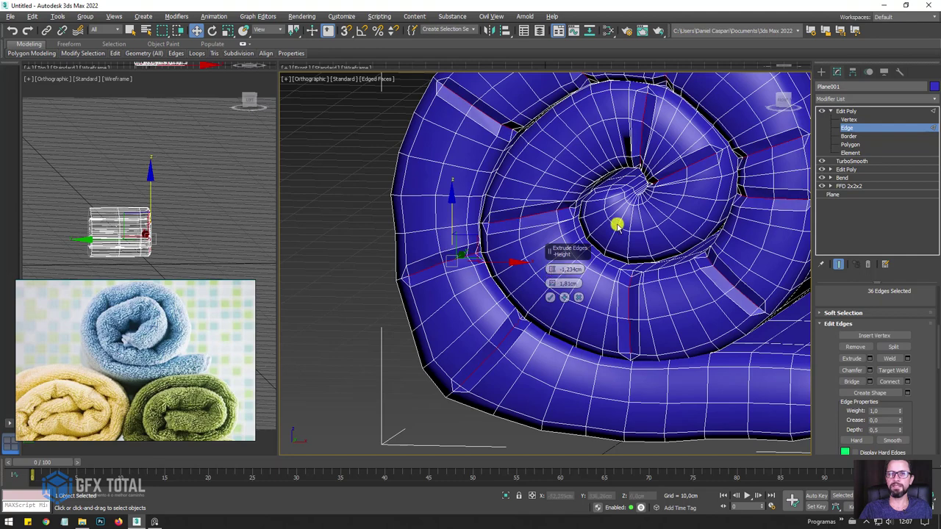
{"action": "mouse_move", "coordinate": [616, 226]}
{"action": "middle_mouse_down", "text": "alt"}
{"action": "mouse_move", "coordinate": [699, 225]}
{"action": "mouse_move", "coordinate": [558, 296]}
{"action": "middle_mouse_up", "text": "alt"}
{"action": "left_click_drag", "start_coordinate": [553, 272], "coordinate": [552, 279]}
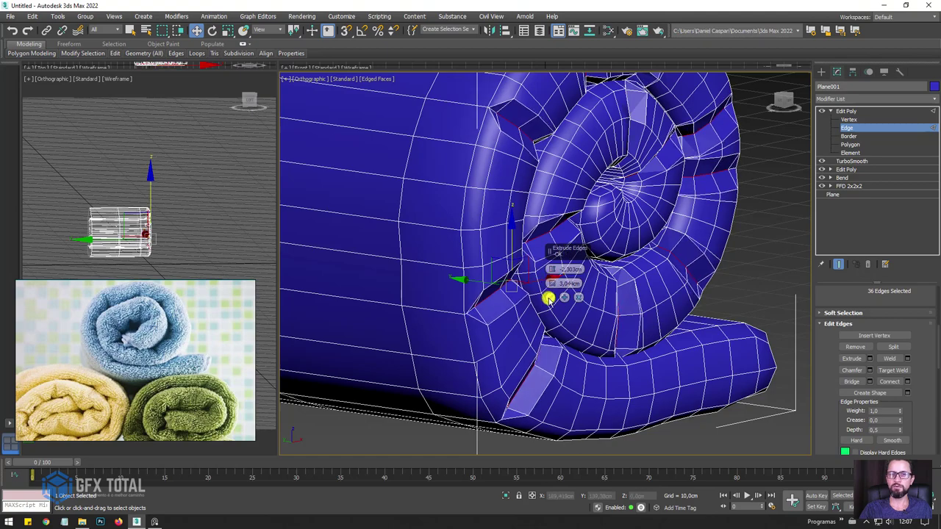
{"action": "left_click", "coordinate": [549, 298]}
- Return to a wide frontal view of the towel roll and enter Vertex sub-object level
{"action": "middle_click_drag", "start_coordinate": [563, 309], "coordinate": [504, 309], "text": "alt"}
{"action": "mouse_move", "coordinate": [536, 220]}
{"action": "middle_mouse_down", "text": "alt"}
{"action": "mouse_move", "coordinate": [489, 242]}
{"action": "mouse_move", "coordinate": [550, 239]}
{"action": "middle_mouse_up", "text": "alt"}
{"action": "middle_click_drag", "start_coordinate": [583, 116], "coordinate": [527, 143], "text": "alt"}
{"action": "scroll", "coordinate": [528, 143], "scroll_direction": "up", "scroll_amount": 1}
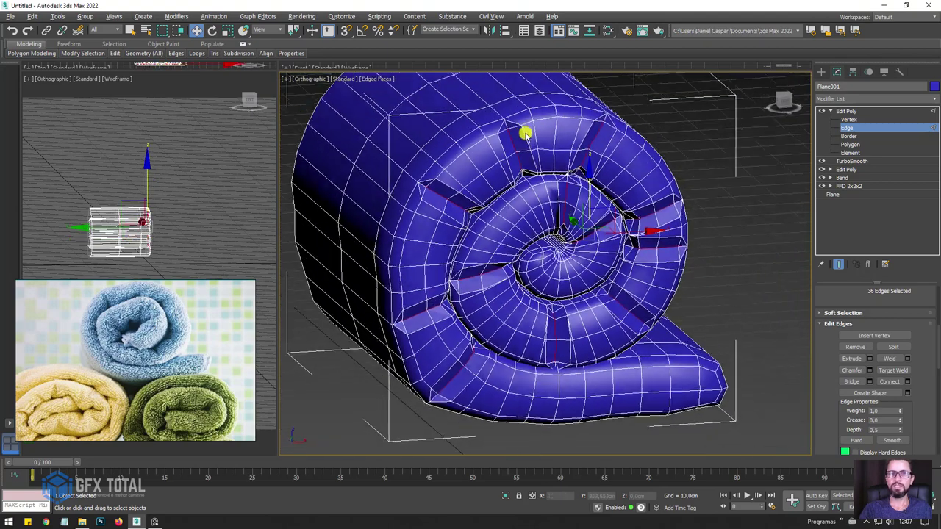
{"action": "scroll", "coordinate": [525, 132], "scroll_direction": "up", "scroll_amount": 2}
{"action": "scroll", "coordinate": [517, 147], "scroll_direction": "up", "scroll_amount": 2}
{"action": "scroll", "coordinate": [478, 153], "scroll_direction": "up", "scroll_amount": 2}
{"action": "scroll", "coordinate": [563, 147], "scroll_direction": "down", "scroll_amount": 2}
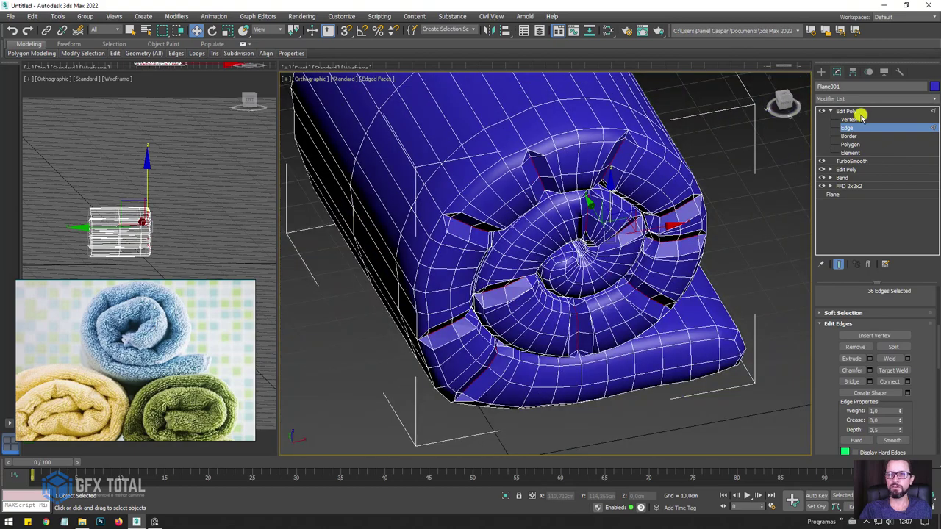
{"action": "left_click", "coordinate": [849, 120]}
{"action": "scroll", "coordinate": [588, 169], "scroll_direction": "down", "scroll_amount": 2}
{"action": "mouse_move", "coordinate": [657, 195]}
{"action": "middle_mouse_down", "text": "alt"}
{"action": "mouse_move", "coordinate": [646, 224]}
{"action": "mouse_move", "coordinate": [655, 267]}
{"action": "mouse_move", "coordinate": [647, 267]}
{"action": "middle_mouse_up", "text": "alt"}
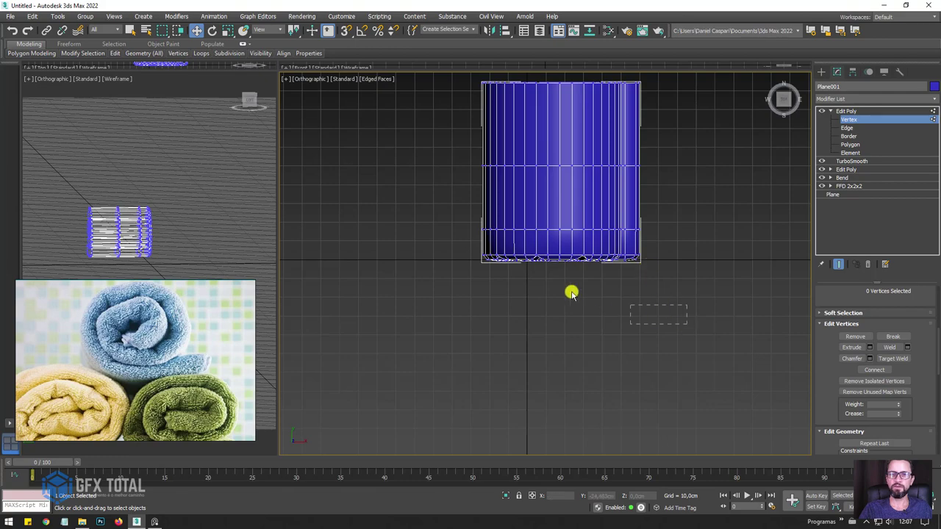
- Select all 517 vertices of the towel roll
{"action": "left_click_drag", "start_coordinate": [408, 246], "coordinate": [408, 246]}
{"action": "middle_click_drag", "start_coordinate": [441, 235], "coordinate": [535, 216], "text": "alt"}
{"action": "scroll", "coordinate": [573, 261], "scroll_direction": "up", "scroll_amount": 2}
{"action": "scroll", "coordinate": [566, 277], "scroll_direction": "up", "scroll_amount": 2}
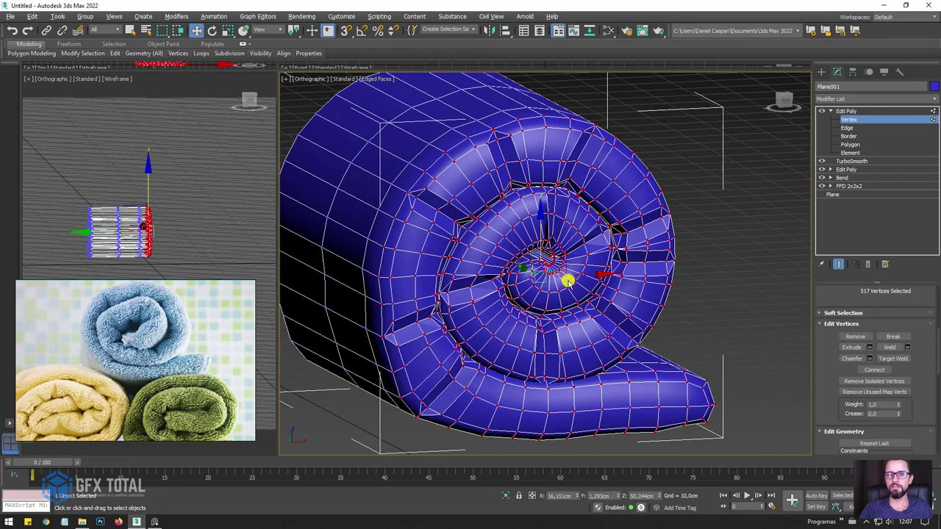
{"action": "scroll", "coordinate": [566, 277], "scroll_direction": "up", "scroll_amount": 2}
{"action": "scroll", "coordinate": [838, 368], "scroll_direction": "down", "scroll_amount": 2}
{"action": "scroll", "coordinate": [914, 360], "scroll_direction": "down", "scroll_amount": 2}
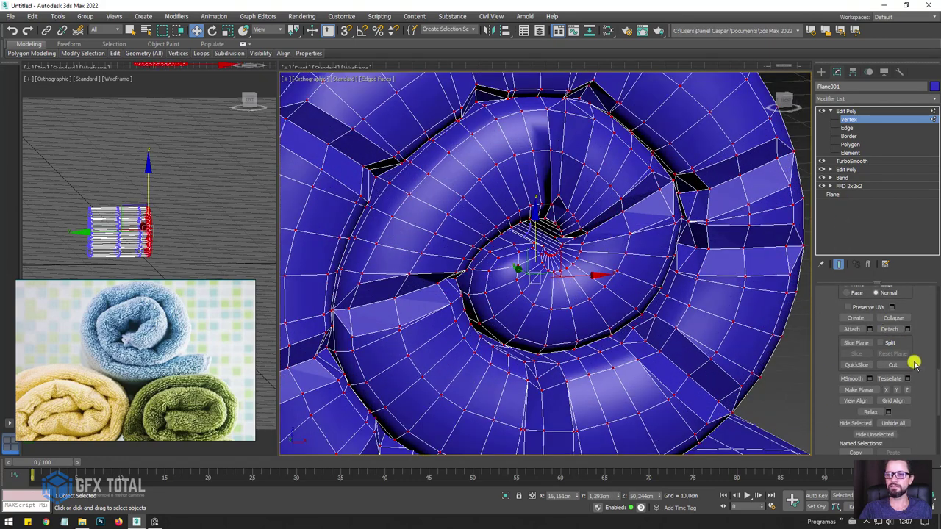
{"action": "scroll", "coordinate": [917, 305], "scroll_direction": "down", "scroll_amount": 2}
{"action": "scroll", "coordinate": [910, 335], "scroll_direction": "down", "scroll_amount": 2}
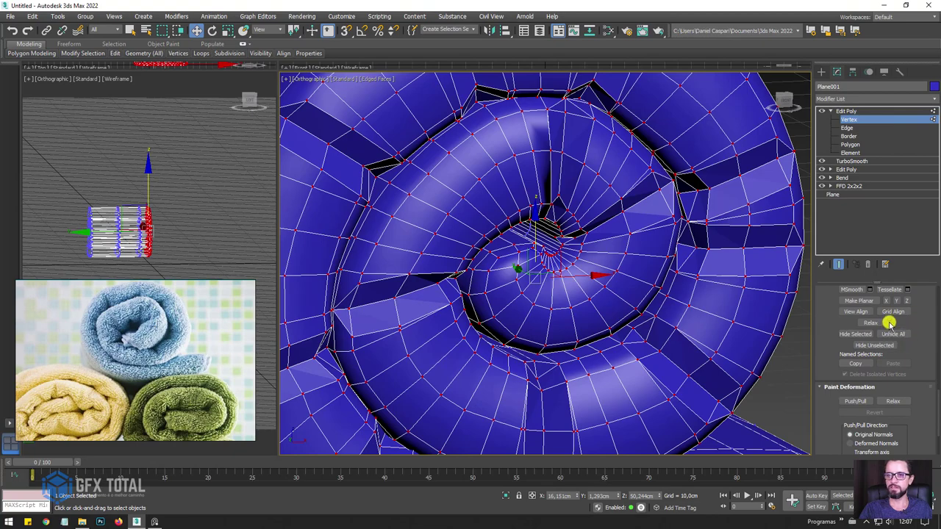
- Relax the selected vertices to soften the grooves, then exit Vertex level
{"action": "left_click", "coordinate": [888, 323]}
{"action": "mouse_move", "coordinate": [611, 231]}
{"action": "middle_mouse_down", "text": "alt"}
{"action": "mouse_move", "coordinate": [550, 246]}
{"action": "mouse_move", "coordinate": [577, 289]}
{"action": "middle_mouse_up", "text": "alt"}
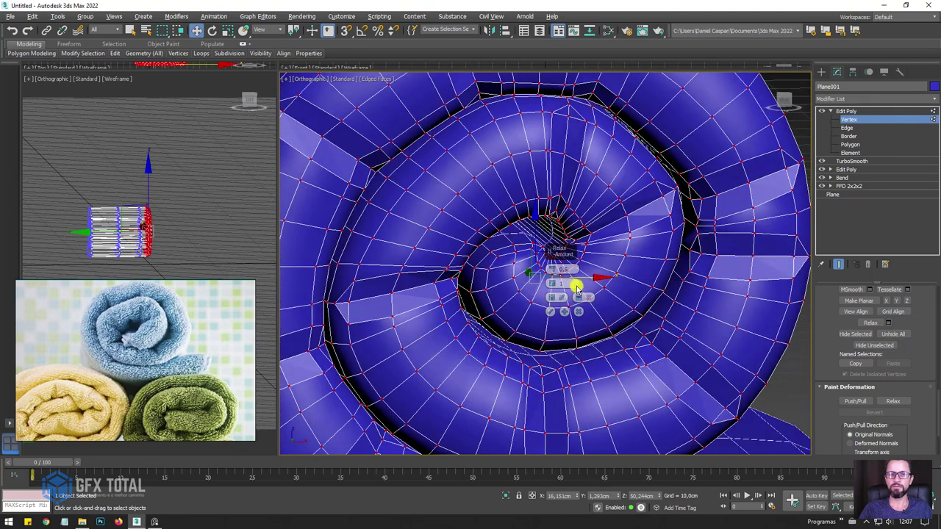
{"action": "left_click", "coordinate": [551, 311]}
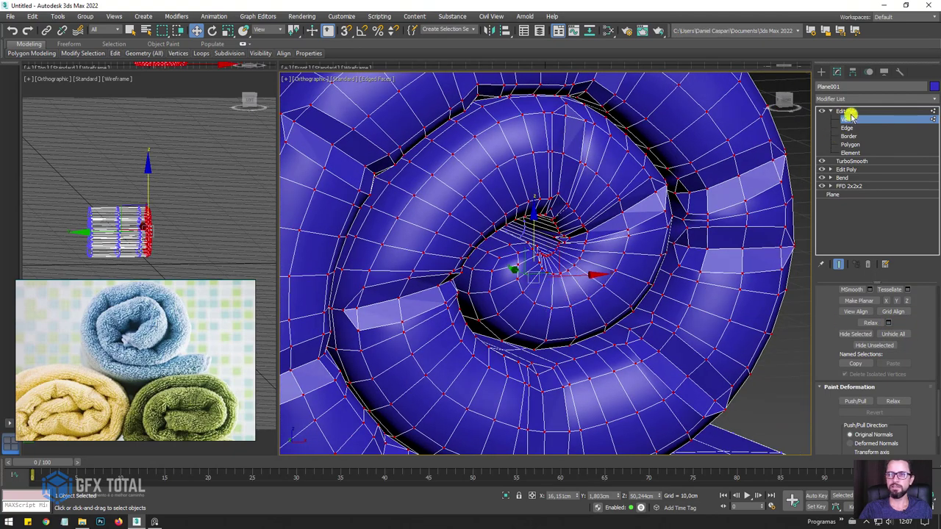
{"action": "scroll", "coordinate": [722, 133], "scroll_direction": "down", "scroll_amount": 2}
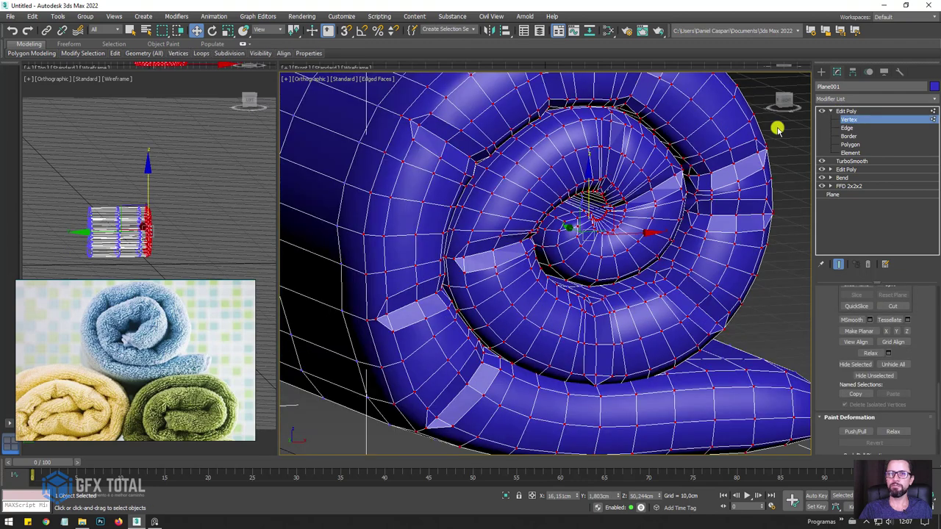
{"action": "left_click", "coordinate": [856, 110]}
{"action": "left_click", "coordinate": [830, 111]}
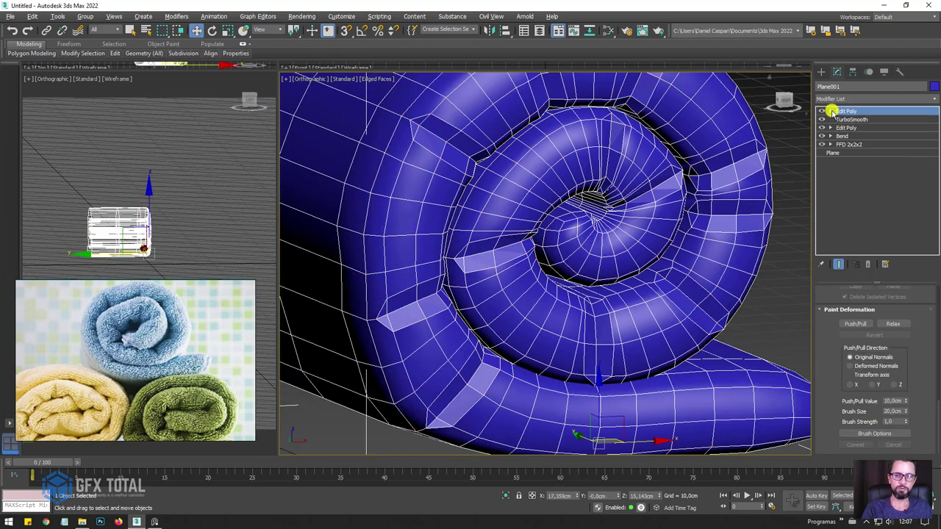
- Add a 1-iteration TurboSmooth with edged faces hidden, disable it, and return to the Edit Poly's Edge level
{"action": "key", "text": "ctrl+t"}
{"action": "key", "text": "F4"}
{"action": "mouse_move", "coordinate": [723, 225]}
{"action": "middle_mouse_down", "text": "alt"}
{"action": "mouse_move", "coordinate": [686, 231]}
{"action": "mouse_move", "coordinate": [746, 221]}
{"action": "mouse_move", "coordinate": [624, 237]}
{"action": "middle_mouse_up", "text": "alt"}
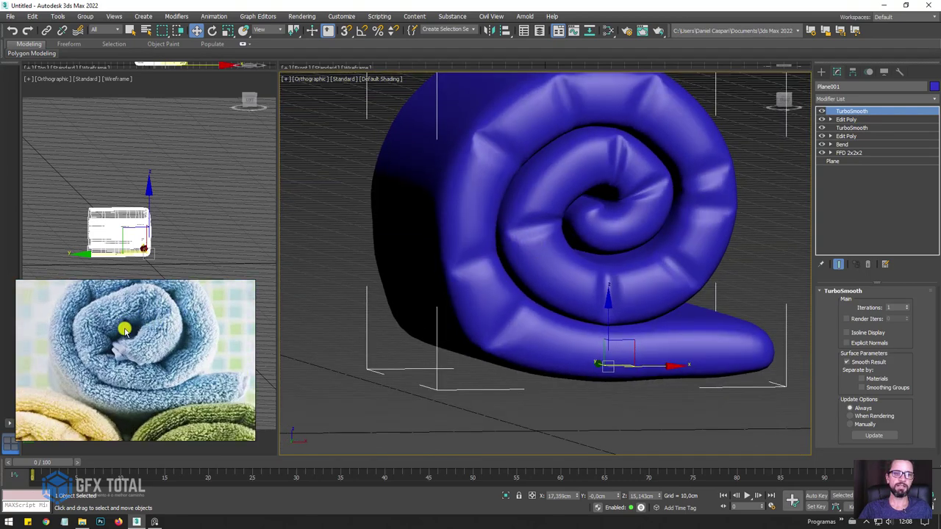
{"action": "left_click", "coordinate": [822, 111]}
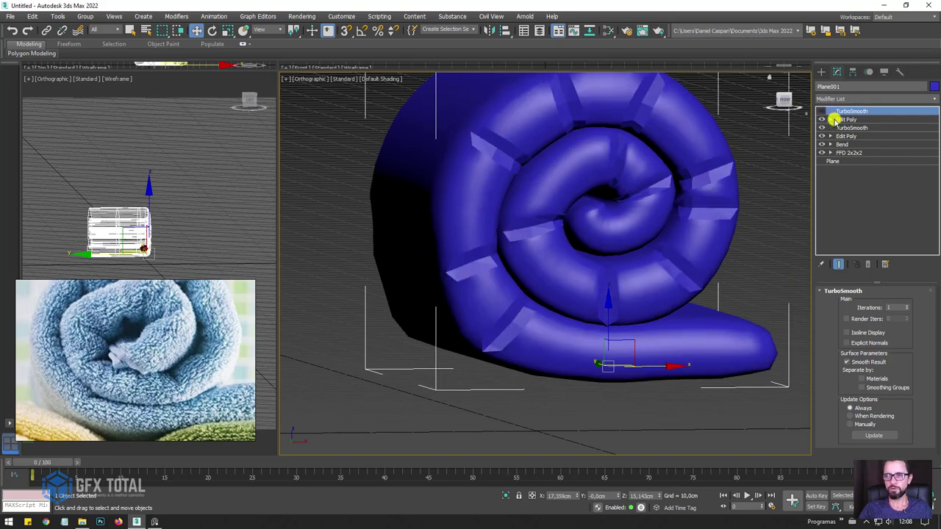
{"action": "left_click", "coordinate": [830, 119]}
{"action": "left_click", "coordinate": [847, 136]}
- Turn edged faces back on and select an edge at the spiral's centre
{"action": "key", "text": "F4"}
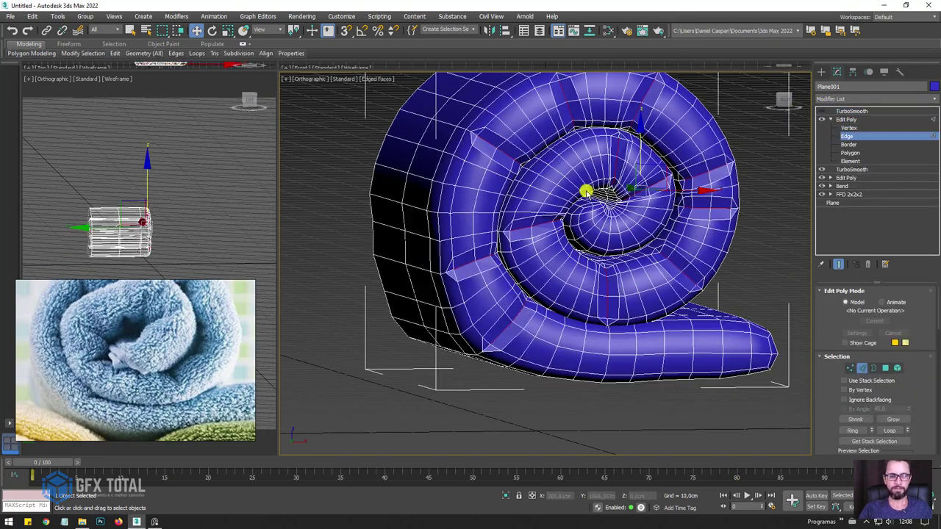
{"action": "scroll", "coordinate": [581, 192], "scroll_direction": "up", "scroll_amount": 4}
{"action": "mouse_move", "coordinate": [579, 200]}
{"action": "middle_mouse_down", "text": "alt"}
{"action": "mouse_move", "coordinate": [416, 155]}
{"action": "mouse_move", "coordinate": [527, 196]}
{"action": "mouse_move", "coordinate": [526, 205]}
{"action": "mouse_move", "coordinate": [549, 213]}
{"action": "mouse_move", "coordinate": [378, 168]}
{"action": "mouse_move", "coordinate": [405, 169]}
{"action": "middle_mouse_up", "text": "alt"}
{"action": "left_click", "coordinate": [406, 168]}
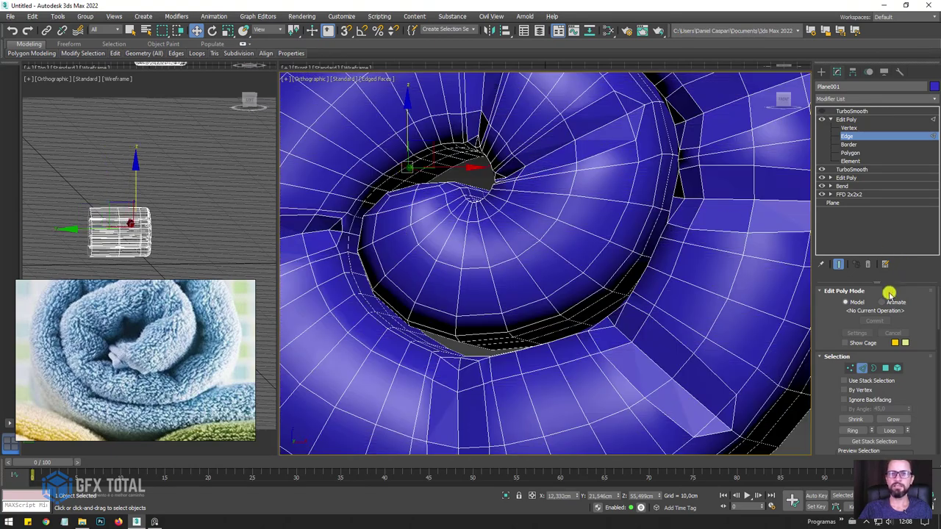
- Enable Use Soft Selection with Edge Distance limited to 100
{"action": "left_click", "coordinate": [829, 356]}
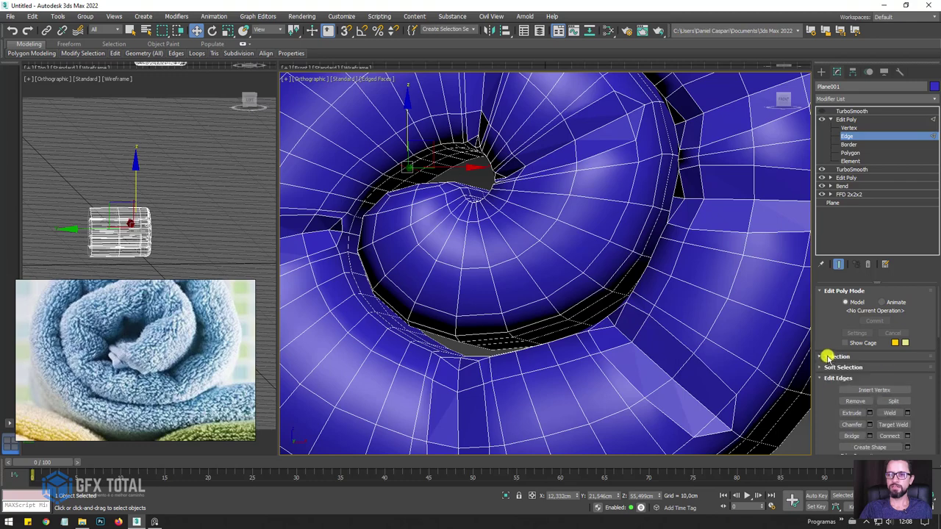
{"action": "scroll", "coordinate": [831, 336], "scroll_direction": "down", "scroll_amount": 1}
{"action": "scroll", "coordinate": [827, 323], "scroll_direction": "down", "scroll_amount": 1}
{"action": "scroll", "coordinate": [829, 316], "scroll_direction": "down", "scroll_amount": 1}
{"action": "scroll", "coordinate": [843, 345], "scroll_direction": "up", "scroll_amount": 2}
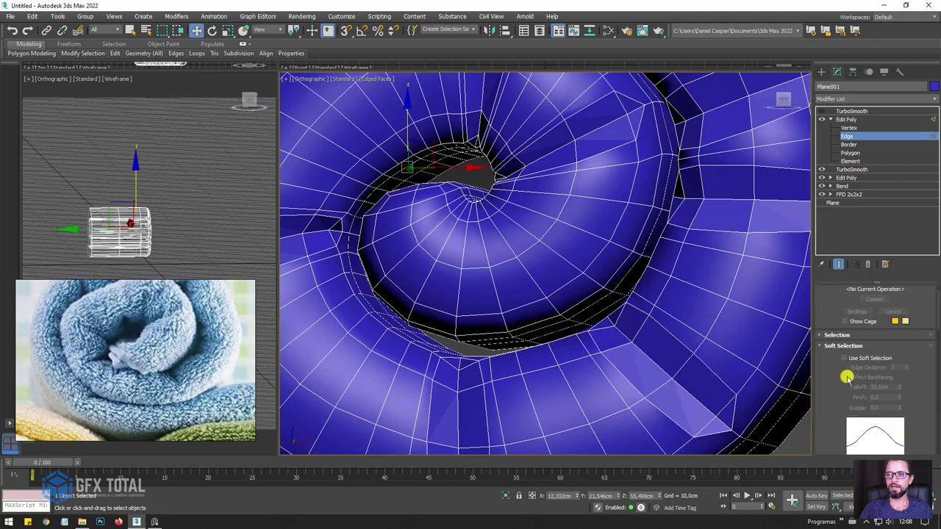
{"action": "left_click", "coordinate": [845, 358]}
{"action": "scroll", "coordinate": [829, 378], "scroll_direction": "down", "scroll_amount": 1}
{"action": "middle_click_drag", "start_coordinate": [508, 212], "coordinate": [485, 182], "text": "alt"}
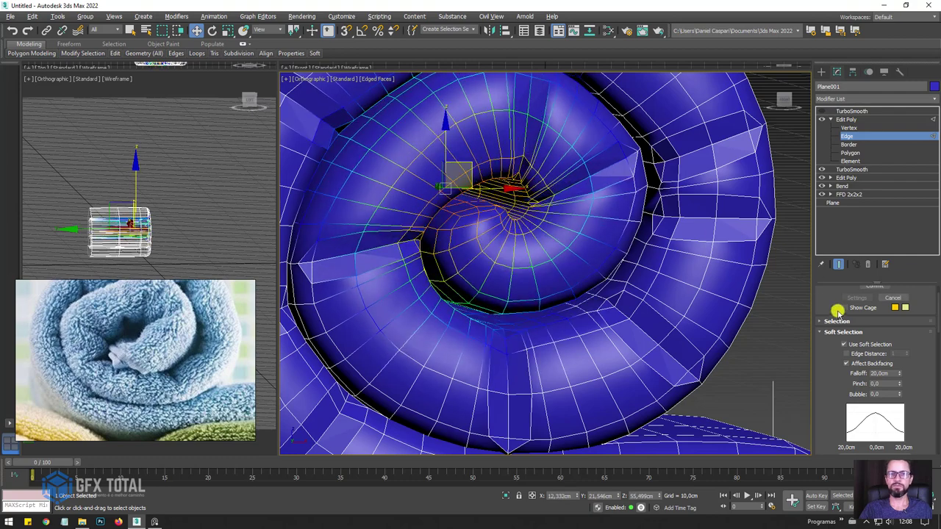
{"action": "scroll", "coordinate": [831, 395], "scroll_direction": "down", "scroll_amount": 3}
{"action": "scroll", "coordinate": [895, 354], "scroll_direction": "down", "scroll_amount": 3}
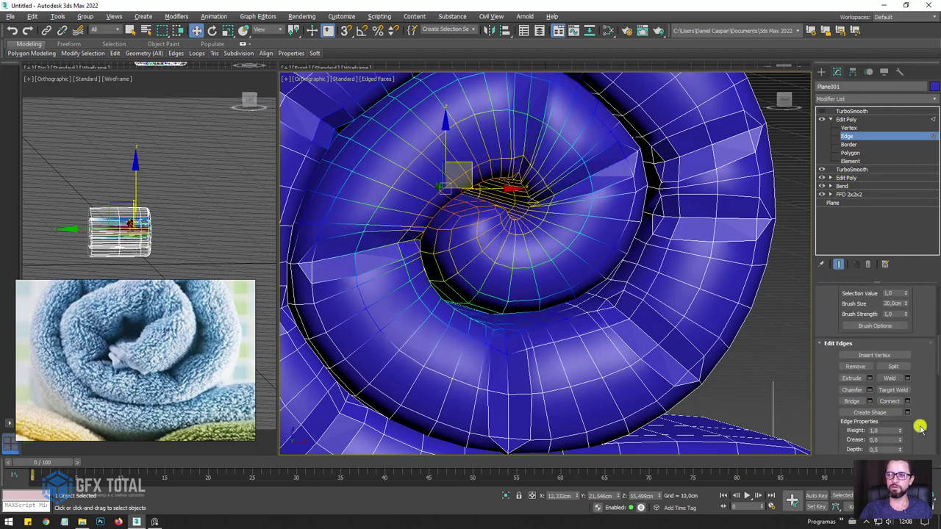
{"action": "scroll", "coordinate": [918, 367], "scroll_direction": "down", "scroll_amount": 3}
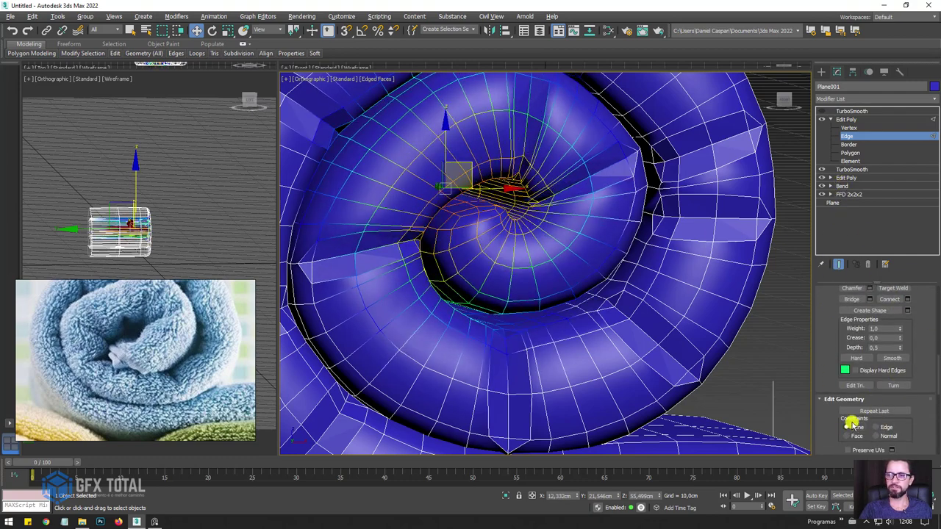
{"action": "middle_click_drag", "start_coordinate": [577, 285], "coordinate": [555, 278], "text": "alt"}
{"action": "mouse_move", "coordinate": [471, 169]}
{"action": "middle_mouse_down", "text": "alt"}
{"action": "mouse_move", "coordinate": [529, 208]}
{"action": "mouse_move", "coordinate": [549, 188]}
{"action": "mouse_move", "coordinate": [474, 167]}
{"action": "mouse_move", "coordinate": [483, 178]}
{"action": "mouse_move", "coordinate": [506, 147]}
{"action": "mouse_move", "coordinate": [488, 161]}
{"action": "mouse_move", "coordinate": [448, 151]}
{"action": "mouse_move", "coordinate": [485, 162]}
{"action": "mouse_move", "coordinate": [500, 189]}
{"action": "mouse_move", "coordinate": [491, 178]}
{"action": "mouse_move", "coordinate": [732, 291]}
{"action": "middle_mouse_up", "text": "alt"}
{"action": "scroll", "coordinate": [825, 388], "scroll_direction": "up", "scroll_amount": 3}
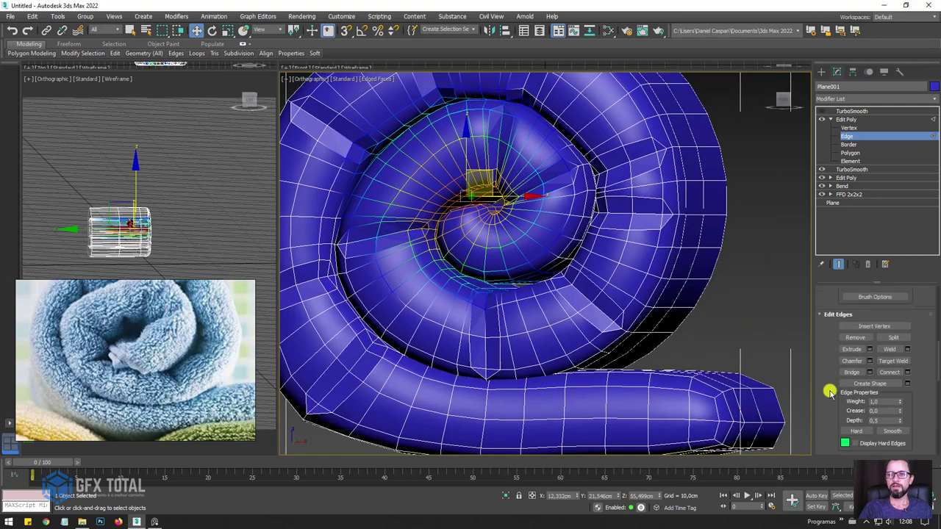
{"action": "scroll", "coordinate": [826, 402], "scroll_direction": "up", "scroll_amount": 3}
{"action": "scroll", "coordinate": [845, 393], "scroll_direction": "up", "scroll_amount": 3}
{"action": "scroll", "coordinate": [827, 382], "scroll_direction": "up", "scroll_amount": 3}
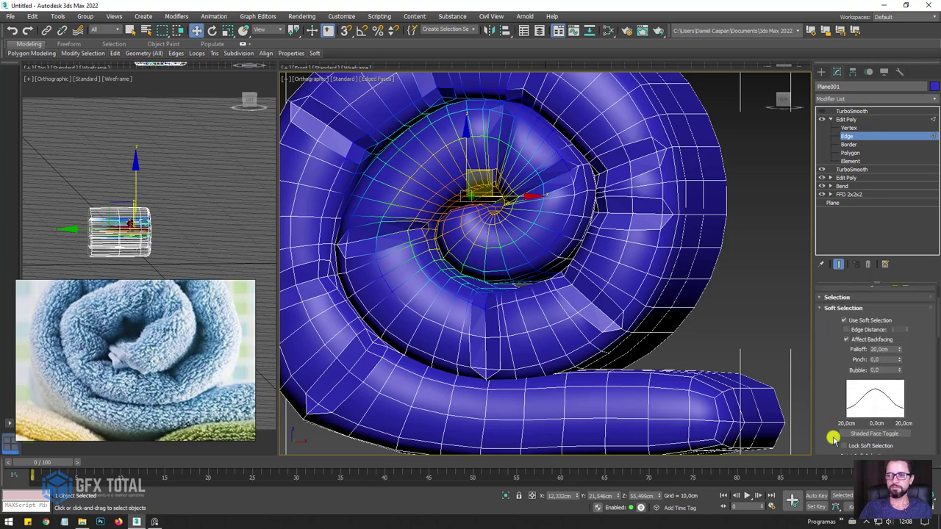
{"action": "scroll", "coordinate": [846, 353], "scroll_direction": "up", "scroll_amount": 2}
{"action": "left_click", "coordinate": [845, 354]}
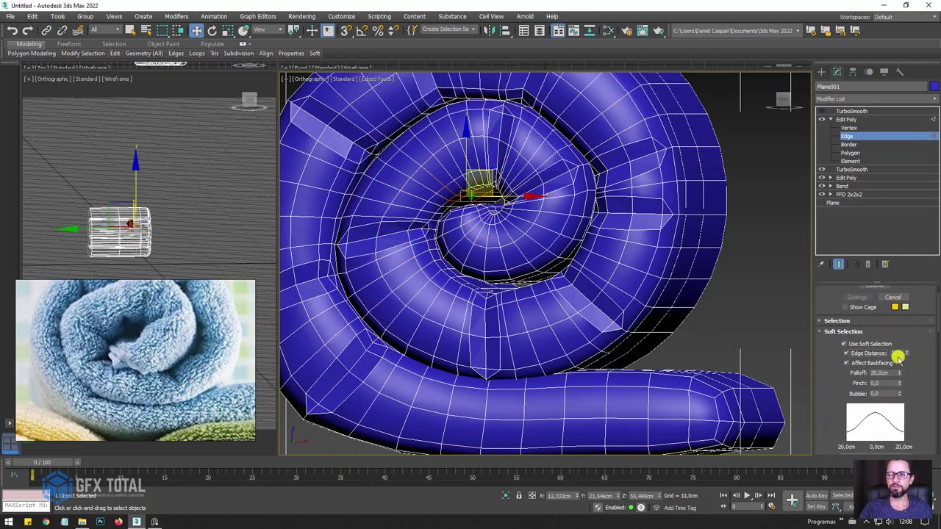
{"action": "type", "text": "00"}
{"action": "key", "text": "Return"}
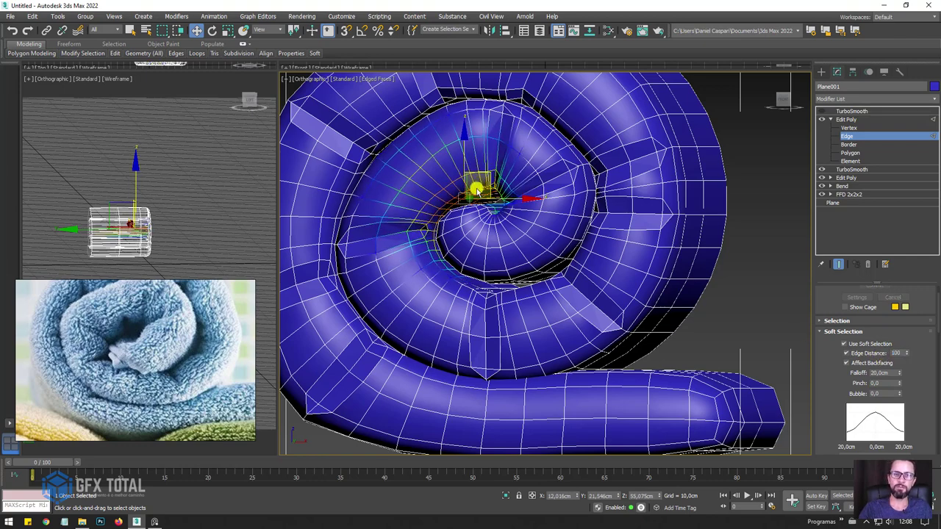
- Lift the spiral's centre edge upward and push the upper fold edges right and down
{"action": "scroll", "coordinate": [481, 189], "scroll_direction": "up", "scroll_amount": 3}
{"action": "scroll", "coordinate": [504, 210], "scroll_direction": "up", "scroll_amount": 2}
{"action": "left_click", "coordinate": [505, 226]}
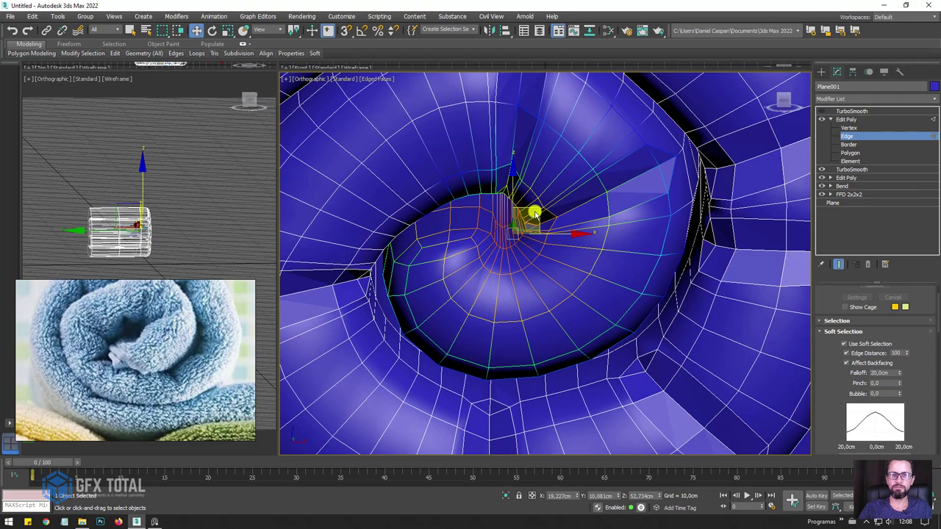
{"action": "left_click_drag", "start_coordinate": [524, 213], "coordinate": [520, 185]}
{"action": "middle_click_drag", "start_coordinate": [475, 210], "coordinate": [469, 185], "text": "alt"}
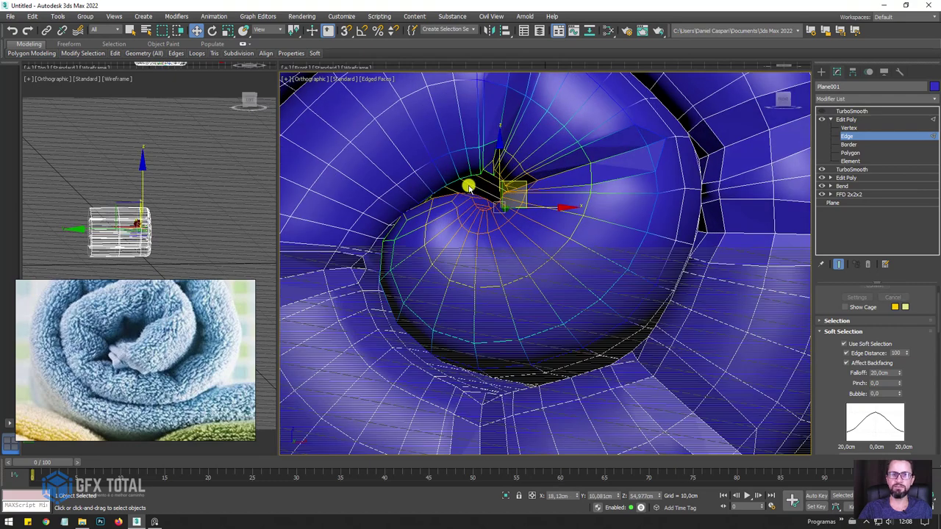
{"action": "left_click", "coordinate": [485, 180]}
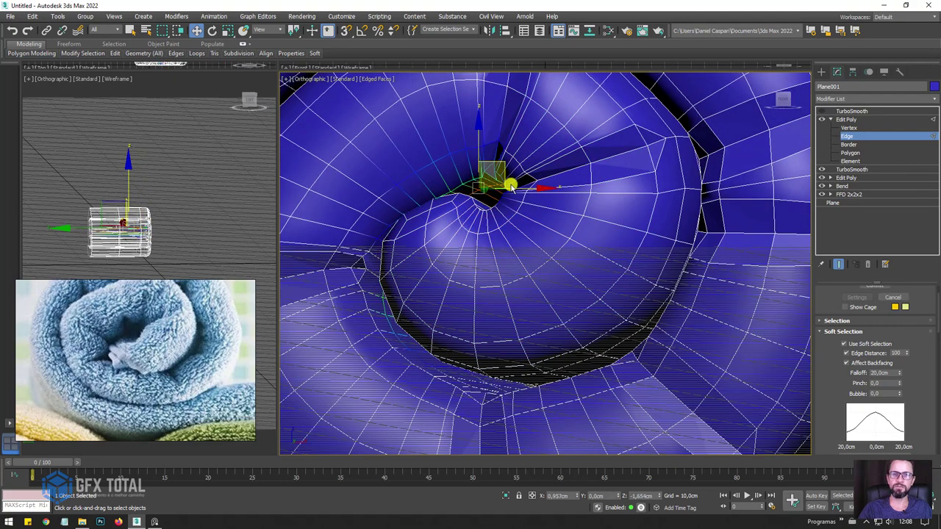
{"action": "left_click", "coordinate": [488, 195]}
{"action": "mouse_move", "coordinate": [487, 196]}
{"action": "middle_mouse_down", "text": "alt"}
{"action": "mouse_move", "coordinate": [537, 253]}
{"action": "mouse_move", "coordinate": [527, 316]}
{"action": "middle_mouse_up", "text": "alt"}
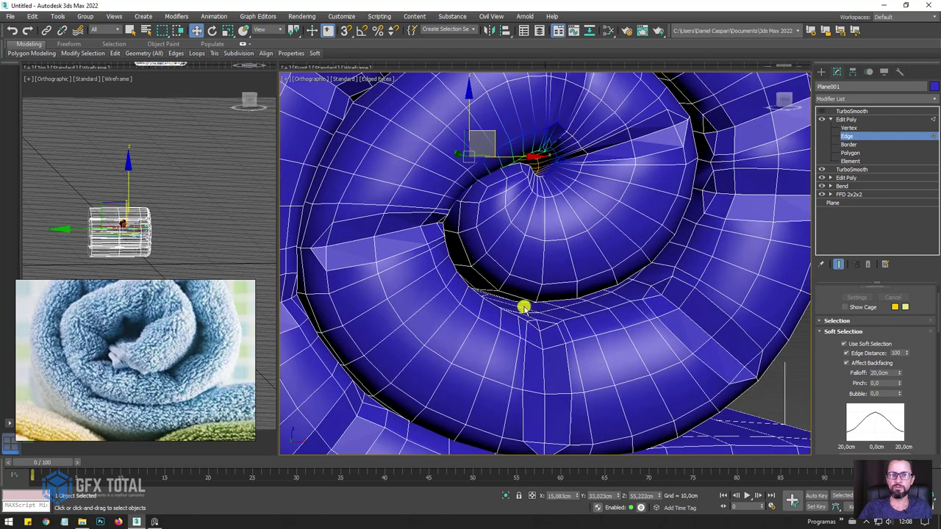
{"action": "left_click", "coordinate": [523, 307]}
{"action": "mouse_move", "coordinate": [605, 315]}
{"action": "middle_mouse_down", "text": "alt"}
{"action": "mouse_move", "coordinate": [561, 326]}
{"action": "mouse_move", "coordinate": [591, 359]}
{"action": "mouse_move", "coordinate": [565, 338]}
{"action": "mouse_move", "coordinate": [595, 344]}
{"action": "mouse_move", "coordinate": [546, 281]}
{"action": "middle_mouse_up", "text": "alt"}
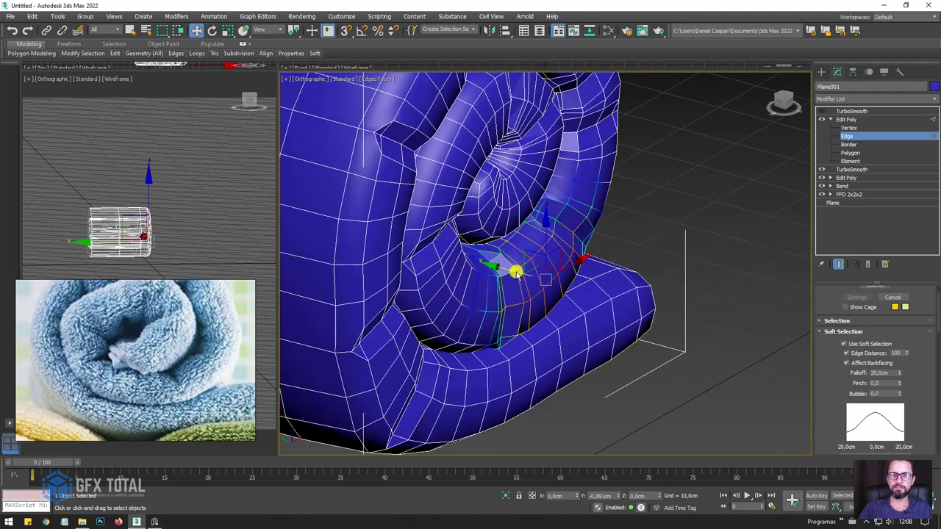
{"action": "left_click", "coordinate": [528, 185]}
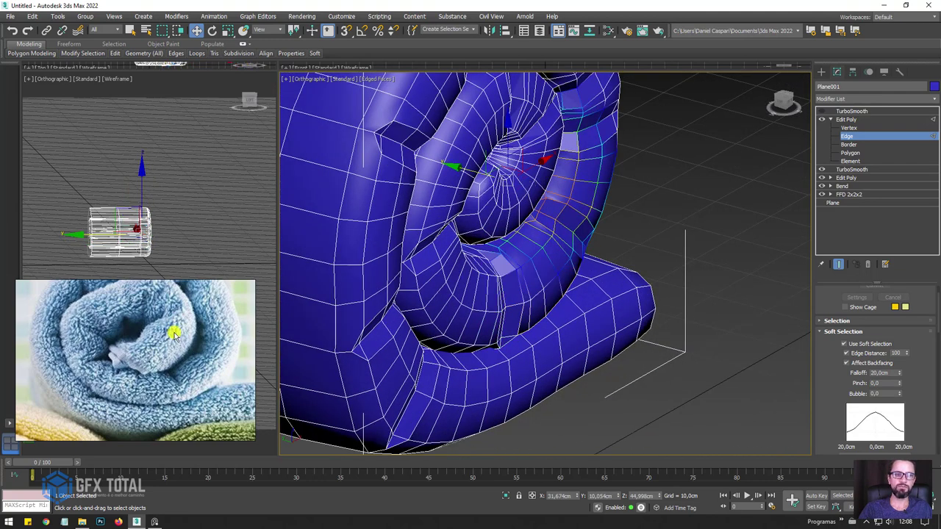
{"action": "left_click", "coordinate": [528, 200]}
{"action": "left_click", "coordinate": [497, 193]}
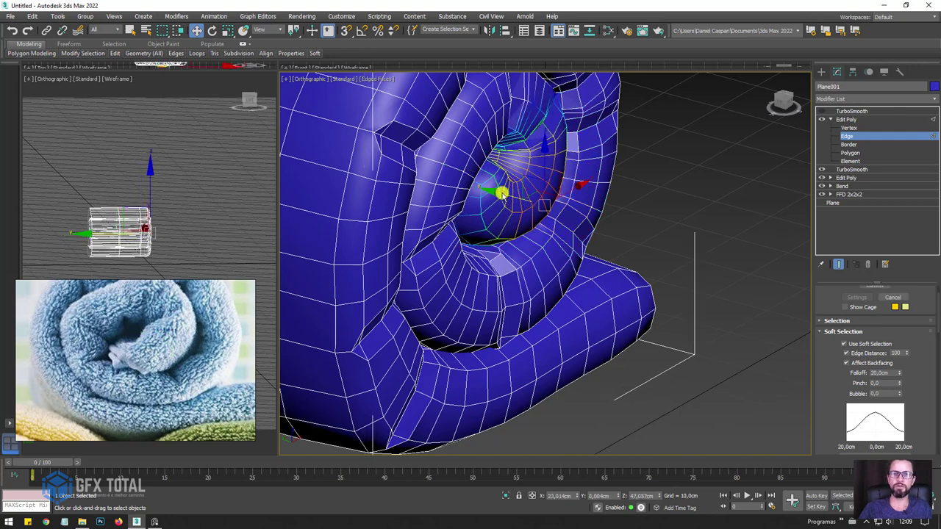
{"action": "left_click", "coordinate": [452, 152]}
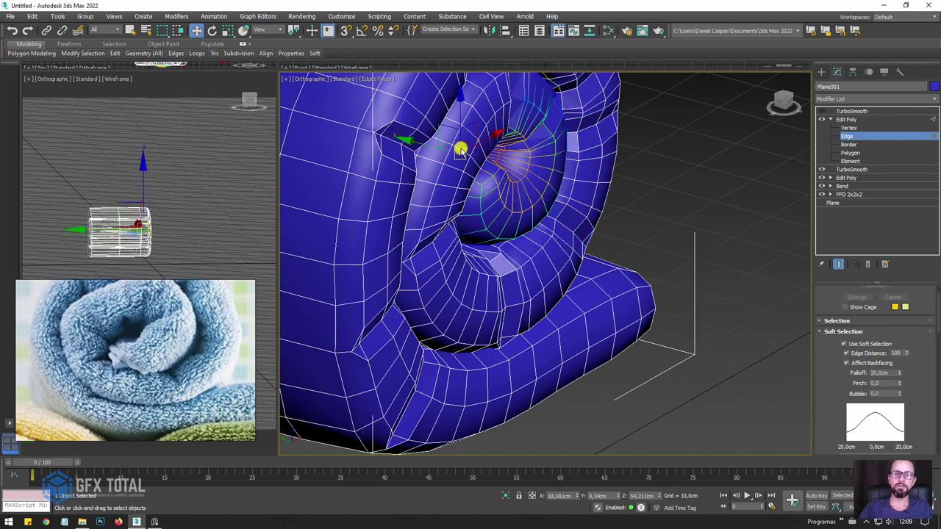
{"action": "left_click", "coordinate": [460, 149]}
{"action": "left_click_drag", "start_coordinate": [430, 144], "coordinate": [445, 149]}
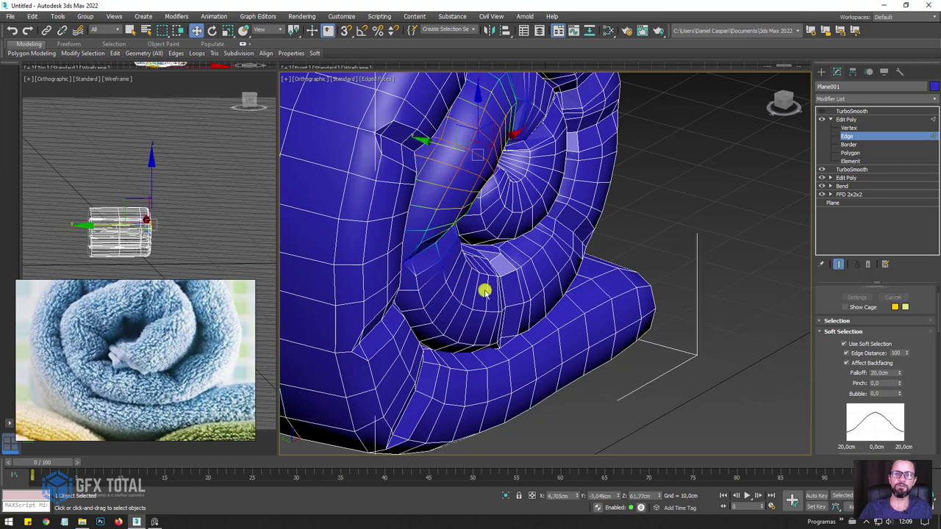
- Select edge loops on the upper and lower folds and nudge the upper outer loop down
{"action": "left_click", "coordinate": [432, 316]}
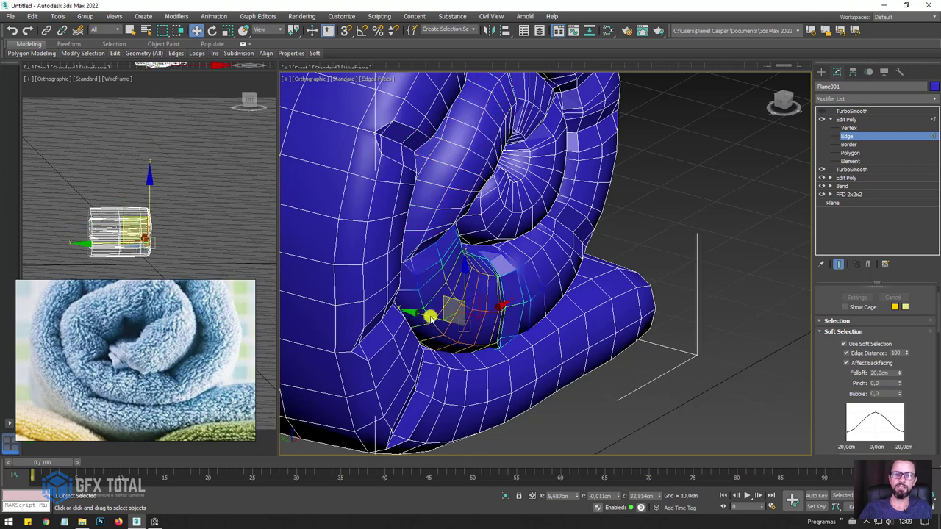
{"action": "left_click", "coordinate": [397, 397]}
{"action": "left_click", "coordinate": [370, 389]}
{"action": "middle_click_drag", "start_coordinate": [370, 389], "coordinate": [500, 263], "text": "alt"}
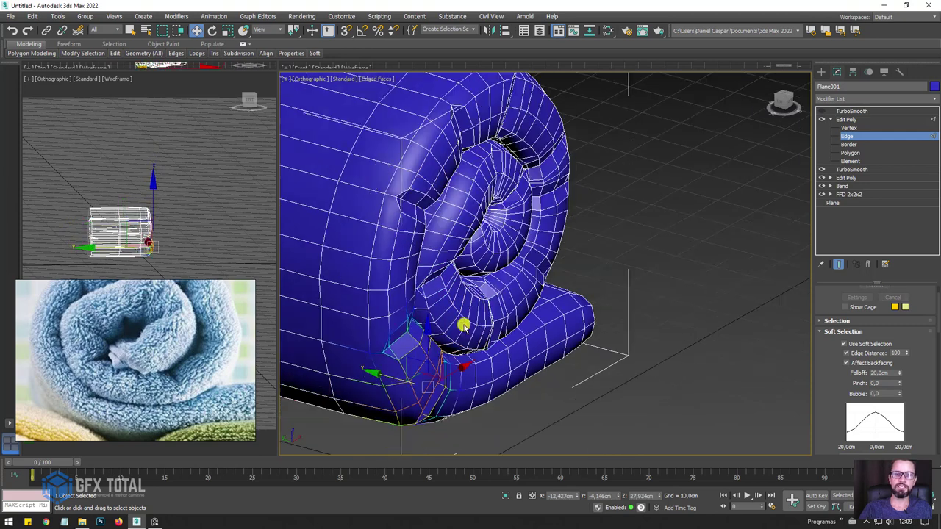
{"action": "scroll", "coordinate": [453, 228], "scroll_direction": "up", "scroll_amount": 3}
{"action": "left_click", "coordinate": [428, 211]}
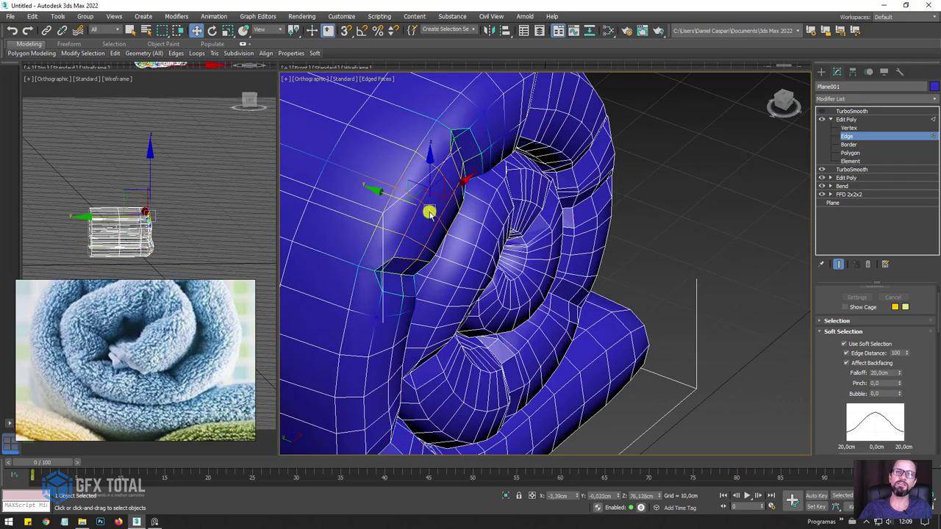
{"action": "double_click", "coordinate": [396, 198]}
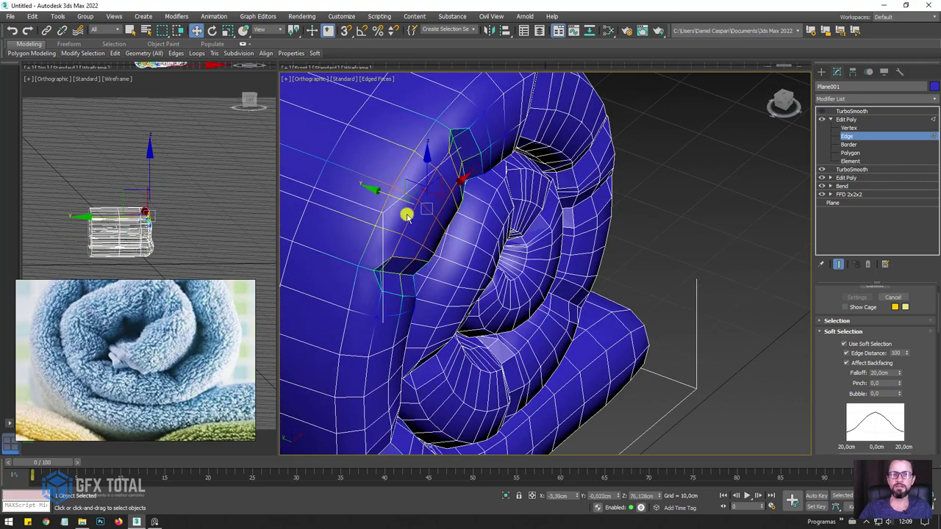
{"action": "middle_click_drag", "start_coordinate": [485, 250], "coordinate": [457, 310], "text": "alt"}
{"action": "middle_click_drag", "start_coordinate": [471, 399], "coordinate": [565, 293], "text": "alt"}
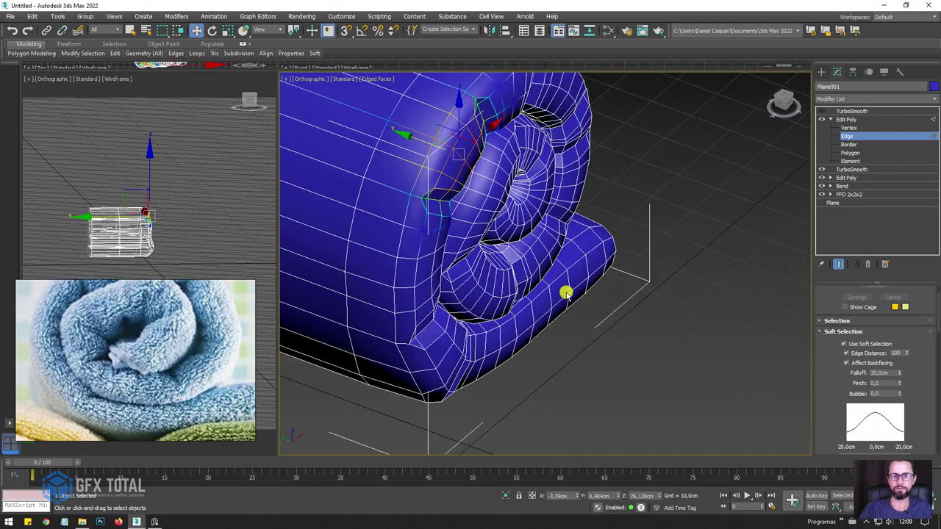
{"action": "double_click", "coordinate": [532, 315]}
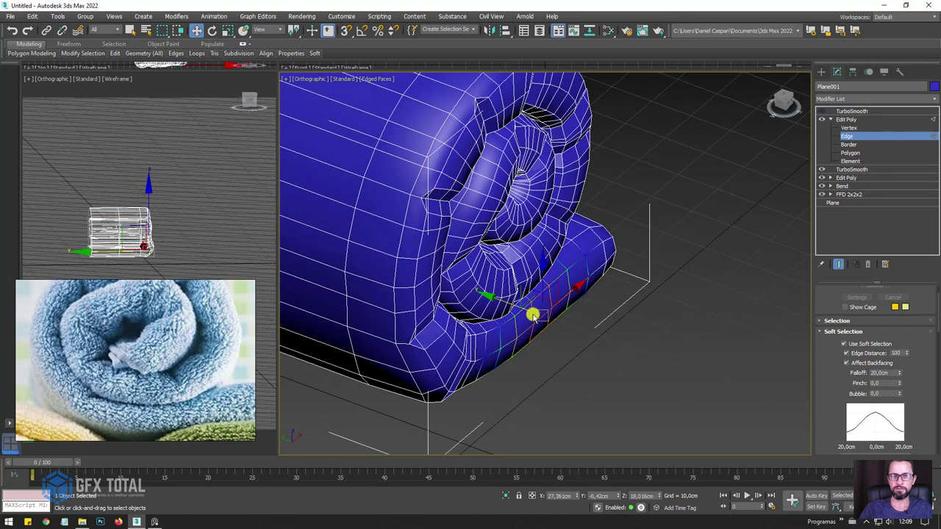
{"action": "mouse_move", "coordinate": [561, 164]}
{"action": "middle_mouse_down", "text": "alt"}
{"action": "mouse_move", "coordinate": [550, 245]}
{"action": "mouse_move", "coordinate": [556, 171]}
{"action": "middle_mouse_up", "text": "alt"}
{"action": "double_click", "coordinate": [557, 169]}
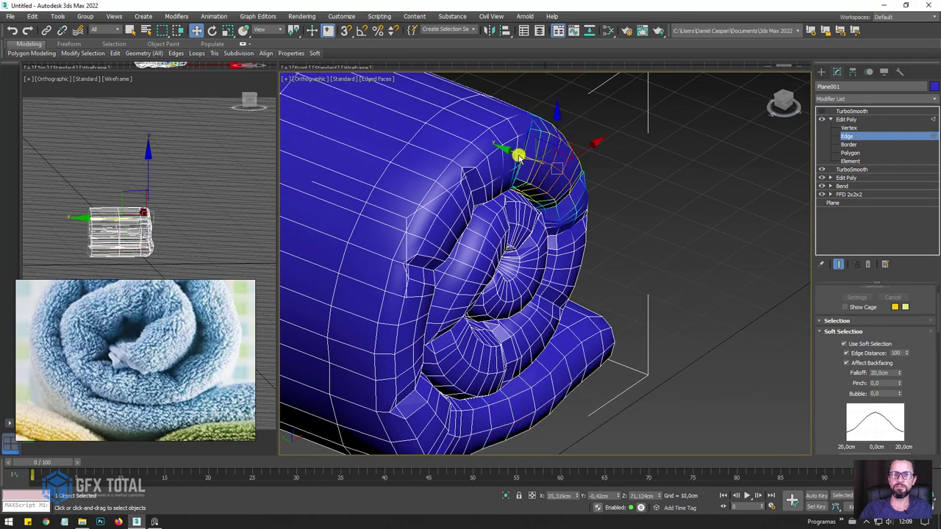
{"action": "left_click_drag", "start_coordinate": [519, 155], "coordinate": [520, 167]}
- Pull a small inner-fold edge loop up and shift a lower-fold loop to blend the layers
{"action": "double_click", "coordinate": [469, 186]}
{"action": "scroll", "coordinate": [469, 190], "scroll_direction": "up", "scroll_amount": 2}
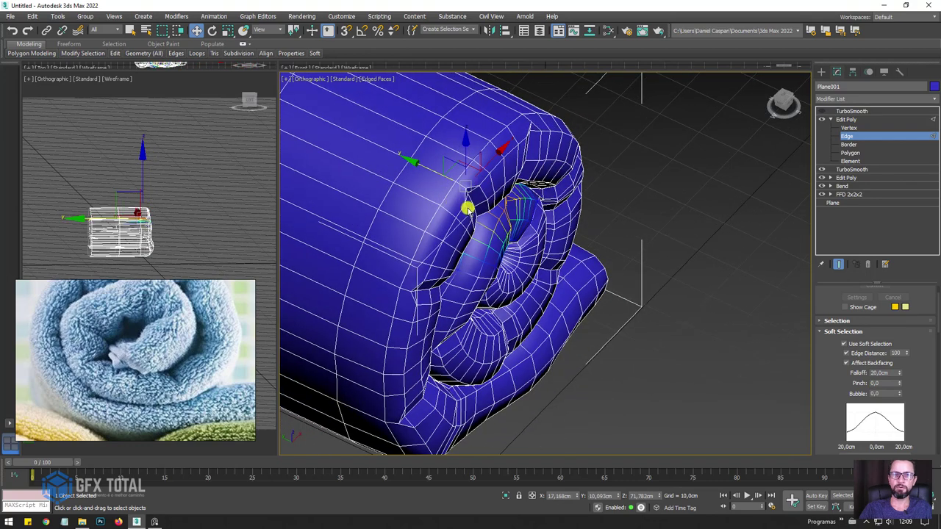
{"action": "scroll", "coordinate": [471, 197], "scroll_direction": "up", "scroll_amount": 3}
{"action": "double_click", "coordinate": [472, 200]}
{"action": "left_click_drag", "start_coordinate": [435, 174], "coordinate": [402, 166]}
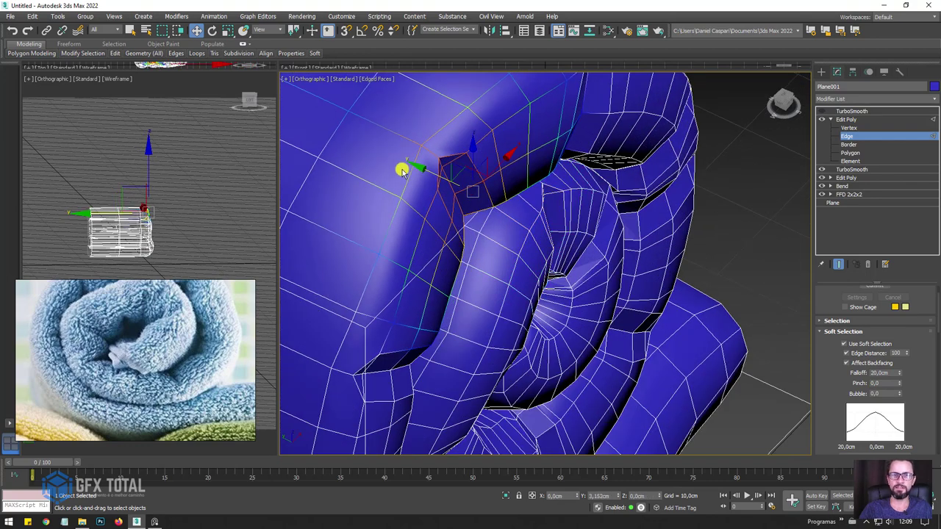
{"action": "mouse_move", "coordinate": [384, 332]}
{"action": "middle_mouse_down", "text": "alt"}
{"action": "mouse_move", "coordinate": [439, 231]}
{"action": "mouse_move", "coordinate": [493, 319]}
{"action": "mouse_move", "coordinate": [483, 278]}
{"action": "mouse_move", "coordinate": [465, 291]}
{"action": "middle_mouse_up", "text": "alt"}
{"action": "double_click", "coordinate": [479, 291]}
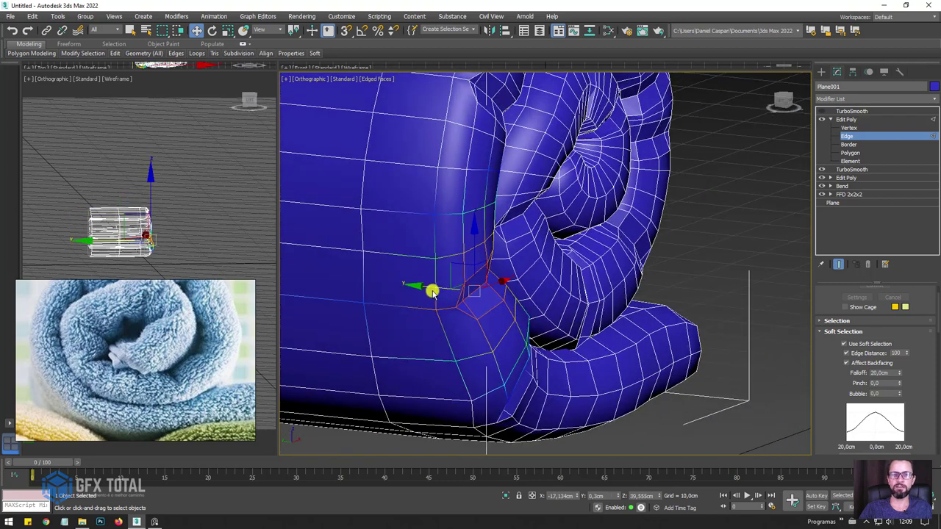
{"action": "mouse_move", "coordinate": [432, 291]}
{"action": "left_mouse_down"}
{"action": "mouse_move", "coordinate": [412, 292]}
{"action": "mouse_move", "coordinate": [475, 292]}
{"action": "mouse_move", "coordinate": [426, 284]}
{"action": "mouse_move", "coordinate": [395, 291]}
{"action": "mouse_move", "coordinate": [431, 281]}
{"action": "left_mouse_up"}
{"action": "scroll", "coordinate": [505, 284], "scroll_direction": "down", "scroll_amount": 5}
{"action": "mouse_move", "coordinate": [505, 284]}
{"action": "middle_mouse_down", "text": "alt"}
{"action": "mouse_move", "coordinate": [542, 317]}
{"action": "mouse_move", "coordinate": [523, 313]}
{"action": "mouse_move", "coordinate": [477, 150]}
{"action": "middle_mouse_up", "text": "alt"}
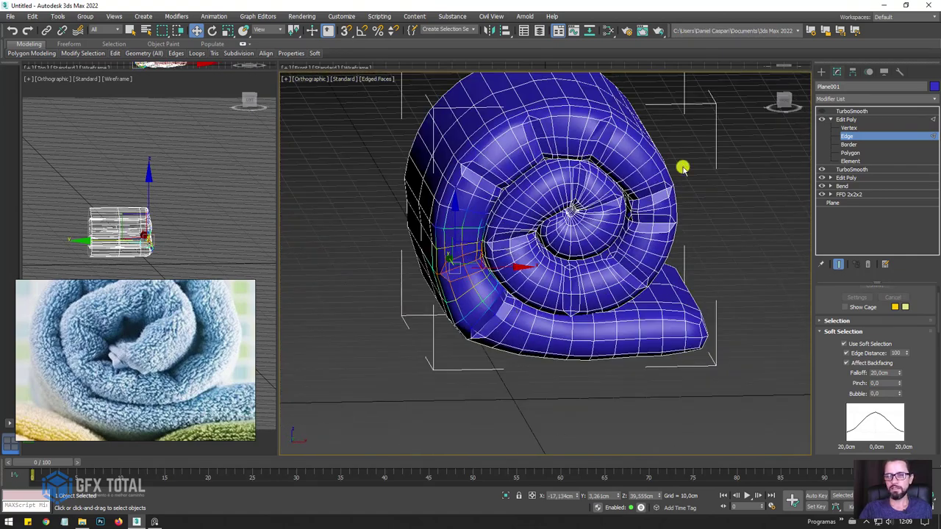
- Turn off soft selection, leave Edge level and show the towel's top TurboSmooth
{"action": "left_click", "coordinate": [848, 343]}
{"action": "left_click", "coordinate": [832, 332]}
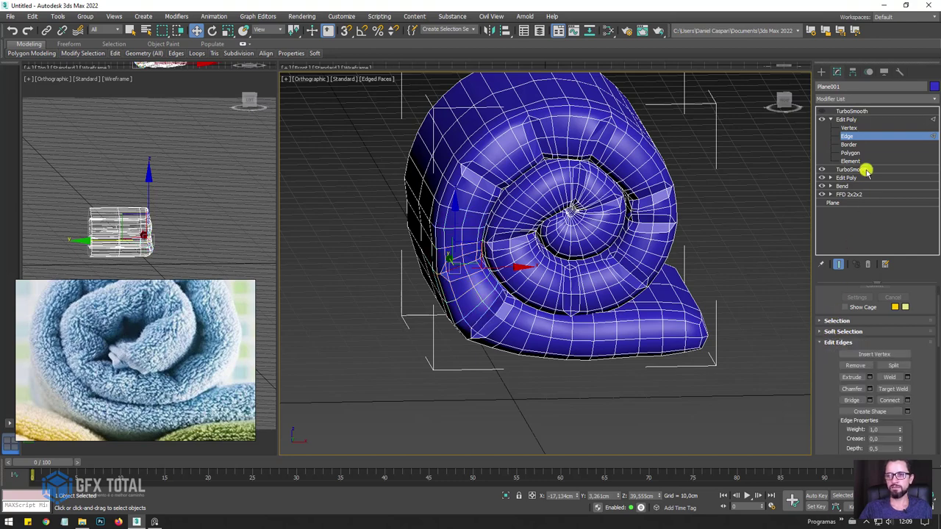
{"action": "left_click", "coordinate": [846, 120]}
{"action": "left_click", "coordinate": [851, 111]}
- Pan to clear space beside the towel and switch the main view to Front
{"action": "scroll", "coordinate": [666, 213], "scroll_direction": "down", "scroll_amount": 3}
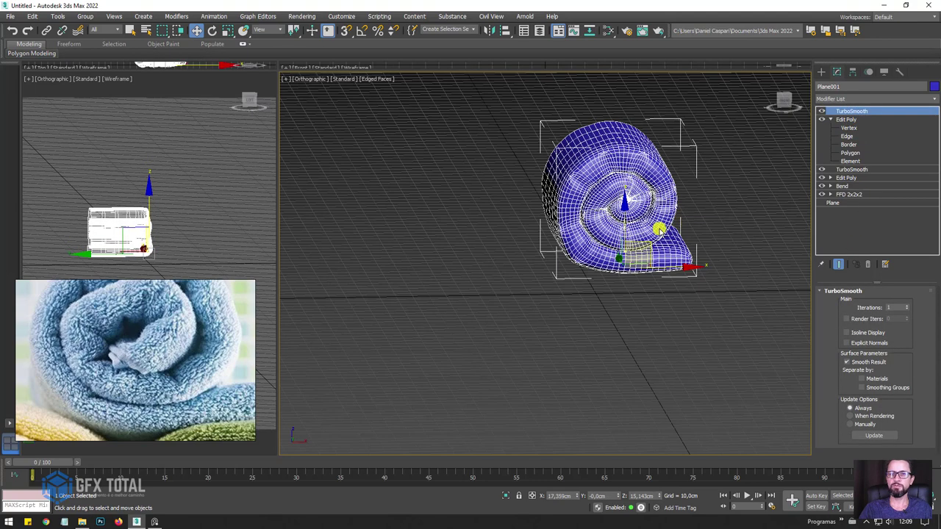
{"action": "scroll", "coordinate": [659, 230], "scroll_direction": "up", "scroll_amount": 2}
{"action": "mouse_move", "coordinate": [652, 294]}
{"action": "left_mouse_down"}
{"action": "mouse_move", "coordinate": [392, 296]}
{"action": "mouse_move", "coordinate": [363, 323]}
{"action": "left_mouse_up"}
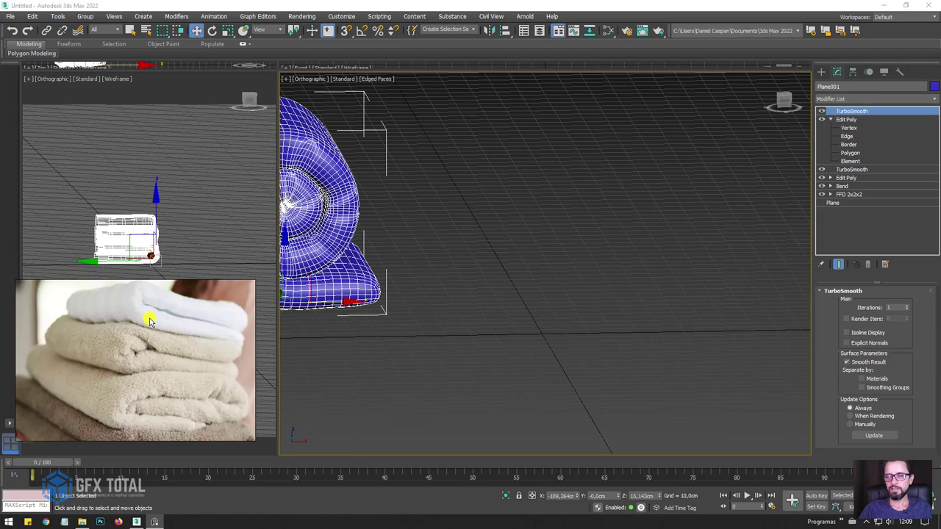
{"action": "mouse_move", "coordinate": [485, 273]}
{"action": "middle_mouse_down"}
{"action": "mouse_move", "coordinate": [520, 254]}
{"action": "mouse_move", "coordinate": [515, 266]}
{"action": "middle_mouse_up"}
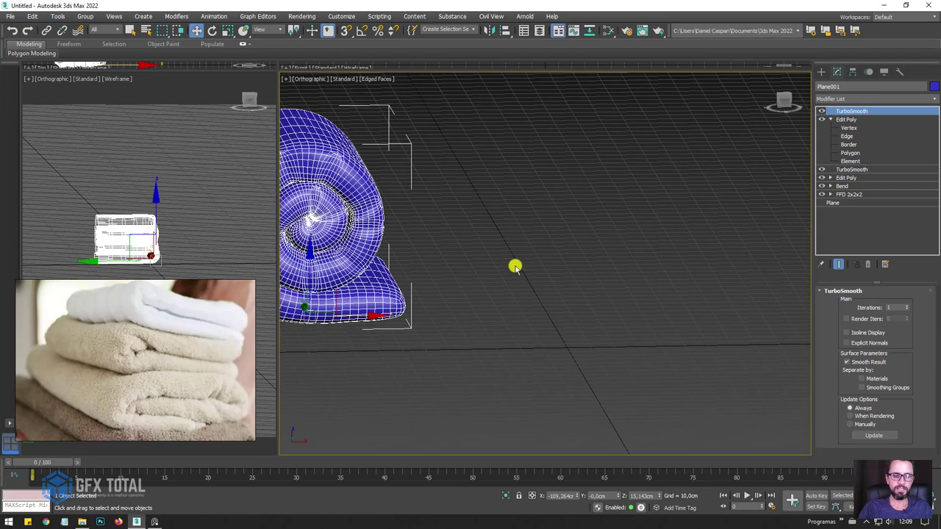
{"action": "key", "text": "f"}
{"action": "scroll", "coordinate": [546, 263], "scroll_direction": "down", "scroll_amount": 4}
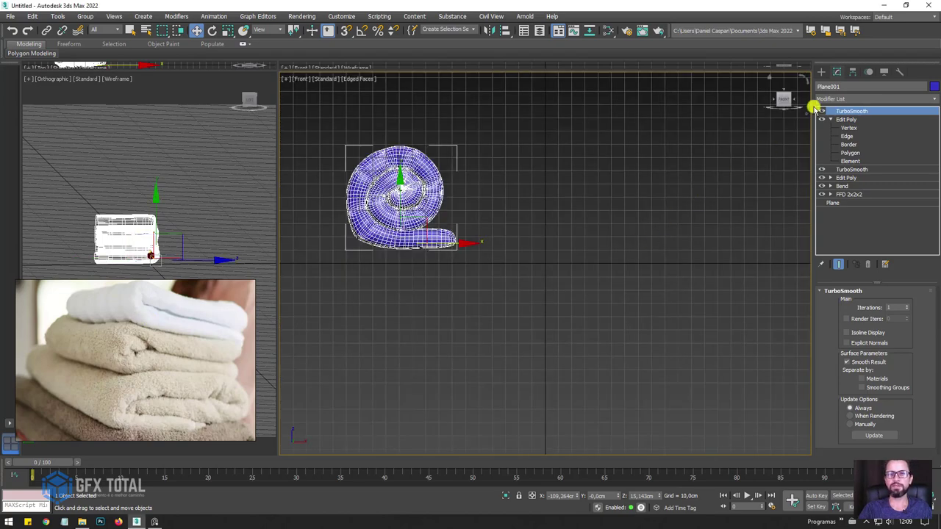
- Draw a long thin plane right of the towel with 18 width segments
{"action": "left_click", "coordinate": [821, 71]}
{"action": "left_click", "coordinate": [904, 186]}
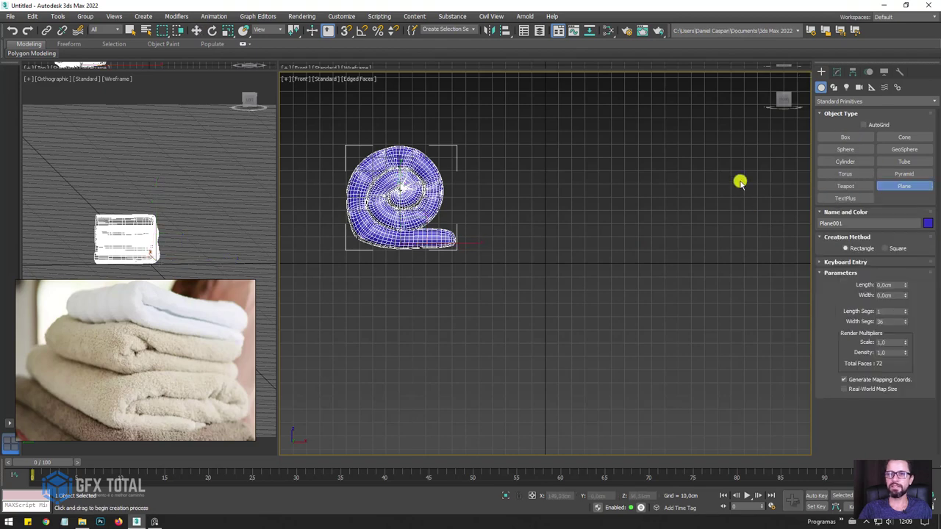
{"action": "mouse_move", "coordinate": [736, 184]}
{"action": "left_mouse_down"}
{"action": "mouse_move", "coordinate": [555, 225]}
{"action": "mouse_move", "coordinate": [529, 206]}
{"action": "left_mouse_up"}
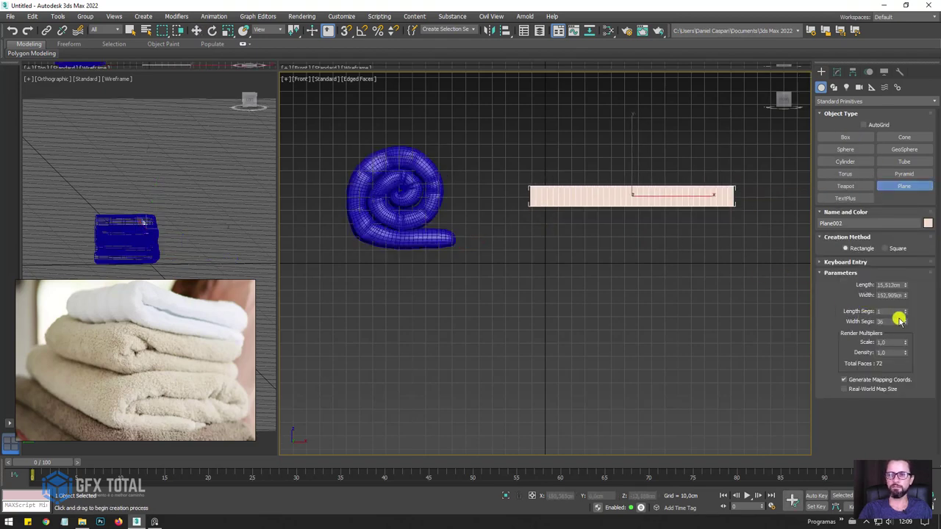
{"action": "mouse_move", "coordinate": [637, 223]}
{"action": "middle_mouse_down", "text": "alt"}
{"action": "mouse_move", "coordinate": [510, 223]}
{"action": "mouse_move", "coordinate": [588, 287]}
{"action": "mouse_move", "coordinate": [529, 269]}
{"action": "mouse_move", "coordinate": [615, 287]}
{"action": "mouse_move", "coordinate": [581, 291]}
{"action": "middle_mouse_up", "text": "alt"}
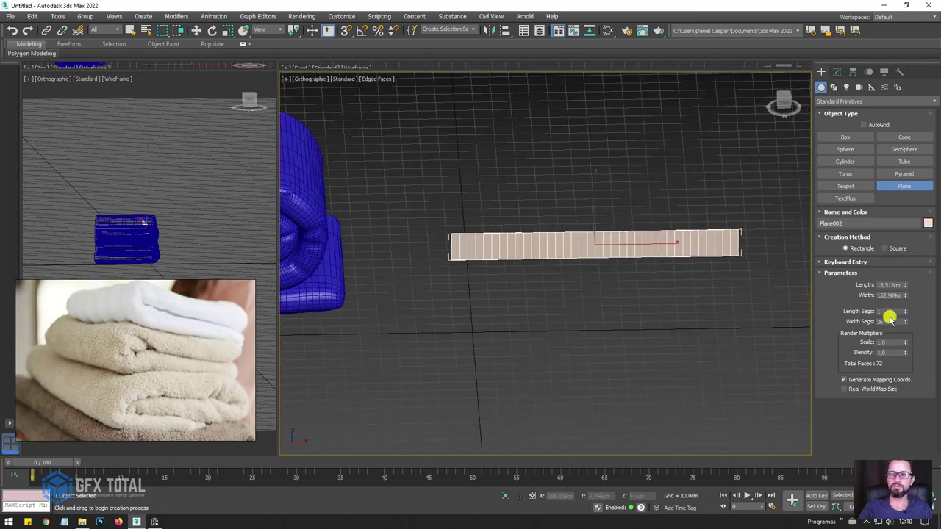
{"action": "left_click_drag", "start_coordinate": [895, 321], "coordinate": [862, 321]}
{"action": "type", "text": "10"}
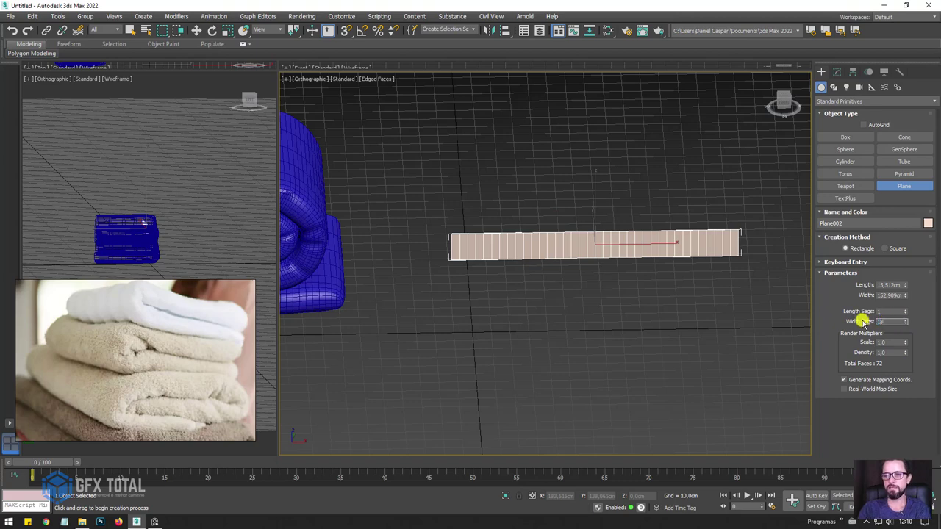
{"action": "key", "text": "Return"}
- Shift-move the plane upward along Z to start copying it
{"action": "middle_click_drag", "start_coordinate": [601, 245], "coordinate": [624, 231], "text": "alt"}
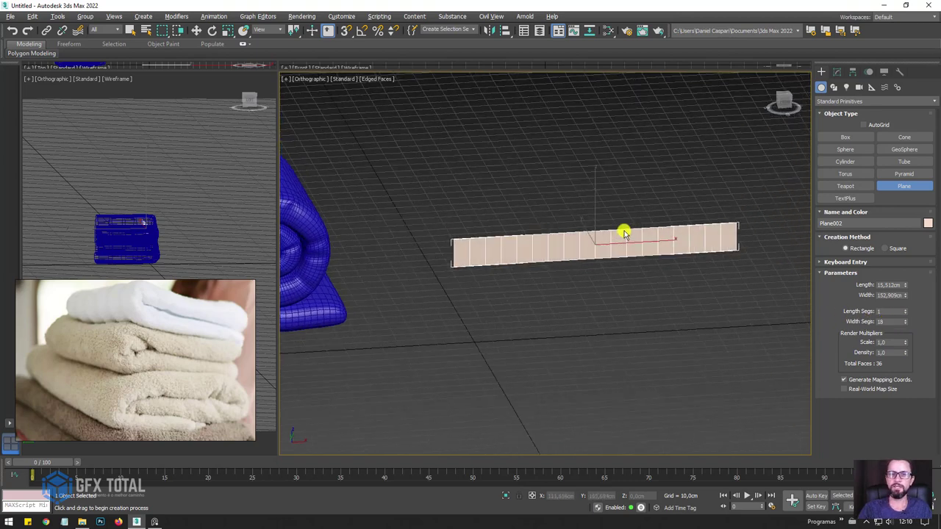
{"action": "key", "text": "w"}
{"action": "left_click_drag", "start_coordinate": [596, 197], "coordinate": [588, 172], "text": "shift"}
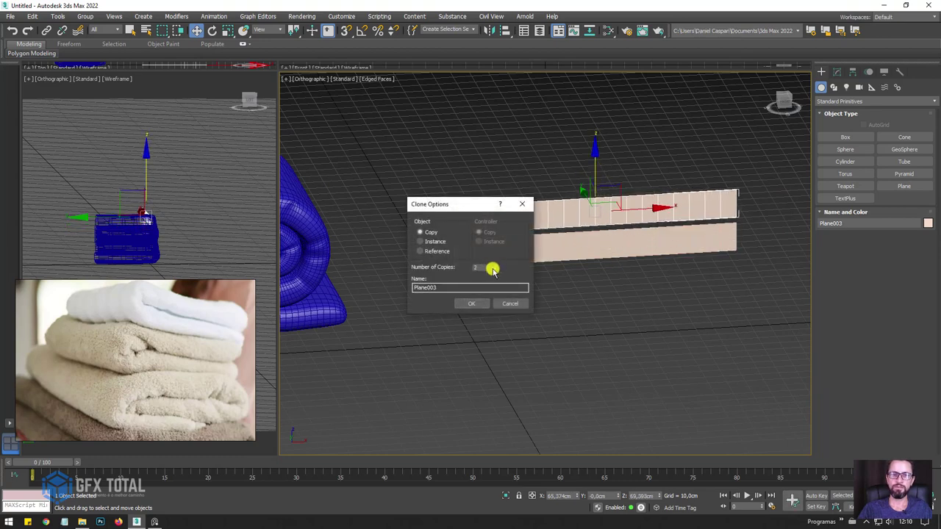
- Make two copies of the plane strip, colour all three blue, then select the bottom one
{"action": "left_click", "coordinate": [472, 303]}
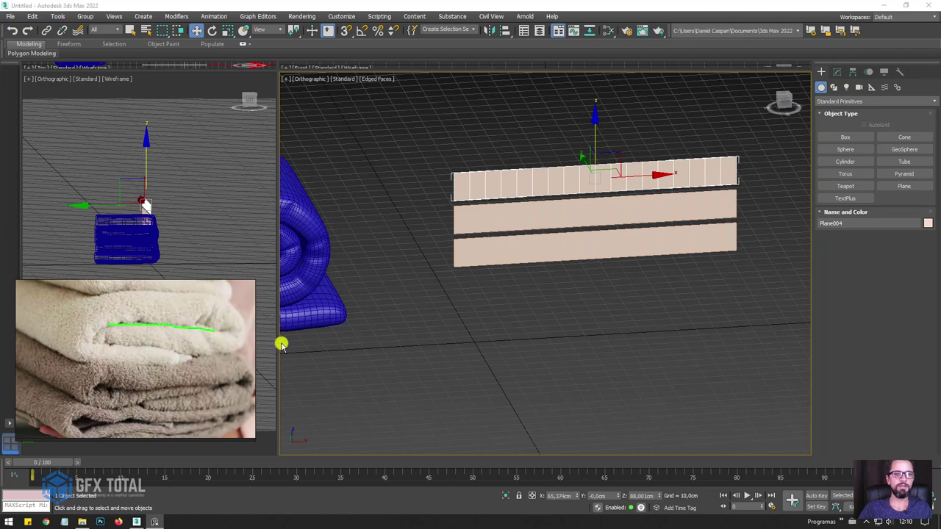
{"action": "left_click_drag", "start_coordinate": [540, 213], "coordinate": [564, 263]}
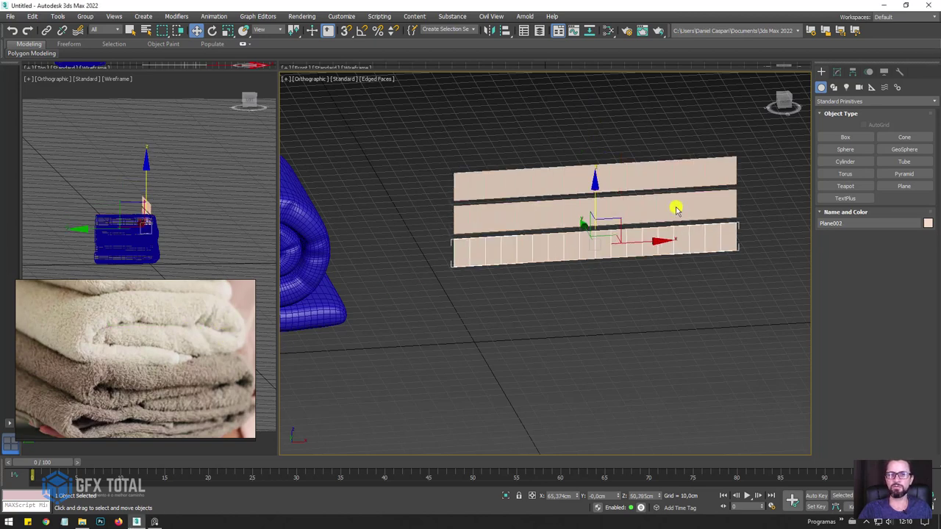
{"action": "left_click_drag", "start_coordinate": [668, 305], "coordinate": [582, 151]}
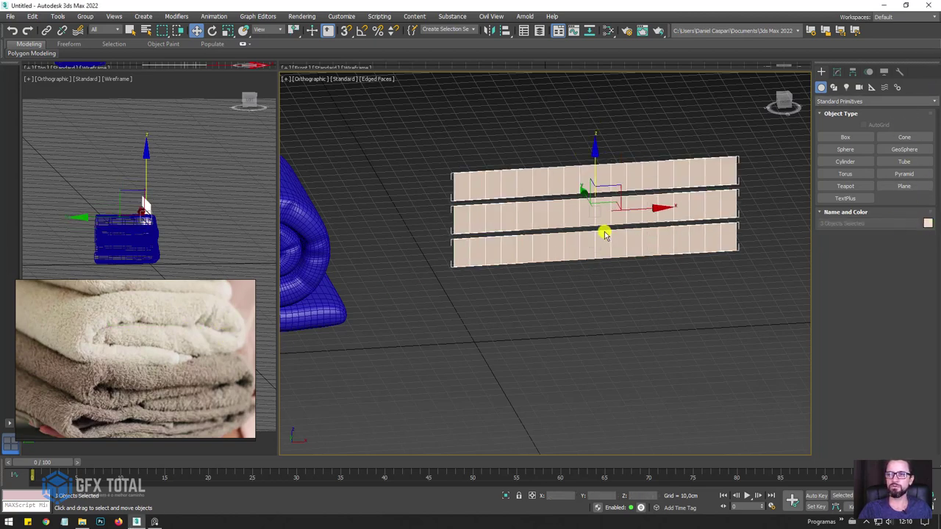
{"action": "left_click", "coordinate": [512, 256]}
{"action": "left_click", "coordinate": [520, 315]}
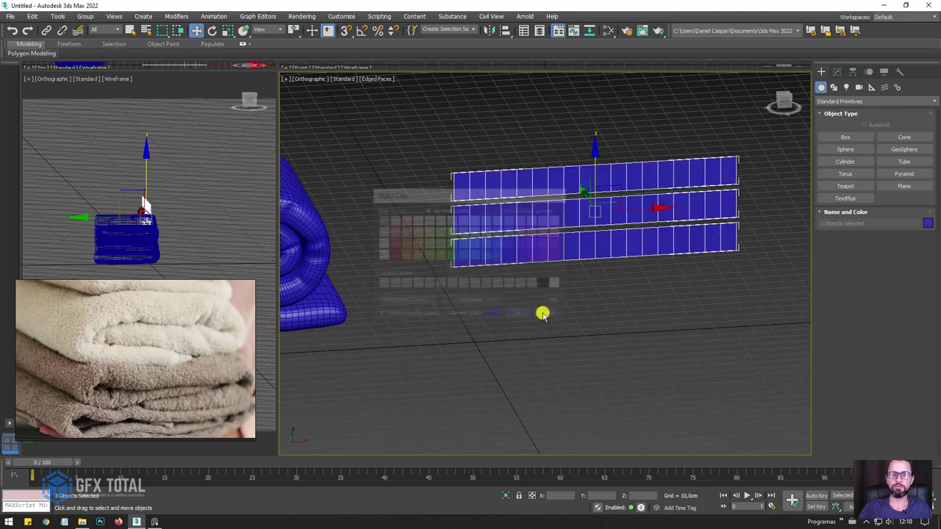
{"action": "left_click", "coordinate": [551, 255]}
{"action": "middle_click_drag", "start_coordinate": [551, 255], "coordinate": [580, 243], "text": "alt"}
- Convert the bottom strip to an Editable Poly
{"action": "right_click", "coordinate": [580, 244]}
{"action": "mouse_move", "coordinate": [629, 345]}
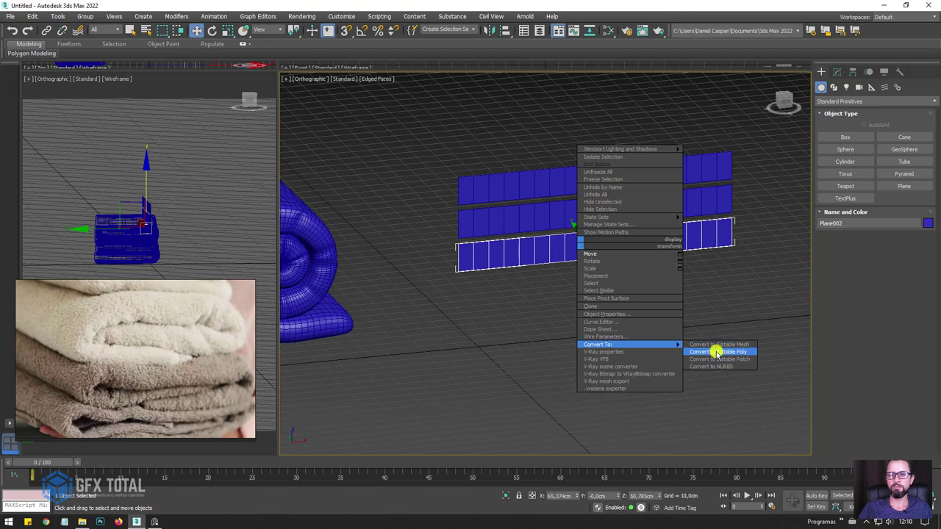
{"action": "left_click", "coordinate": [716, 351]}
{"action": "scroll", "coordinate": [830, 372], "scroll_direction": "down", "scroll_amount": 3}
{"action": "scroll", "coordinate": [829, 210], "scroll_direction": "down", "scroll_amount": 3}
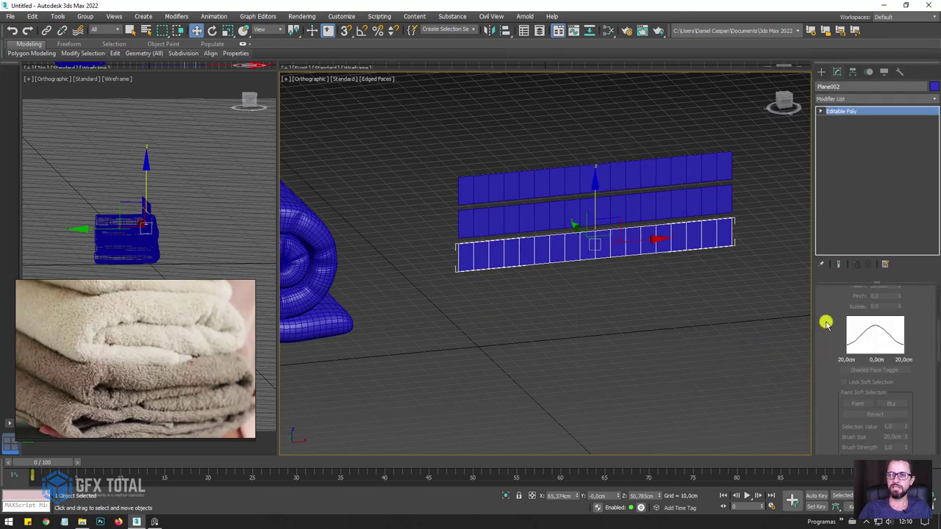
{"action": "scroll", "coordinate": [825, 321], "scroll_direction": "up", "scroll_amount": 3}
{"action": "left_click", "coordinate": [828, 329]}
{"action": "scroll", "coordinate": [823, 368], "scroll_direction": "down", "scroll_amount": 2}
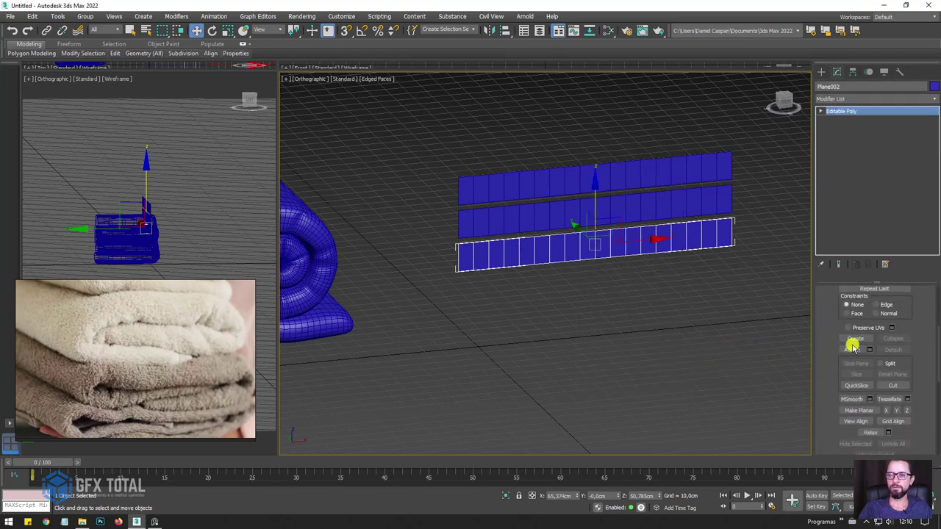
- Attach the top and middle strips to the bottom strip
{"action": "left_click", "coordinate": [850, 347]}
{"action": "left_click", "coordinate": [590, 195]}
{"action": "left_click", "coordinate": [640, 183]}
{"action": "key", "text": "w"}
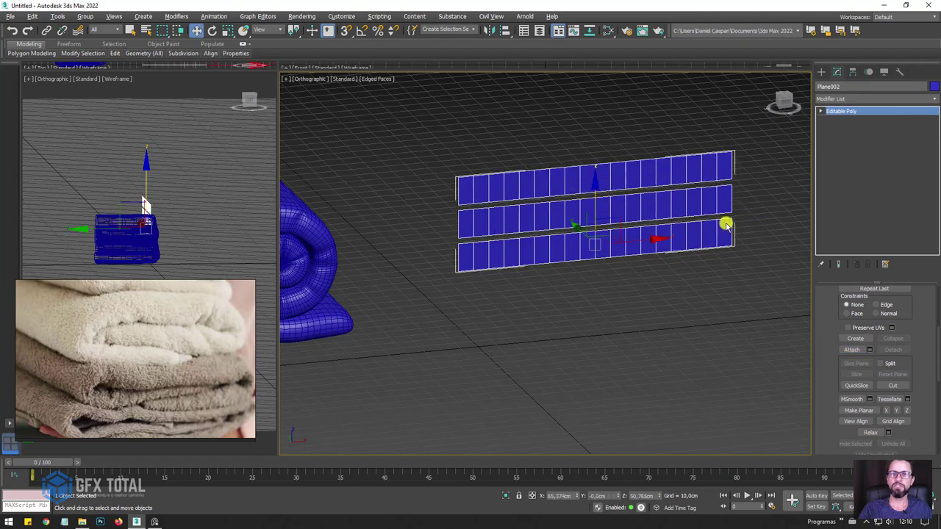
{"action": "middle_click_drag", "start_coordinate": [725, 225], "coordinate": [683, 214]}
{"action": "scroll", "coordinate": [683, 214], "scroll_direction": "up", "scroll_amount": 2}
- Enter Vertex sub-object level on the combined Plane002
{"action": "left_click", "coordinate": [821, 111]}
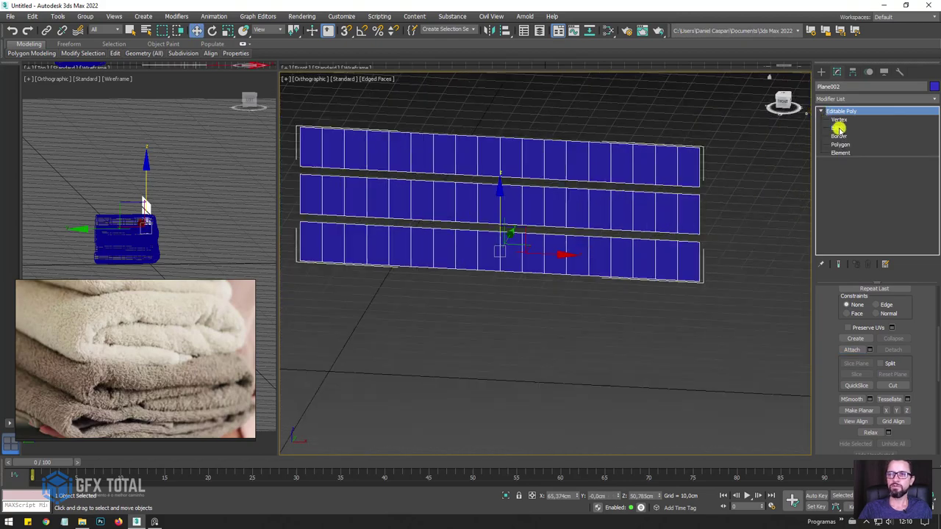
{"action": "left_click", "coordinate": [845, 145]}
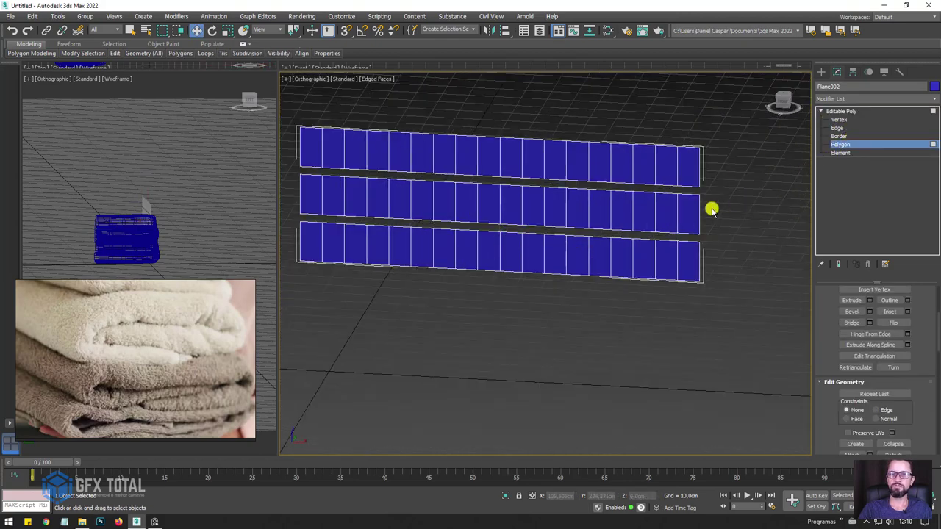
{"action": "scroll", "coordinate": [714, 208], "scroll_direction": "up", "scroll_amount": 3}
{"action": "left_click", "coordinate": [840, 119]}
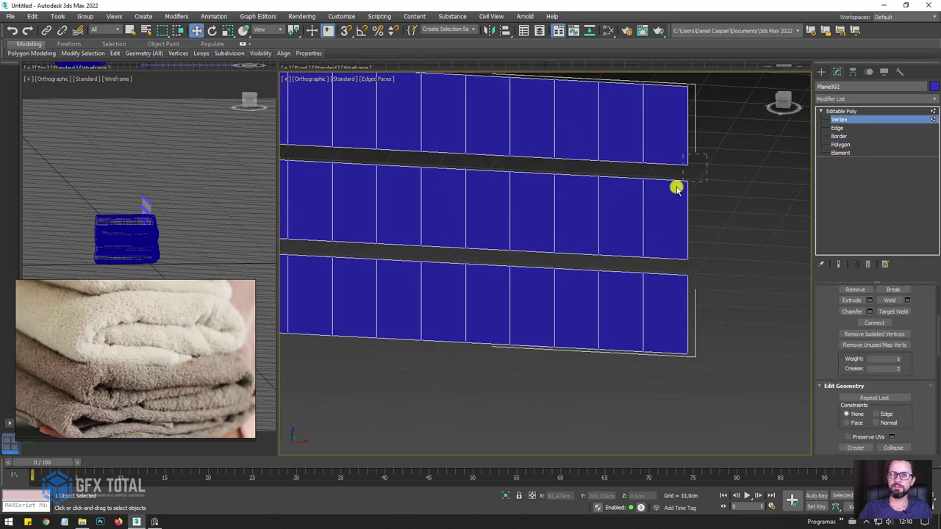
- Slant the upper two strips' right ends by moving their corner vertices right
{"action": "left_click_drag", "start_coordinate": [676, 189], "coordinate": [693, 193]}
{"action": "scroll", "coordinate": [693, 193], "scroll_direction": "up", "scroll_amount": 1}
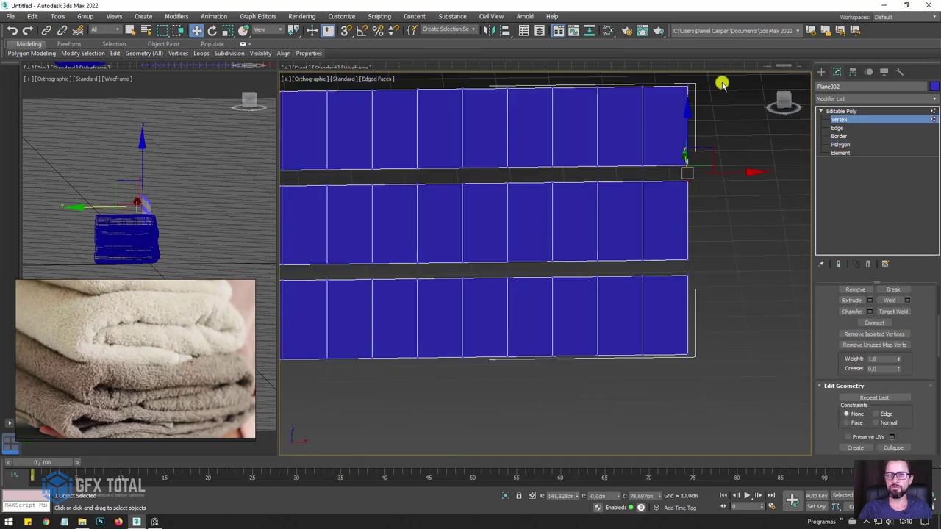
{"action": "left_click_drag", "start_coordinate": [678, 76], "coordinate": [679, 78]}
{"action": "left_click_drag", "start_coordinate": [680, 268], "coordinate": [696, 248], "text": "ctrl"}
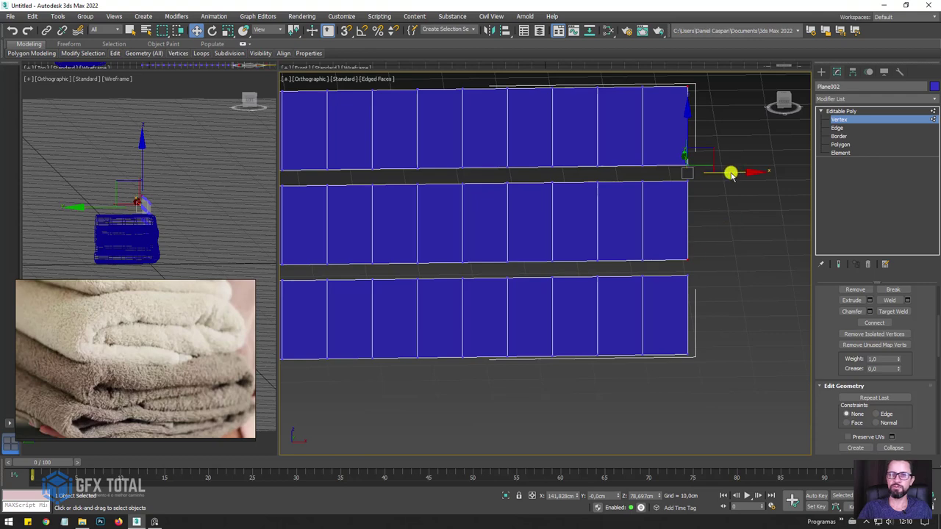
{"action": "left_click_drag", "start_coordinate": [735, 173], "coordinate": [794, 173]}
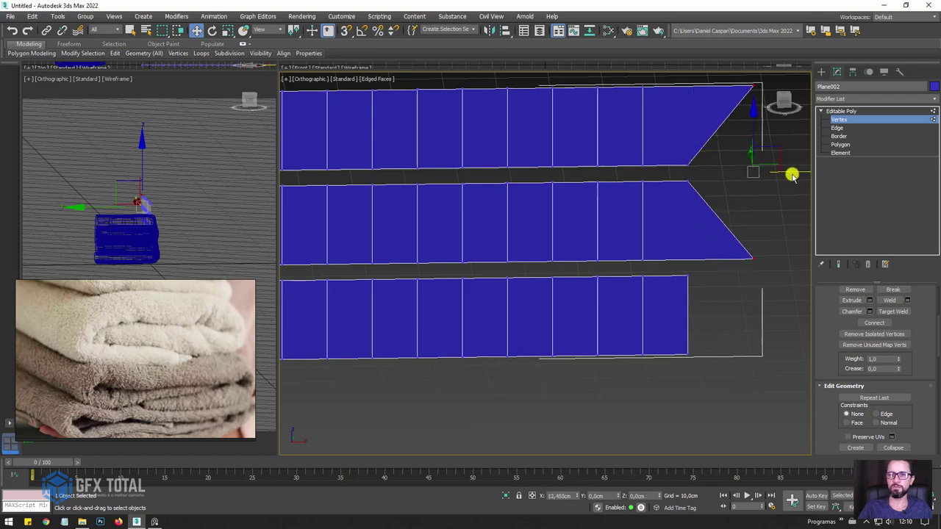
- Bridge the top and middle strips' slanted end edges into a fold
{"action": "left_click", "coordinate": [837, 128]}
{"action": "left_click", "coordinate": [710, 131]}
{"action": "left_click", "coordinate": [707, 203], "text": "ctrl"}
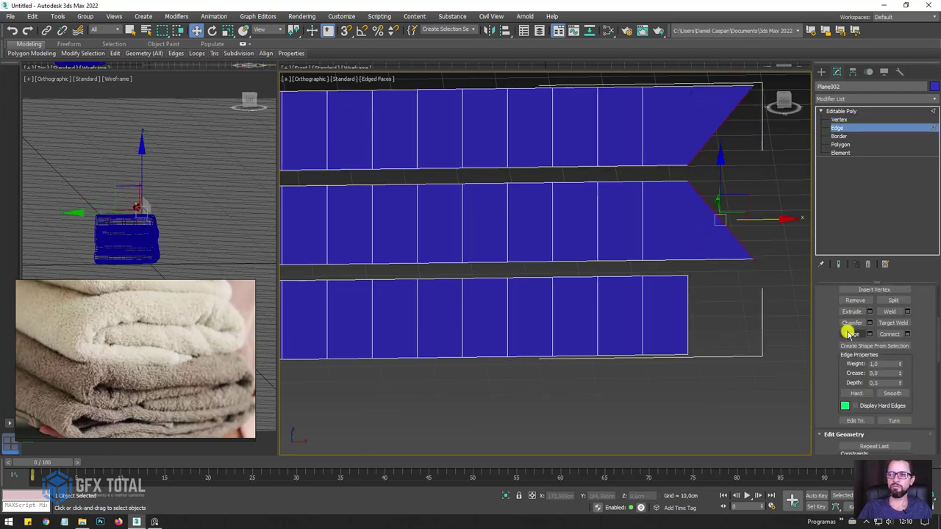
{"action": "left_click", "coordinate": [851, 334]}
{"action": "scroll", "coordinate": [735, 191], "scroll_direction": "up", "scroll_amount": 1}
{"action": "scroll", "coordinate": [752, 181], "scroll_direction": "up", "scroll_amount": 2}
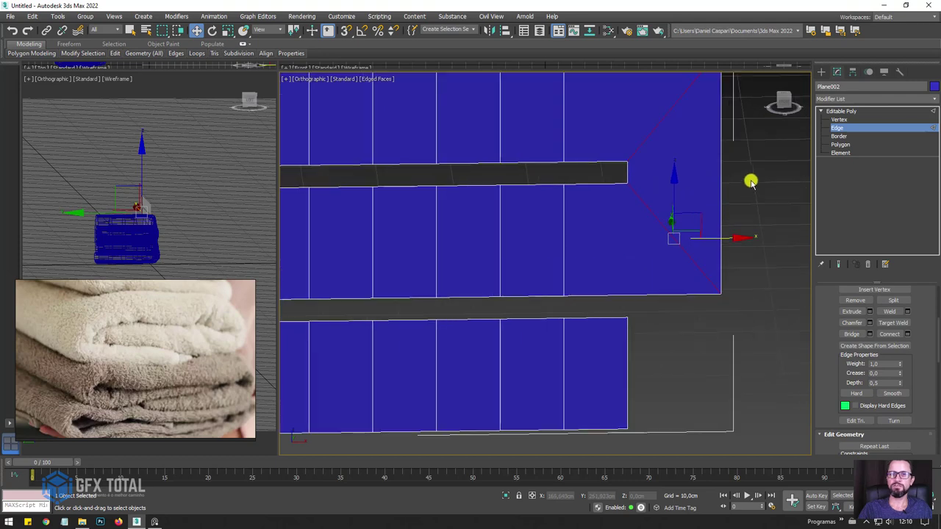
- Connect an edge across the fold and push its tip vertex right into a point
{"action": "left_click", "coordinate": [624, 181]}
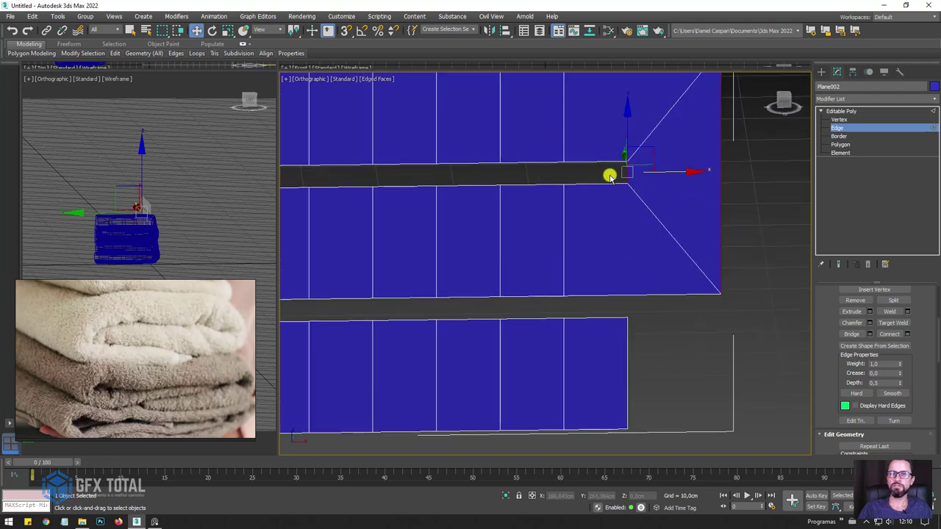
{"action": "left_click", "coordinate": [889, 334]}
{"action": "left_click_drag", "start_coordinate": [706, 169], "coordinate": [728, 169]}
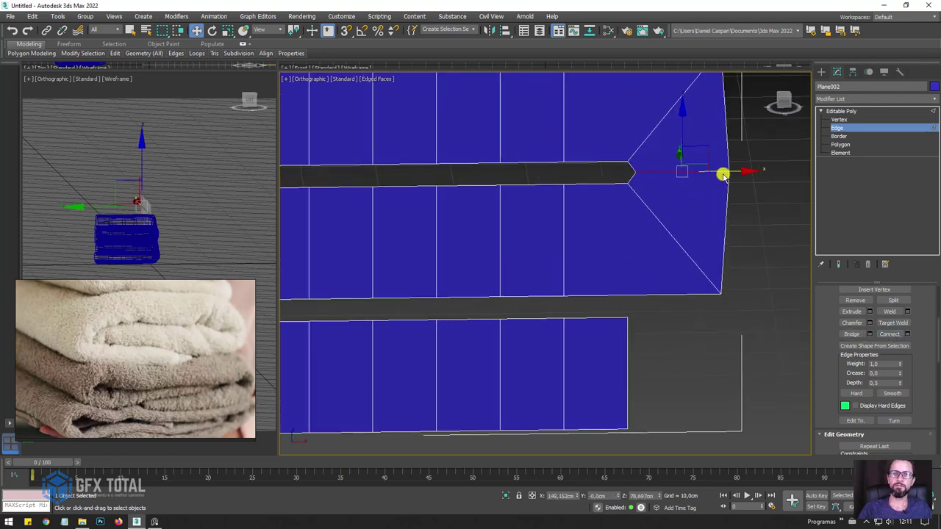
{"action": "scroll", "coordinate": [724, 176], "scroll_direction": "down", "scroll_amount": 2}
{"action": "left_click", "coordinate": [838, 119]}
{"action": "left_click", "coordinate": [727, 172]}
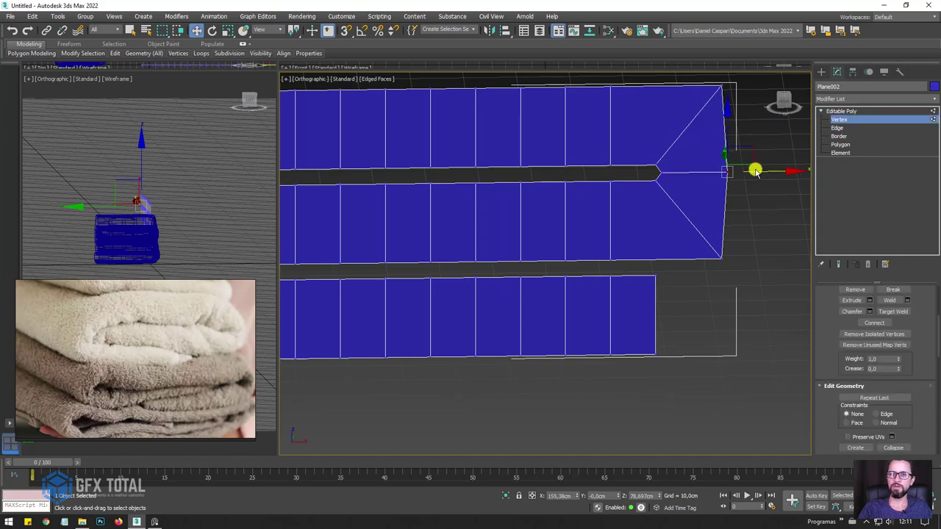
{"action": "left_click_drag", "start_coordinate": [754, 169], "coordinate": [768, 199]}
{"action": "mouse_move", "coordinate": [768, 200]}
{"action": "middle_mouse_down", "text": "alt"}
{"action": "mouse_move", "coordinate": [728, 199]}
{"action": "mouse_move", "coordinate": [665, 151]}
{"action": "middle_mouse_up", "text": "alt"}
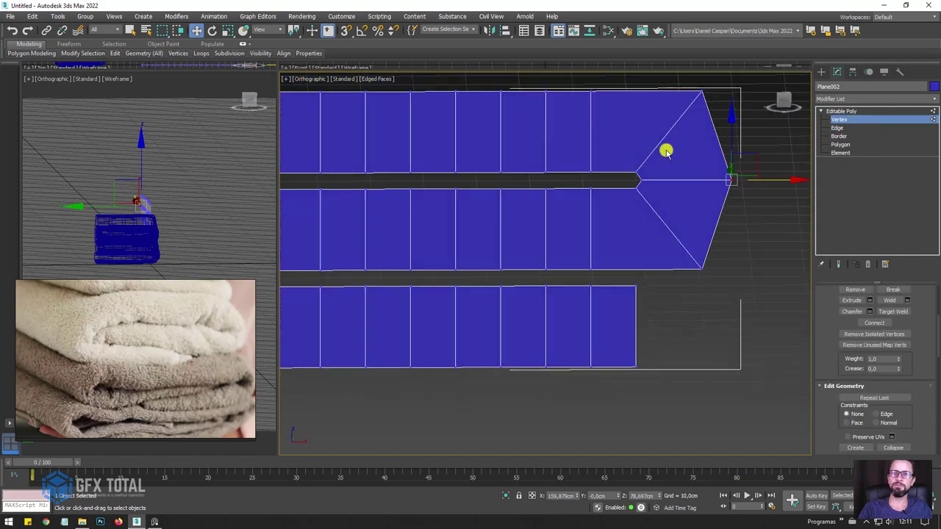
{"action": "mouse_move", "coordinate": [702, 127]}
{"action": "middle_mouse_down", "text": "alt"}
{"action": "mouse_move", "coordinate": [649, 204]}
{"action": "mouse_move", "coordinate": [676, 201]}
{"action": "middle_mouse_up", "text": "alt"}
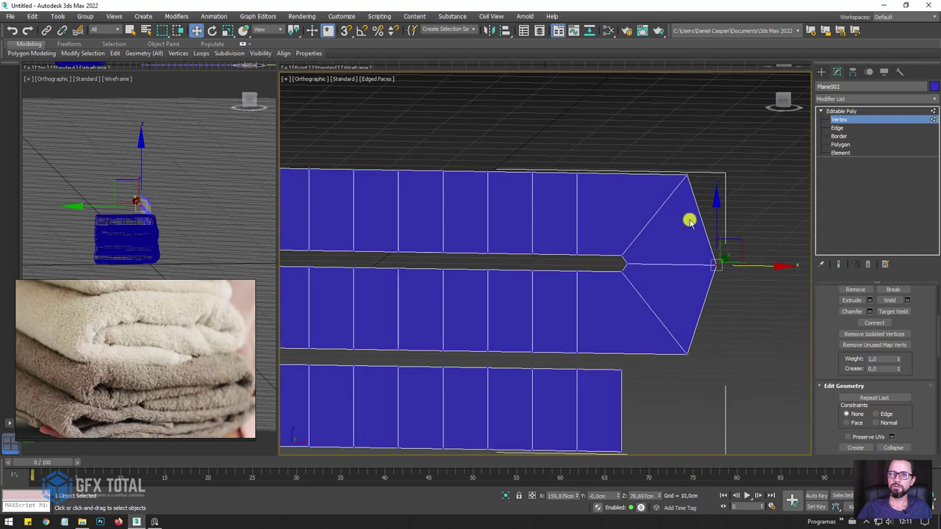
{"action": "left_click", "coordinate": [837, 128]}
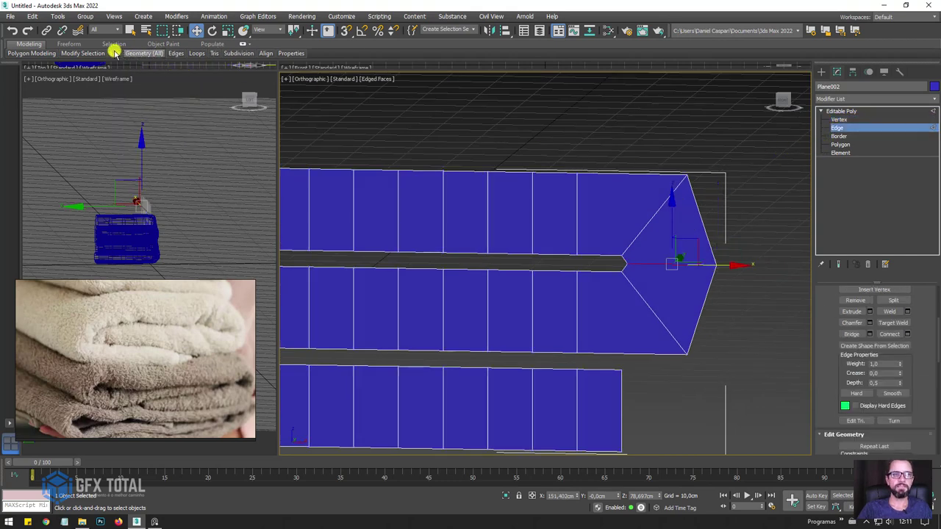
- Move the fold's top and bottom corner vertices left to narrow it
{"action": "left_click", "coordinate": [839, 120]}
{"action": "left_click", "coordinate": [677, 177]}
{"action": "left_click_drag", "start_coordinate": [654, 375], "coordinate": [714, 332], "text": "ctrl"}
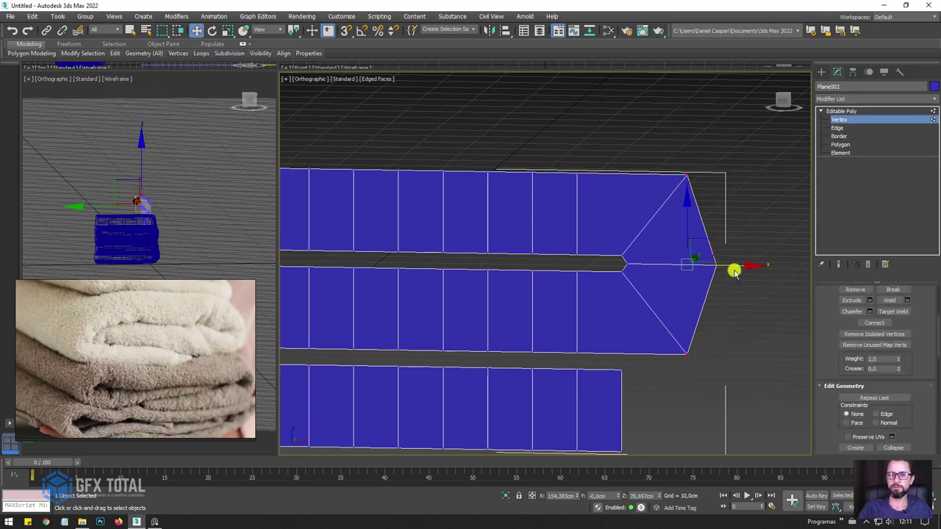
{"action": "left_click_drag", "start_coordinate": [733, 272], "coordinate": [689, 269]}
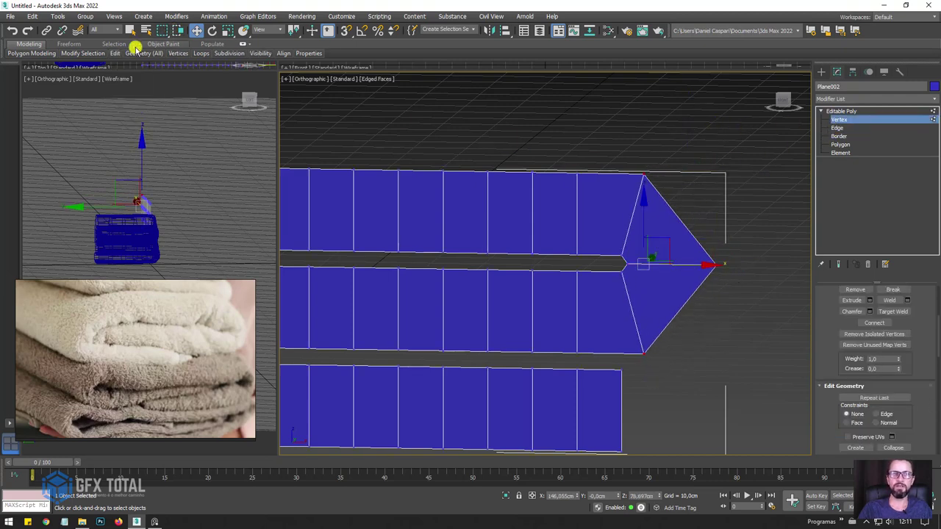
- Add a Swift Loop edge loop through the fold tip
{"action": "left_click", "coordinate": [195, 75]}
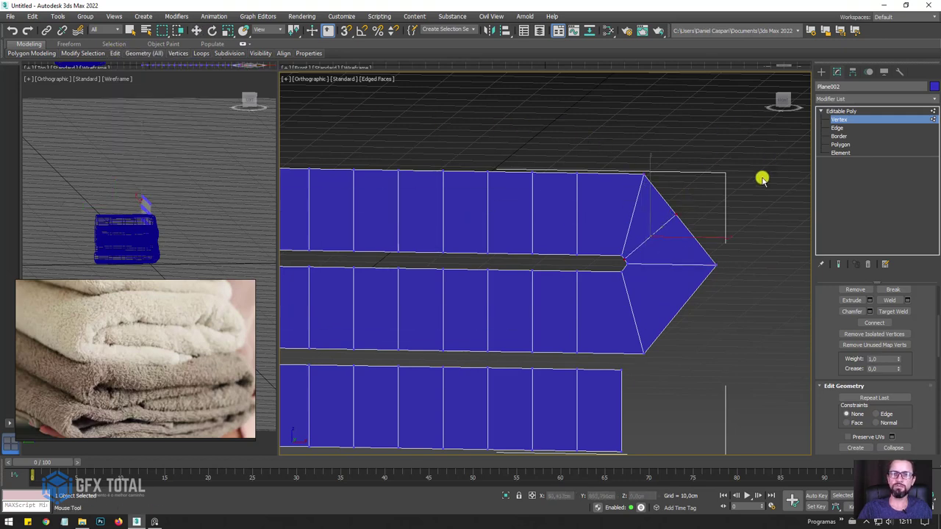
{"action": "left_click", "coordinate": [674, 218]}
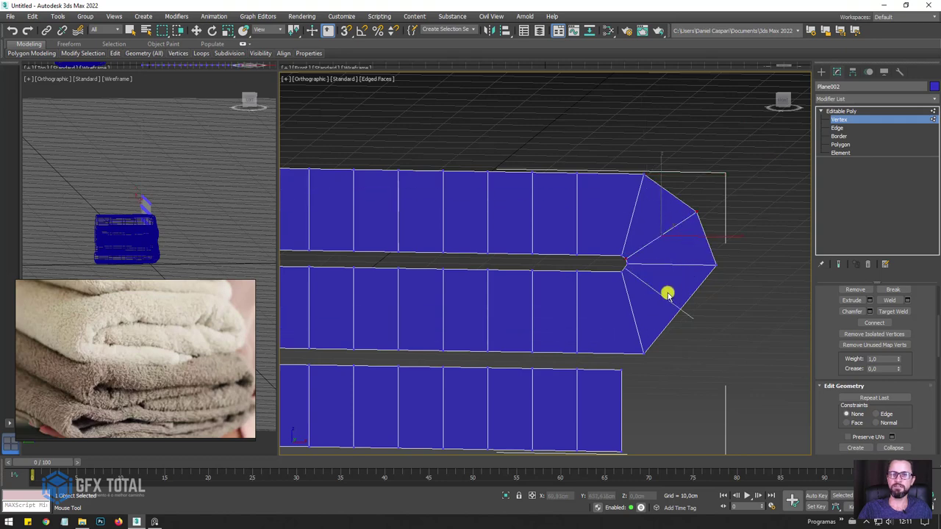
{"action": "scroll", "coordinate": [662, 258], "scroll_direction": "down", "scroll_amount": 2}
{"action": "middle_click_drag", "start_coordinate": [662, 258], "coordinate": [714, 153]}
{"action": "key", "text": "w"}
{"action": "left_click", "coordinate": [711, 141]}
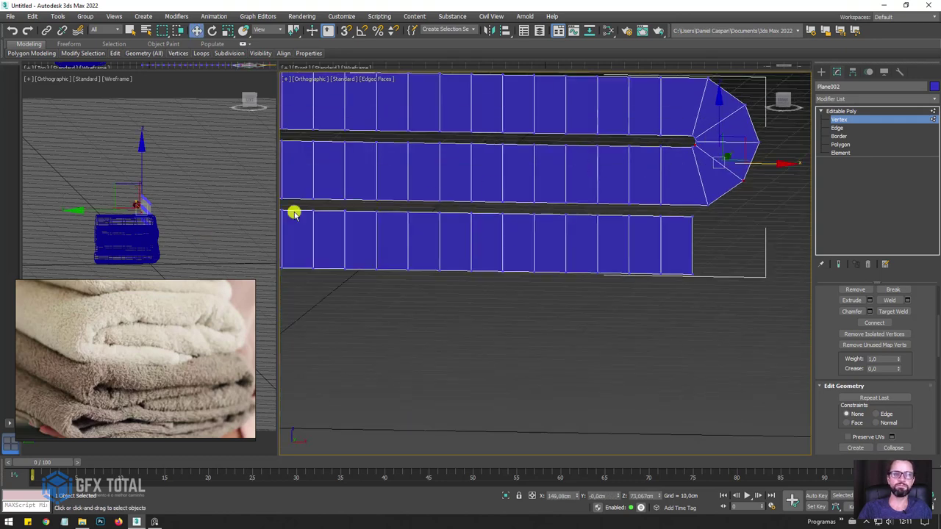
- Clear the vertex selection and compare the fold with the reference photo
{"action": "scroll", "coordinate": [670, 149], "scroll_direction": "down", "scroll_amount": 2}
{"action": "middle_click_drag", "start_coordinate": [126, 227], "coordinate": [153, 200]}
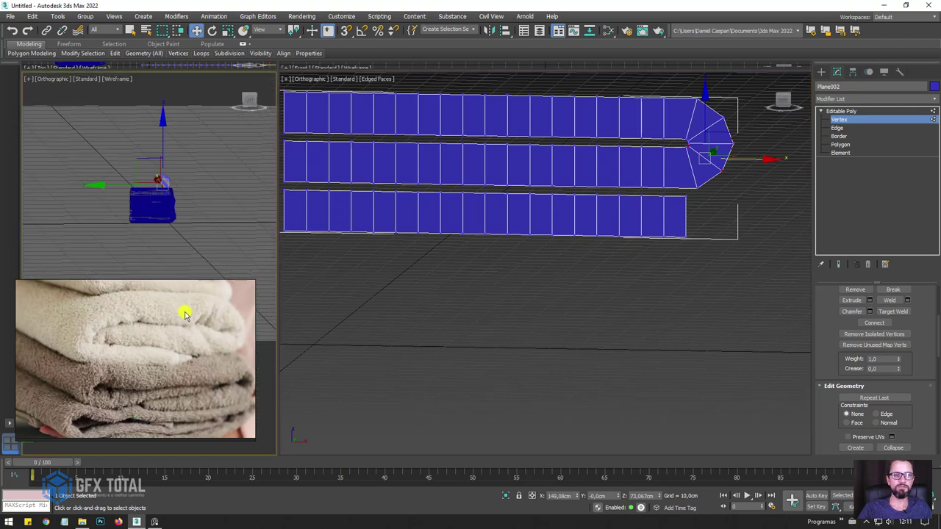
{"action": "scroll", "coordinate": [154, 199], "scroll_direction": "down", "scroll_amount": 1}
{"action": "left_click", "coordinate": [244, 279]}
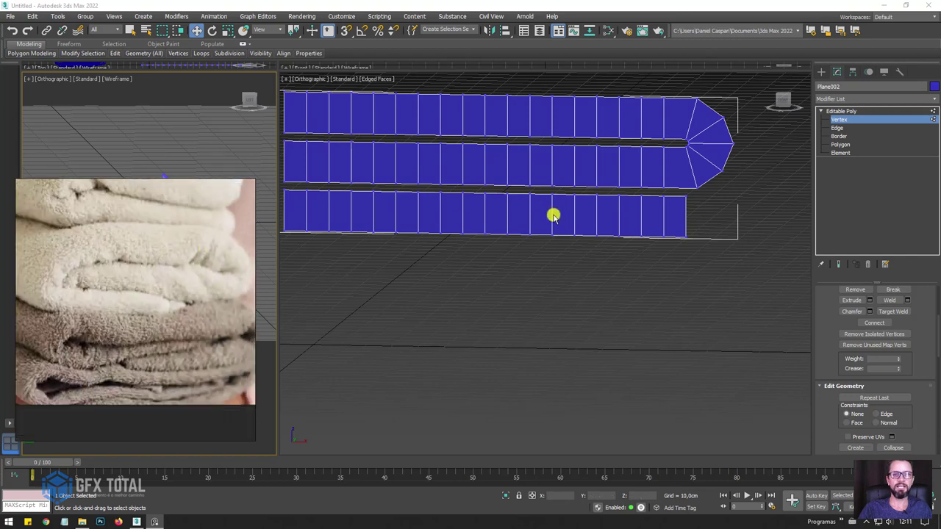
{"action": "scroll", "coordinate": [641, 248], "scroll_direction": "down", "scroll_amount": 2}
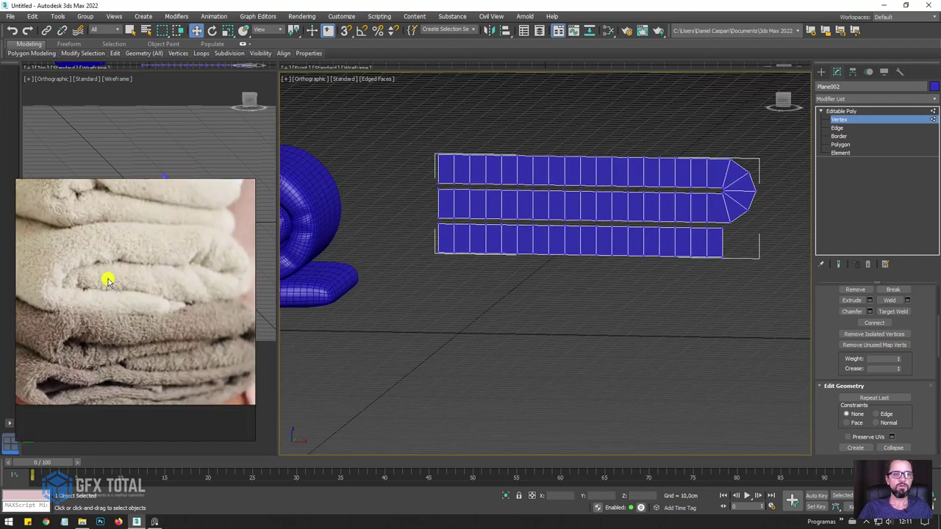
{"action": "left_click_drag", "start_coordinate": [236, 266], "coordinate": [74, 257]}
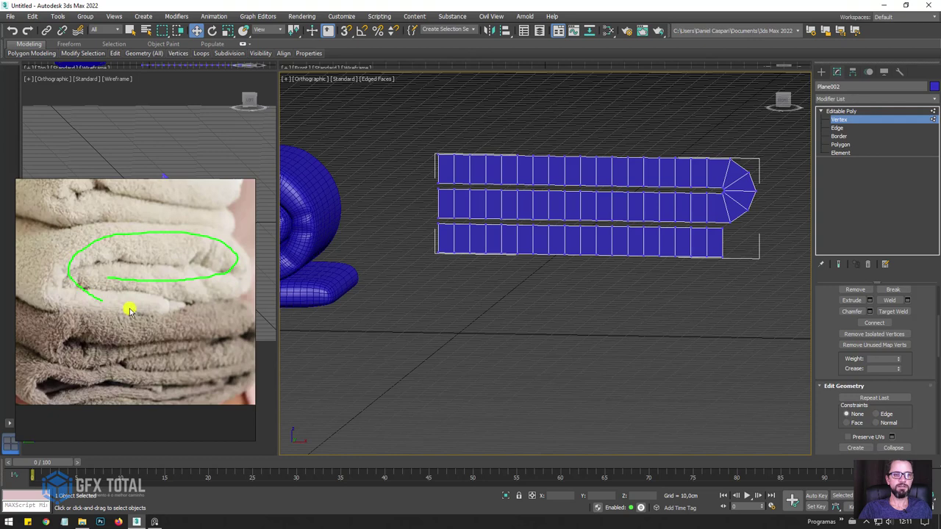
- Delete the middle strip's leftmost column of polygons
{"action": "scroll", "coordinate": [443, 196], "scroll_direction": "up", "scroll_amount": 1}
{"action": "scroll", "coordinate": [443, 195], "scroll_direction": "up", "scroll_amount": 2}
{"action": "mouse_move", "coordinate": [403, 172]}
{"action": "left_mouse_down"}
{"action": "mouse_move", "coordinate": [452, 255]}
{"action": "mouse_move", "coordinate": [485, 261]}
{"action": "left_mouse_up"}
{"action": "key", "text": "Delete"}
{"action": "key", "text": "Delete"}
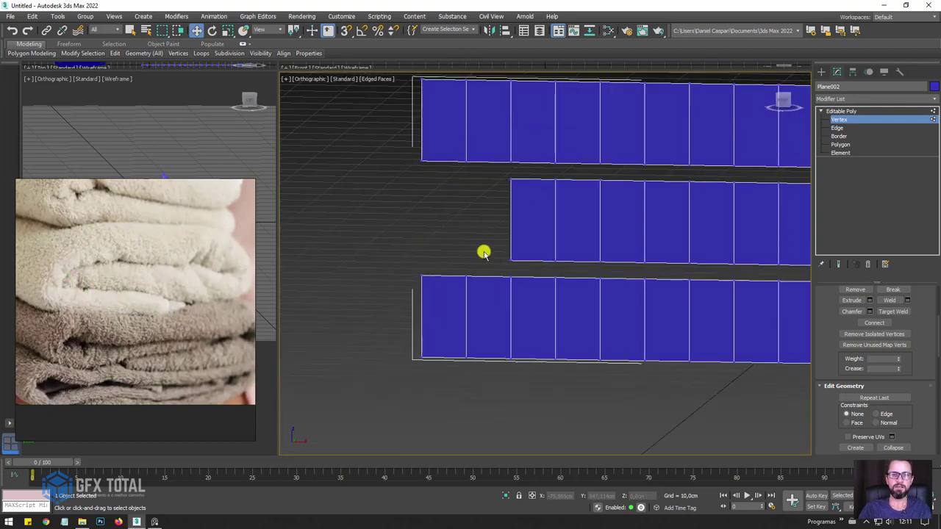
{"action": "scroll", "coordinate": [464, 217], "scroll_direction": "down", "scroll_amount": 1}
{"action": "scroll", "coordinate": [457, 204], "scroll_direction": "down", "scroll_amount": 1}
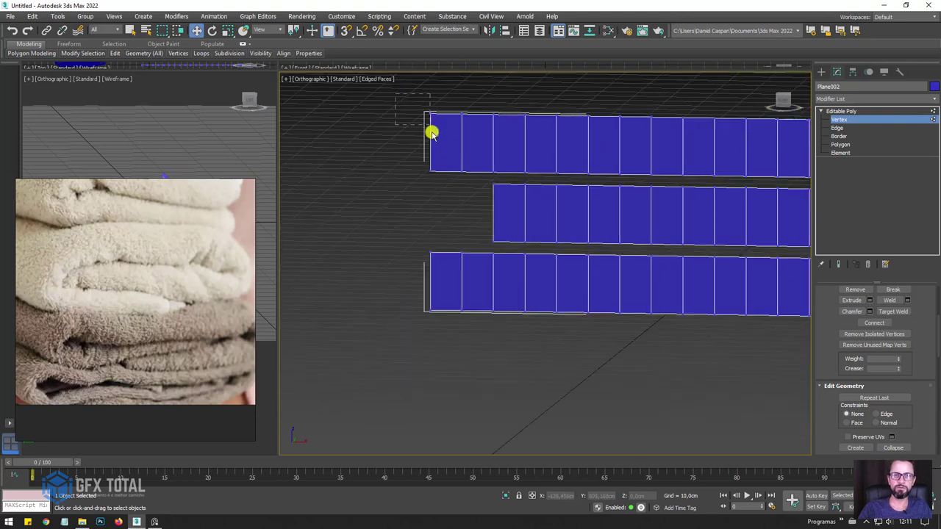
- Slant the outer strips' left ends and bridge their end edges into a fold
{"action": "left_click_drag", "start_coordinate": [432, 134], "coordinate": [433, 135]}
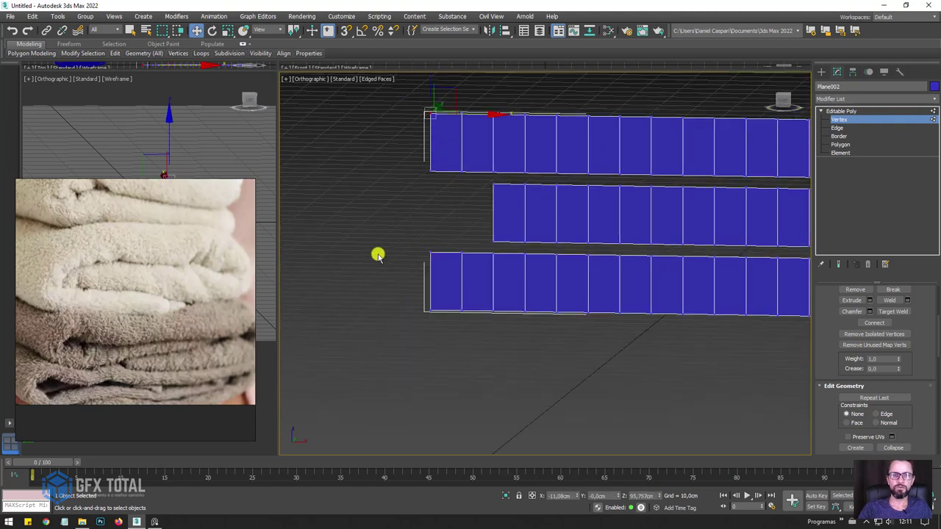
{"action": "left_click_drag", "start_coordinate": [407, 304], "coordinate": [441, 318], "text": "ctrl"}
{"action": "left_click_drag", "start_coordinate": [477, 217], "coordinate": [432, 216]}
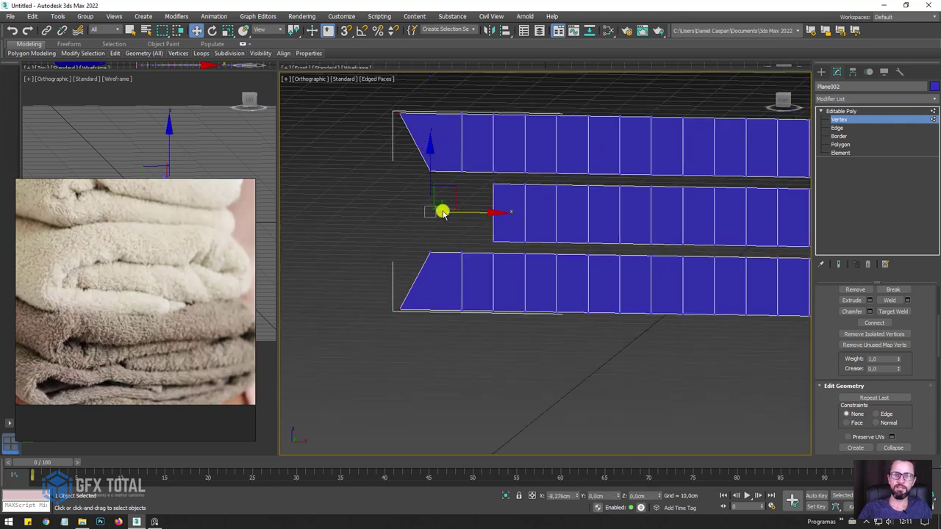
{"action": "left_click", "coordinate": [837, 128]}
{"action": "left_click", "coordinate": [406, 144]}
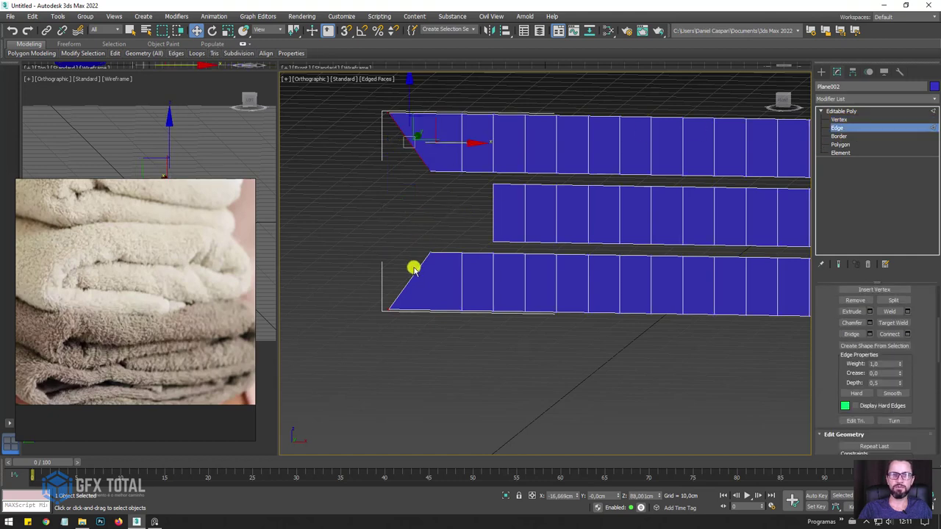
{"action": "left_click", "coordinate": [413, 268], "text": "ctrl"}
{"action": "left_click", "coordinate": [849, 333]}
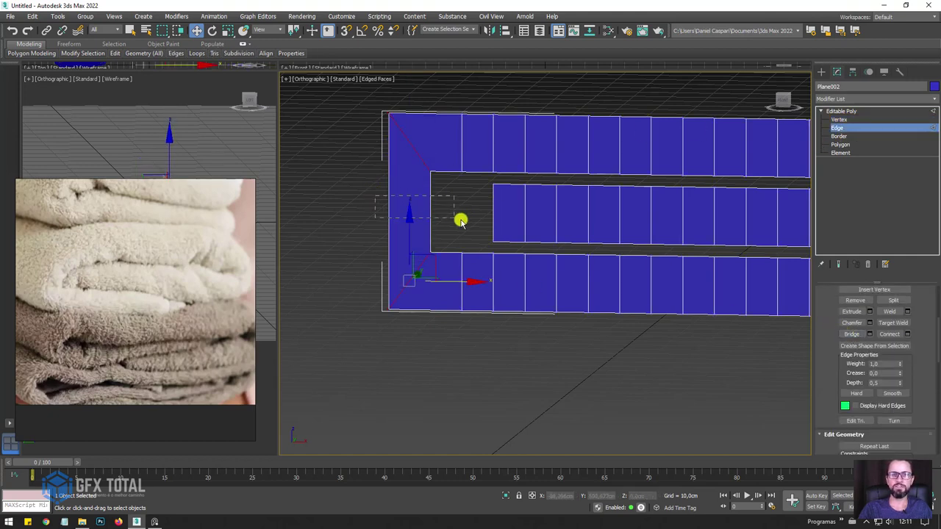
- Connect an edge across the left fold and pull it left to a point
{"action": "left_click", "coordinate": [890, 333]}
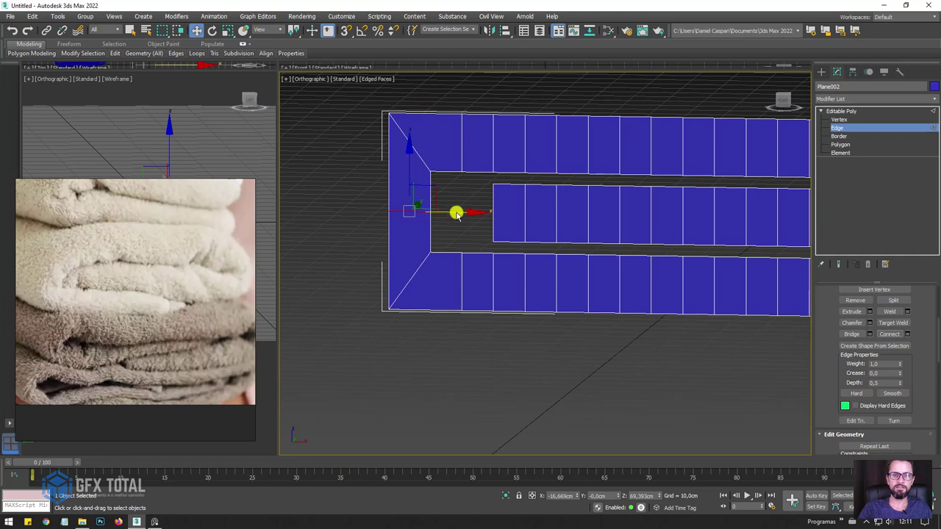
{"action": "left_click_drag", "start_coordinate": [456, 214], "coordinate": [429, 213]}
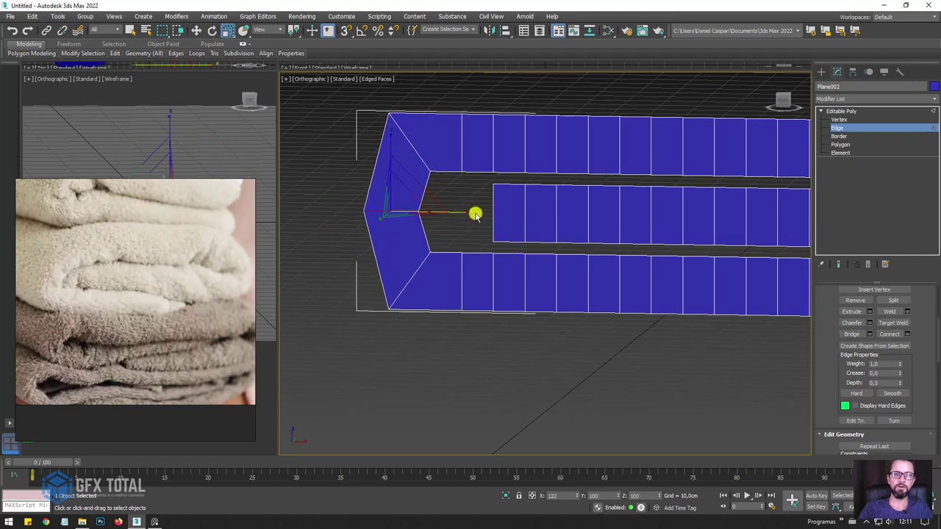
{"action": "scroll", "coordinate": [438, 189], "scroll_direction": "up", "scroll_amount": 2}
{"action": "scroll", "coordinate": [432, 184], "scroll_direction": "down", "scroll_amount": 2}
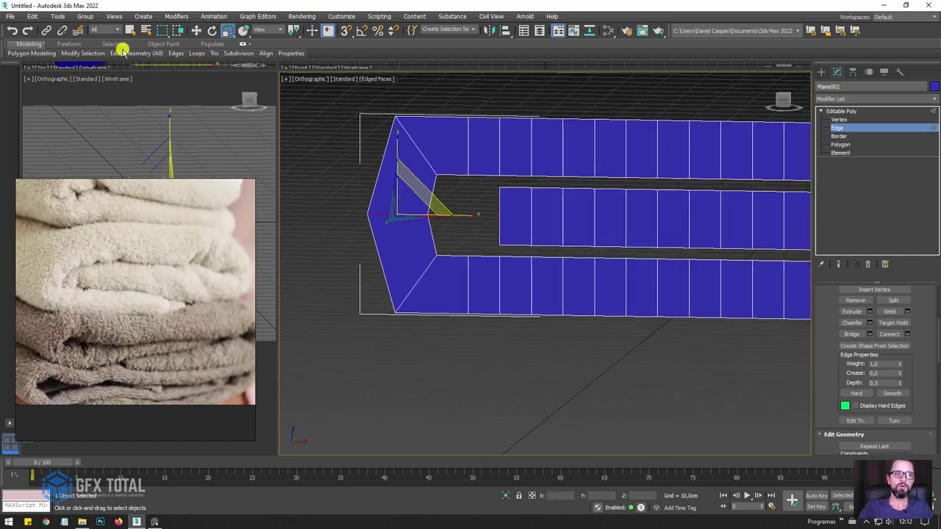
- Shift the left fold's outer and inner edges to round it
{"action": "left_click", "coordinate": [194, 69]}
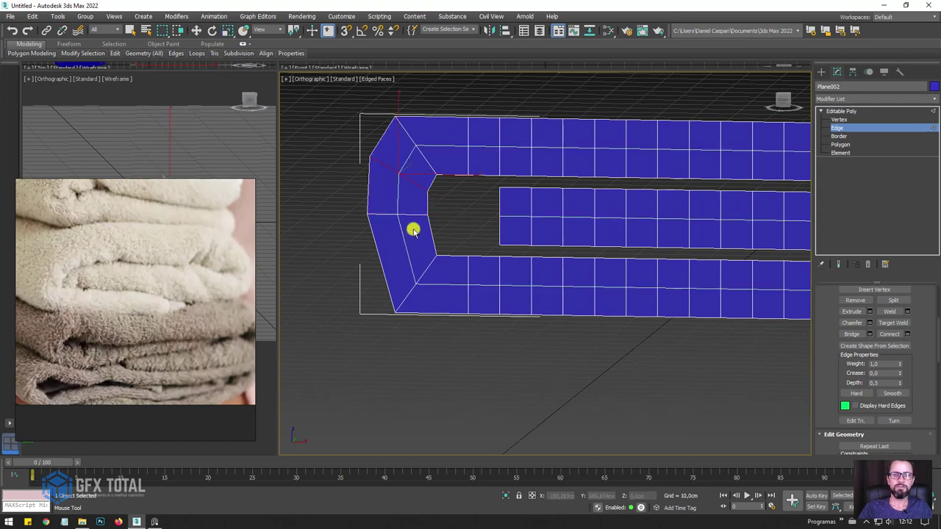
{"action": "left_click", "coordinate": [413, 230]}
{"action": "key", "text": "w"}
{"action": "left_click", "coordinate": [413, 215]}
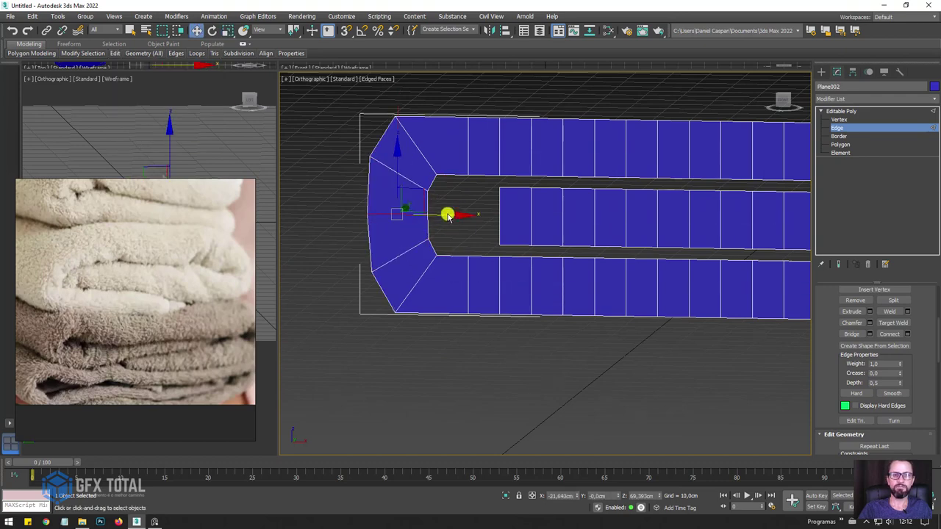
{"action": "left_click_drag", "start_coordinate": [449, 217], "coordinate": [445, 216]}
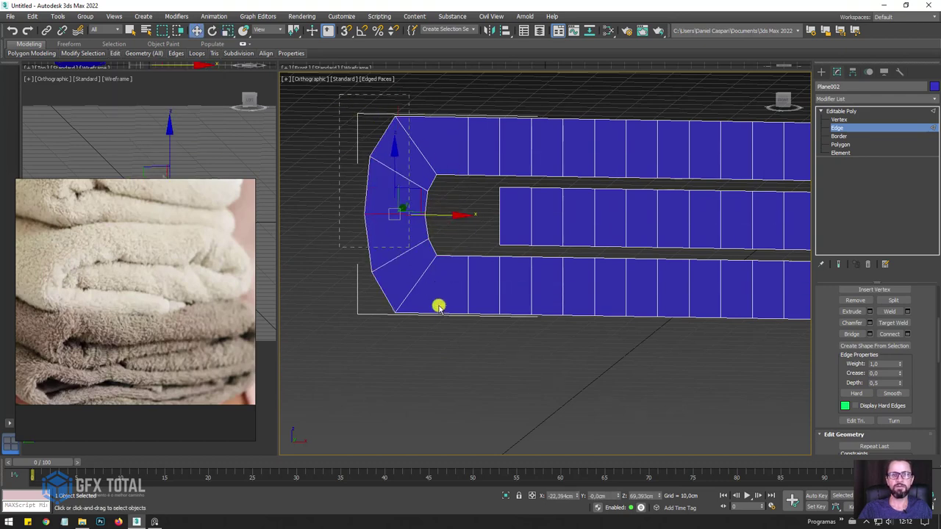
{"action": "left_click_drag", "start_coordinate": [365, 336], "coordinate": [458, 100]}
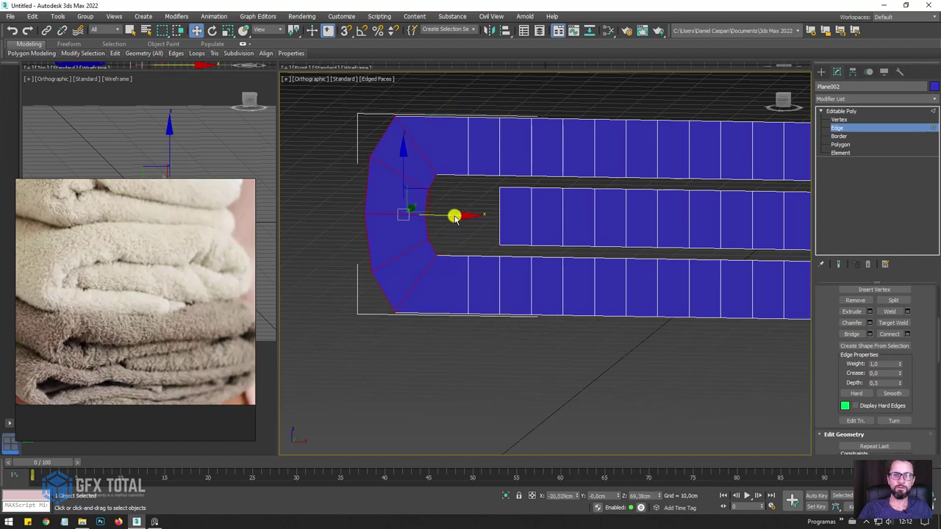
{"action": "left_click_drag", "start_coordinate": [455, 218], "coordinate": [465, 216]}
{"action": "left_click", "coordinate": [499, 222]}
{"action": "left_click_drag", "start_coordinate": [544, 220], "coordinate": [535, 224]}
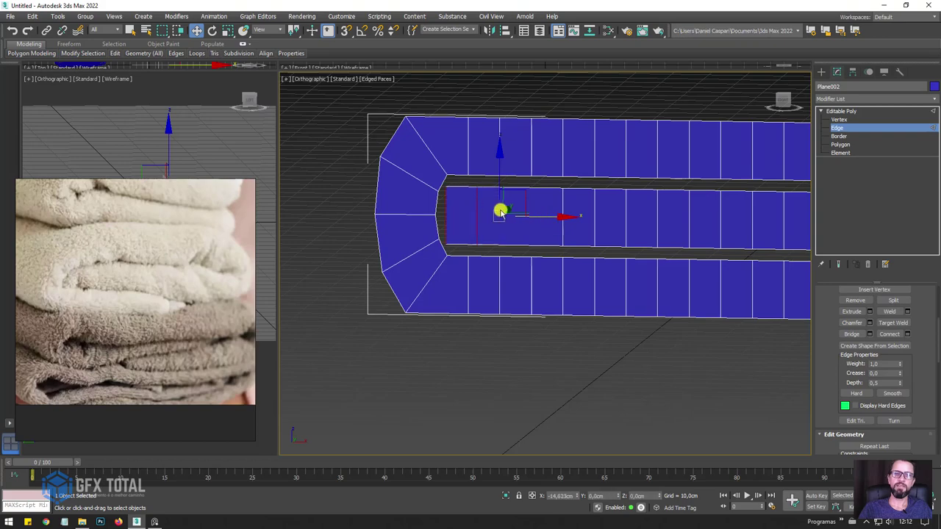
{"action": "scroll", "coordinate": [506, 208], "scroll_direction": "down", "scroll_amount": 4}
{"action": "scroll", "coordinate": [558, 216], "scroll_direction": "down", "scroll_amount": 1}
{"action": "scroll", "coordinate": [618, 228], "scroll_direction": "up", "scroll_amount": 4}
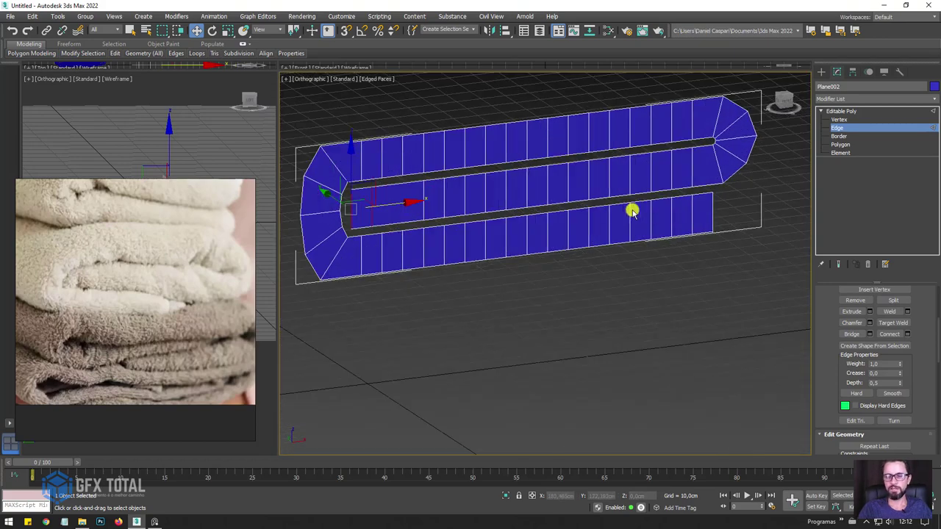
- Extrude the folded strips' open border to give the towel thickness
{"action": "left_click", "coordinate": [859, 138]}
{"action": "left_click", "coordinate": [548, 125]}
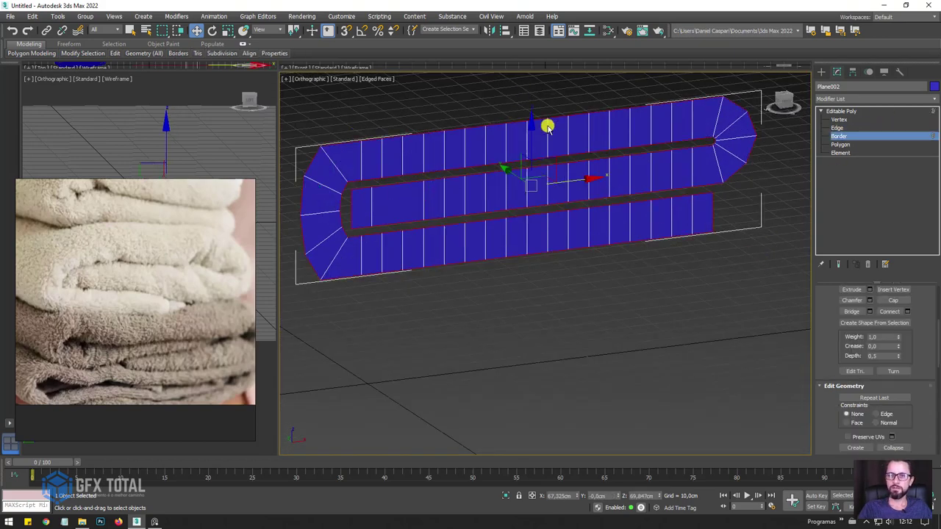
{"action": "scroll", "coordinate": [703, 205], "scroll_direction": "down", "scroll_amount": 2}
{"action": "scroll", "coordinate": [645, 223], "scroll_direction": "down", "scroll_amount": 1}
{"action": "middle_click_drag", "start_coordinate": [645, 222], "coordinate": [607, 185], "text": "alt"}
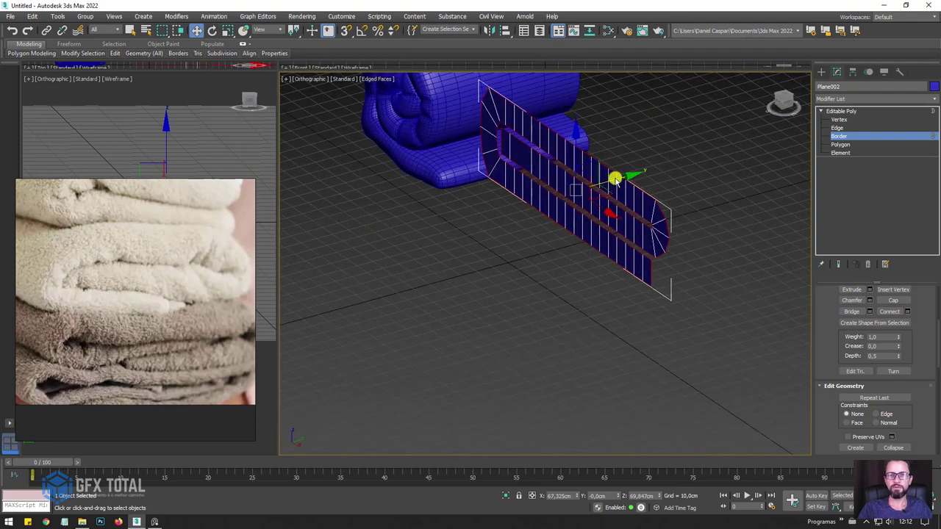
{"action": "left_click_drag", "start_coordinate": [614, 179], "coordinate": [724, 150], "text": "shift"}
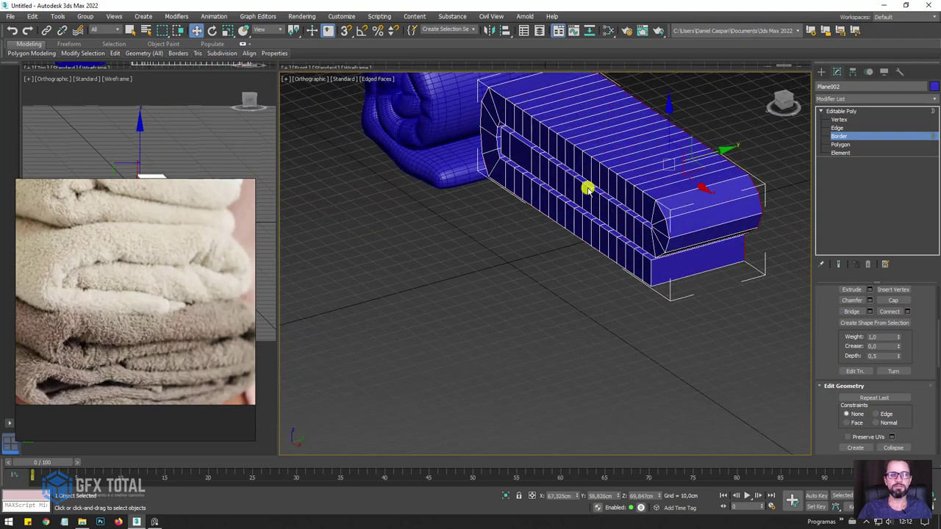
{"action": "mouse_move", "coordinate": [588, 188]}
{"action": "middle_mouse_down", "text": "alt"}
{"action": "mouse_move", "coordinate": [618, 196]}
{"action": "mouse_move", "coordinate": [658, 184]}
{"action": "middle_mouse_up", "text": "alt"}
{"action": "mouse_move", "coordinate": [715, 163]}
{"action": "middle_mouse_down", "text": "alt"}
{"action": "mouse_move", "coordinate": [601, 169]}
{"action": "mouse_move", "coordinate": [768, 151]}
{"action": "mouse_move", "coordinate": [703, 189]}
{"action": "mouse_move", "coordinate": [831, 158]}
{"action": "middle_mouse_up", "text": "alt"}
{"action": "left_click", "coordinate": [621, 172]}
- Raise the folded towel element about 2.245 cm in Z and exit sub-object editing
{"action": "left_click", "coordinate": [833, 152]}
{"action": "left_click", "coordinate": [601, 276]}
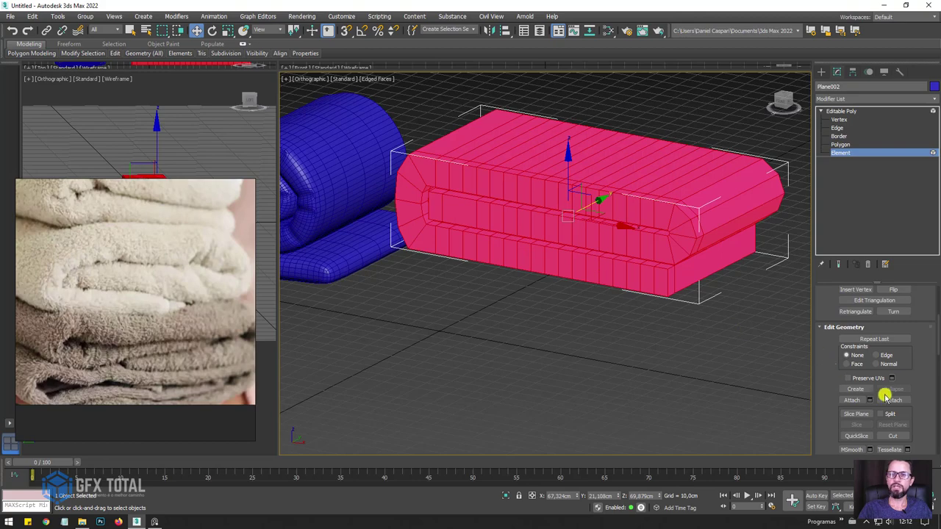
{"action": "scroll", "coordinate": [573, 186], "scroll_direction": "up", "scroll_amount": 2}
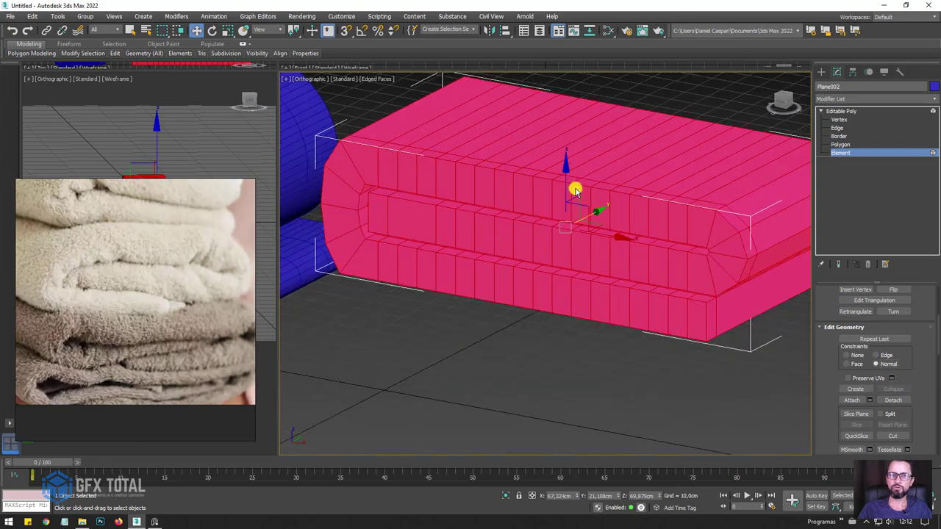
{"action": "scroll", "coordinate": [575, 184], "scroll_direction": "up", "scroll_amount": 2}
{"action": "left_click_drag", "start_coordinate": [563, 193], "coordinate": [573, 186]}
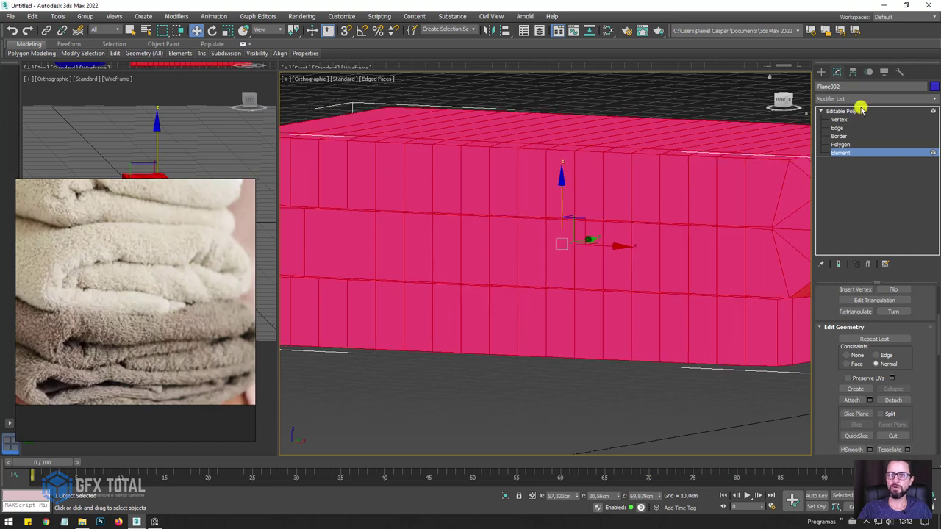
{"action": "left_click", "coordinate": [845, 111]}
{"action": "left_click", "coordinate": [820, 111]}
{"action": "scroll", "coordinate": [649, 166], "scroll_direction": "down", "scroll_amount": 4}
{"action": "scroll", "coordinate": [783, 158], "scroll_direction": "down", "scroll_amount": 1}
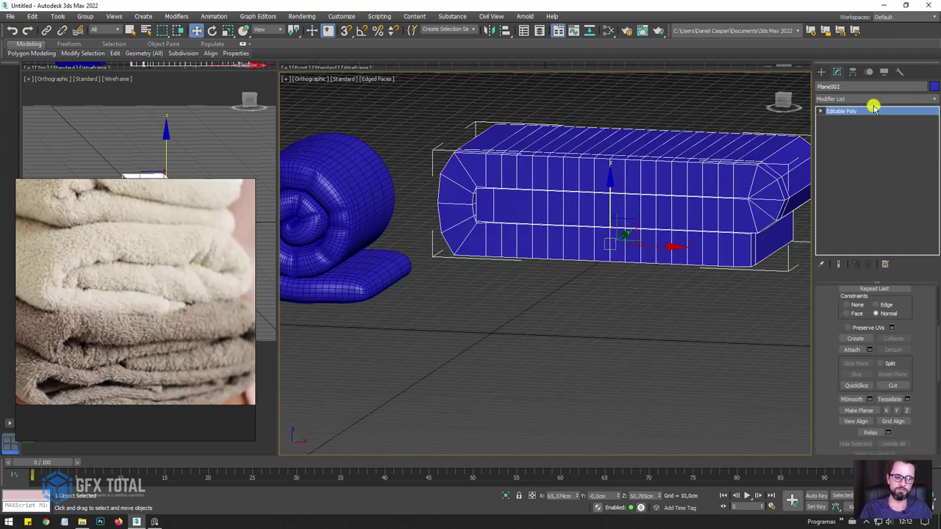
- Add a 1-iteration TurboSmooth to Plane002 with Ctrl+T and switch to Front view
{"action": "key", "text": "ctrl+t"}
{"action": "mouse_move", "coordinate": [495, 200]}
{"action": "middle_mouse_down", "text": "alt"}
{"action": "mouse_move", "coordinate": [537, 191]}
{"action": "mouse_move", "coordinate": [487, 202]}
{"action": "mouse_move", "coordinate": [553, 205]}
{"action": "mouse_move", "coordinate": [523, 217]}
{"action": "middle_mouse_up", "text": "alt"}
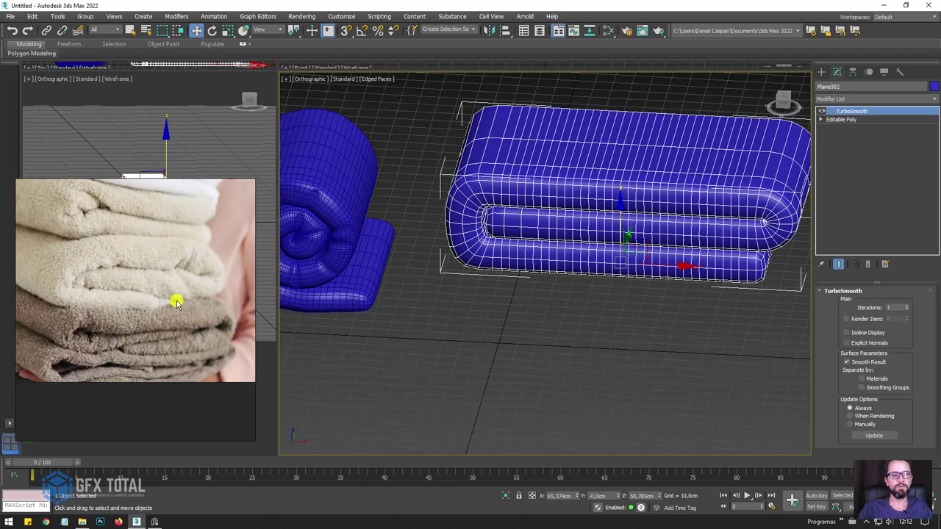
{"action": "middle_click_drag", "start_coordinate": [605, 250], "coordinate": [577, 233], "text": "alt"}
{"action": "key", "text": "f"}
{"action": "scroll", "coordinate": [578, 233], "scroll_direction": "up", "scroll_amount": 1}
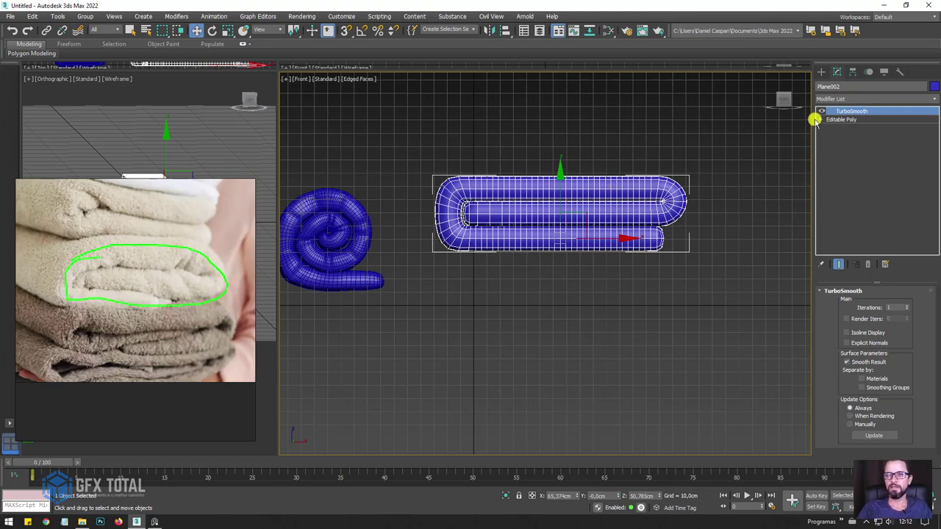
{"action": "middle_click_drag", "start_coordinate": [712, 189], "coordinate": [726, 193]}
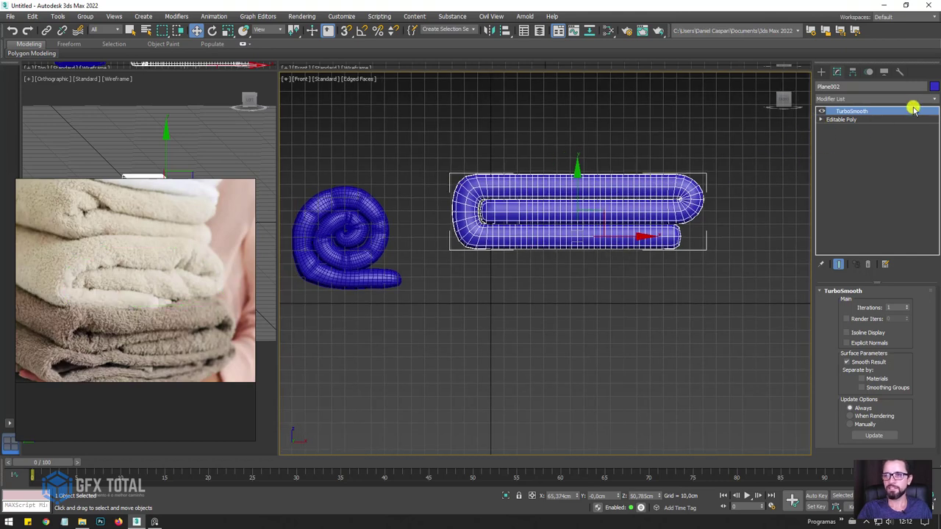
{"action": "left_click", "coordinate": [912, 101]}
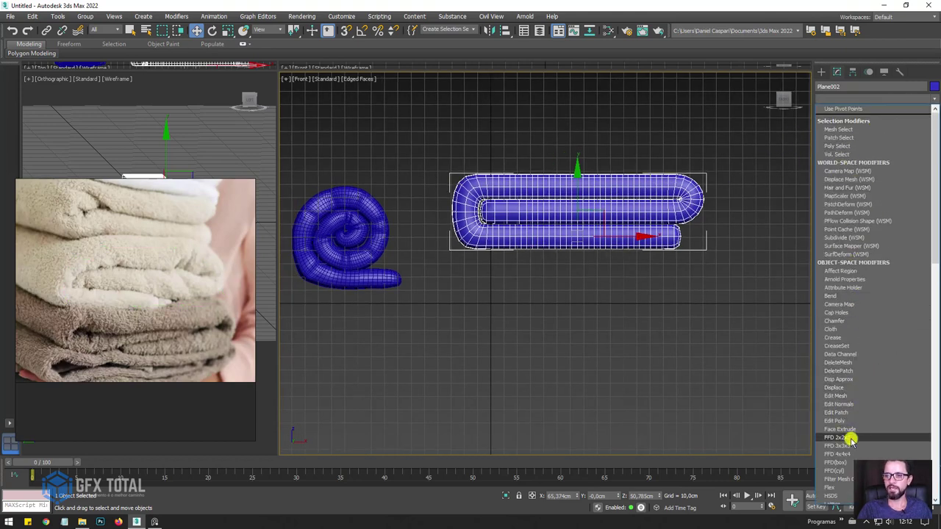
- Add an FFD 3x3x3 to Plane002 and lower its top corner and centre control points to dome the top
{"action": "left_click", "coordinate": [839, 446]}
{"action": "left_click", "coordinate": [830, 111]}
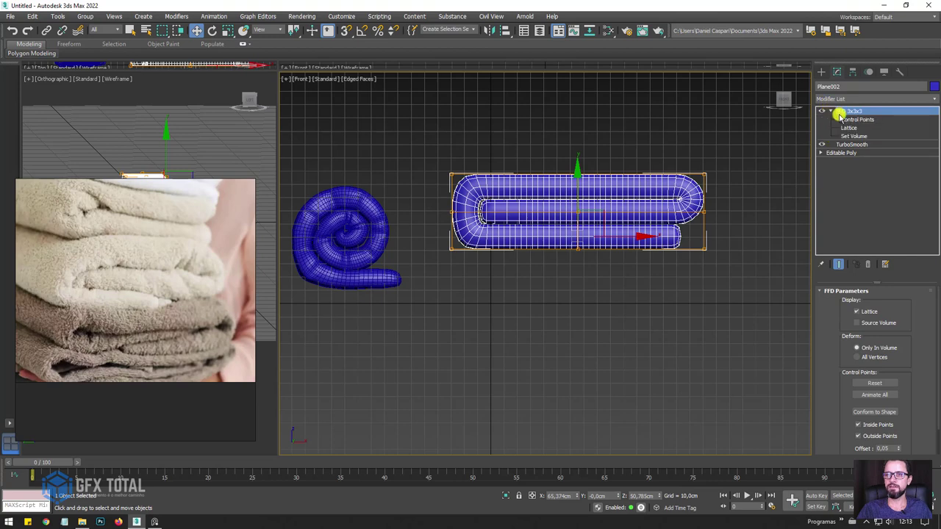
{"action": "left_click", "coordinate": [852, 119]}
{"action": "left_click_drag", "start_coordinate": [475, 153], "coordinate": [432, 188], "text": "ctrl"}
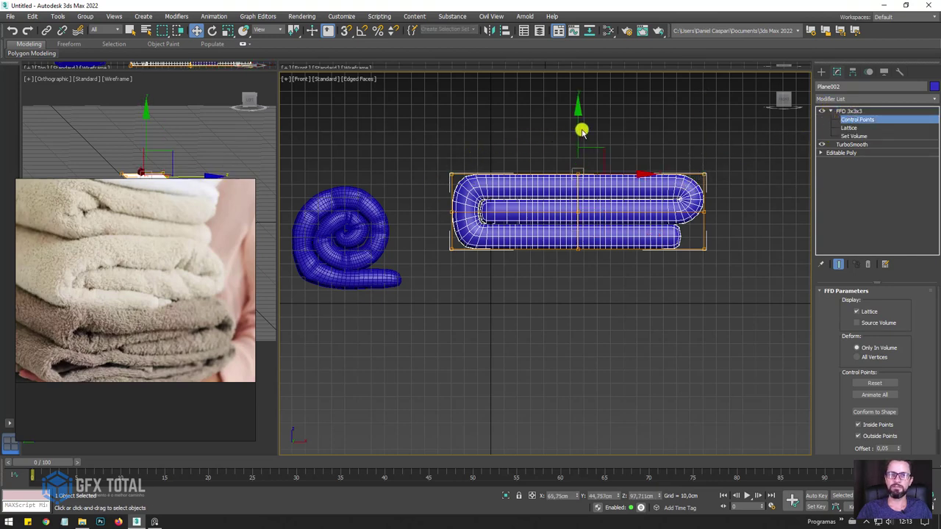
{"action": "left_click_drag", "start_coordinate": [581, 128], "coordinate": [579, 155]}
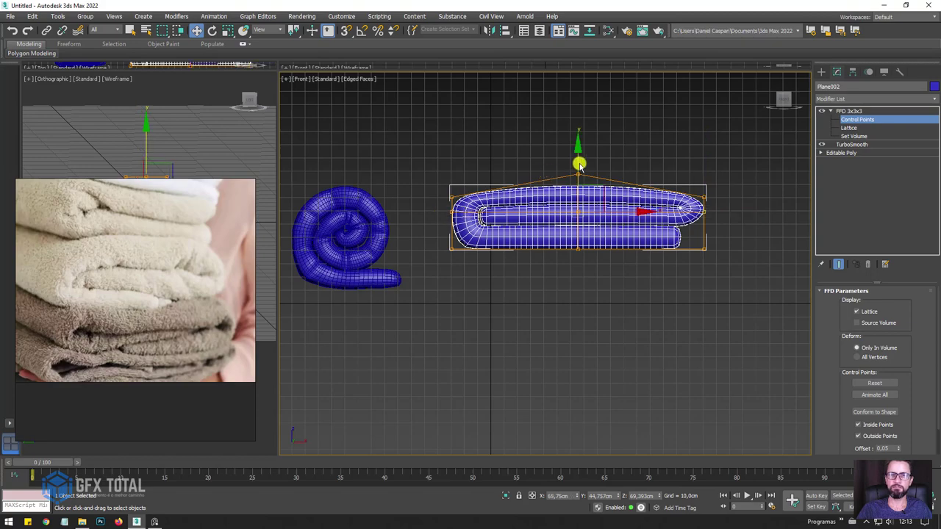
{"action": "left_click_drag", "start_coordinate": [580, 165], "coordinate": [581, 196]}
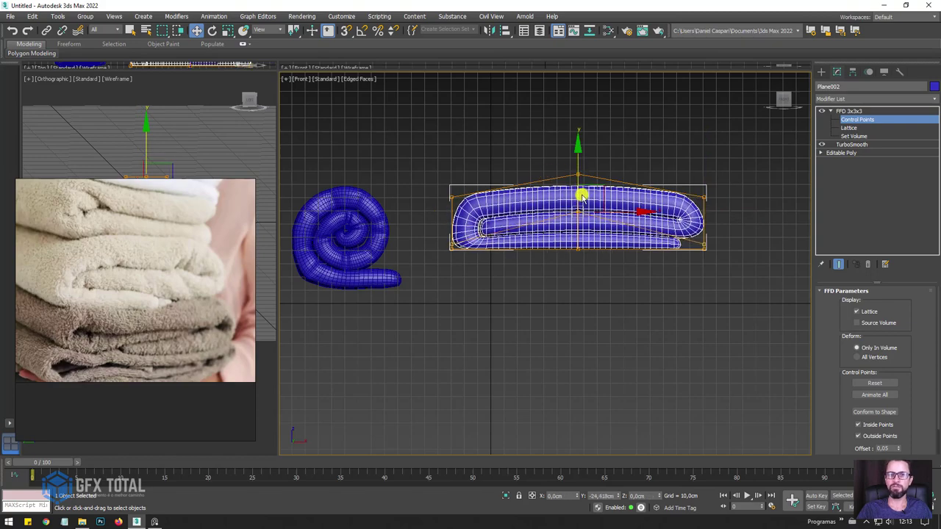
{"action": "scroll", "coordinate": [456, 219], "scroll_direction": "up", "scroll_amount": 2}
{"action": "mouse_move", "coordinate": [755, 220]}
{"action": "middle_mouse_down", "text": "alt"}
{"action": "mouse_move", "coordinate": [655, 212]}
{"action": "mouse_move", "coordinate": [667, 218]}
{"action": "middle_mouse_up", "text": "alt"}
{"action": "left_click", "coordinate": [847, 111]}
{"action": "left_click", "coordinate": [830, 111]}
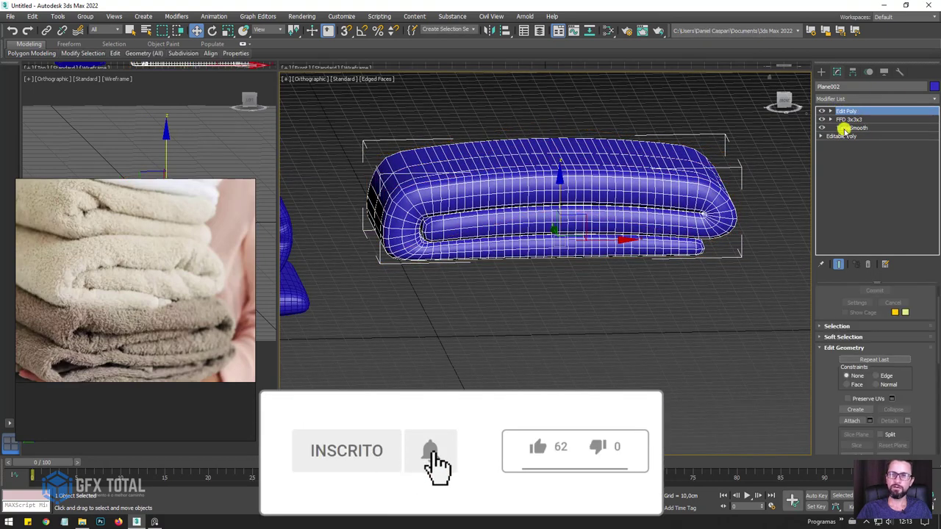
- In the Edit Poly modifier, select the edges along the towel's inner fold at edge level
{"action": "left_click", "coordinate": [830, 111]}
{"action": "left_click", "coordinate": [845, 128]}
{"action": "scroll", "coordinate": [397, 221], "scroll_direction": "up", "scroll_amount": 3}
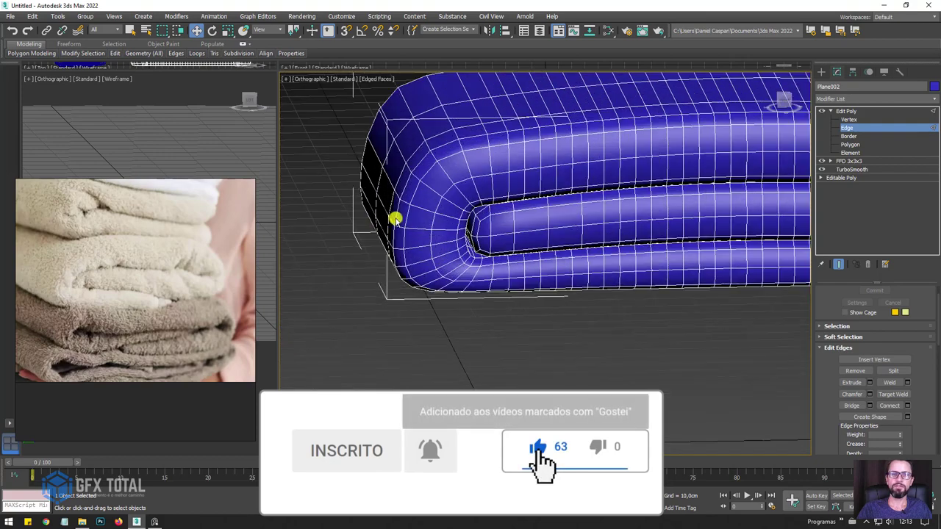
{"action": "scroll", "coordinate": [478, 217], "scroll_direction": "up", "scroll_amount": 2}
{"action": "scroll", "coordinate": [479, 217], "scroll_direction": "up", "scroll_amount": 1}
{"action": "left_click", "coordinate": [462, 195]}
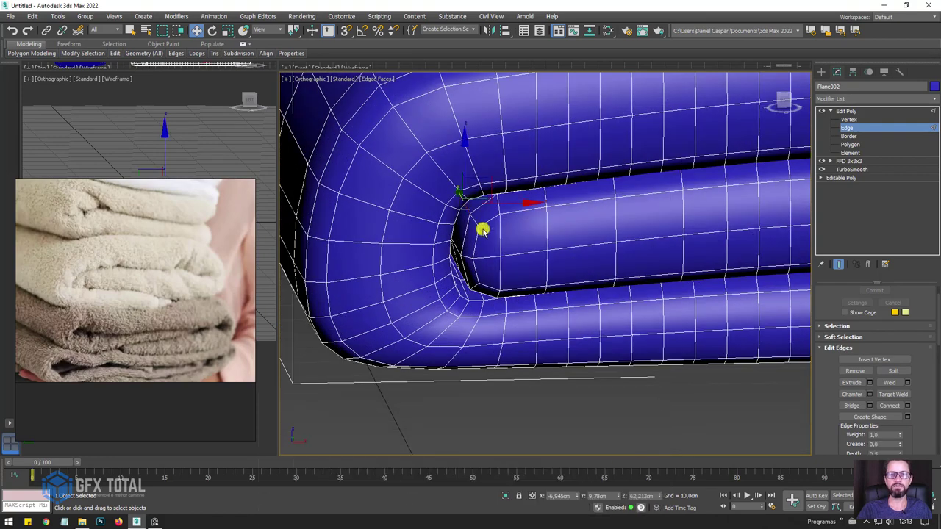
{"action": "middle_click_drag", "start_coordinate": [483, 227], "coordinate": [457, 208], "text": "alt"}
{"action": "middle_click_drag", "start_coordinate": [447, 175], "coordinate": [444, 277], "text": "alt"}
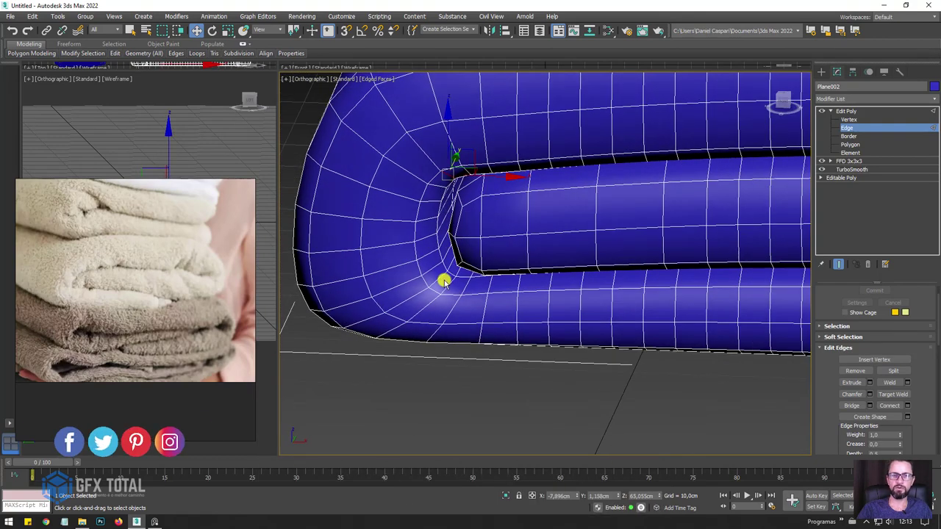
{"action": "scroll", "coordinate": [508, 273], "scroll_direction": "down", "scroll_amount": 5}
{"action": "scroll", "coordinate": [466, 272], "scroll_direction": "up", "scroll_amount": 3}
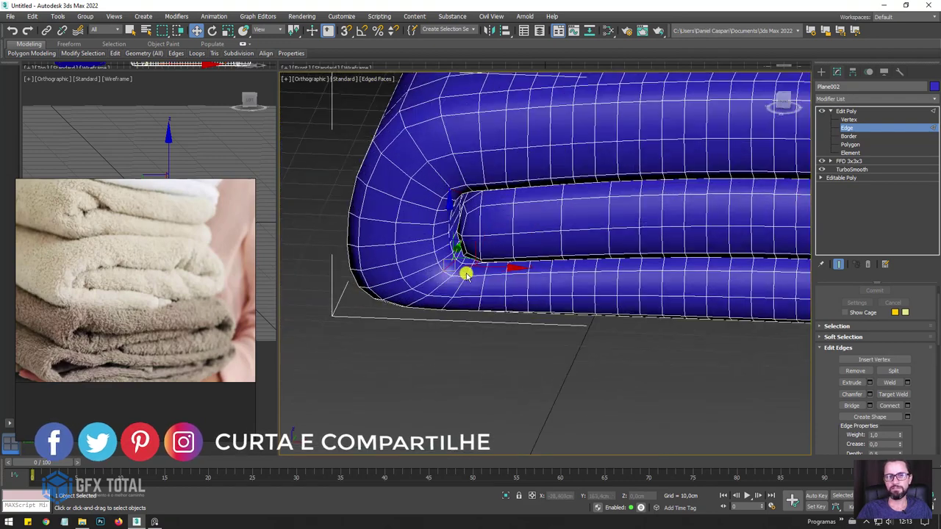
{"action": "scroll", "coordinate": [470, 270], "scroll_direction": "up", "scroll_amount": 3}
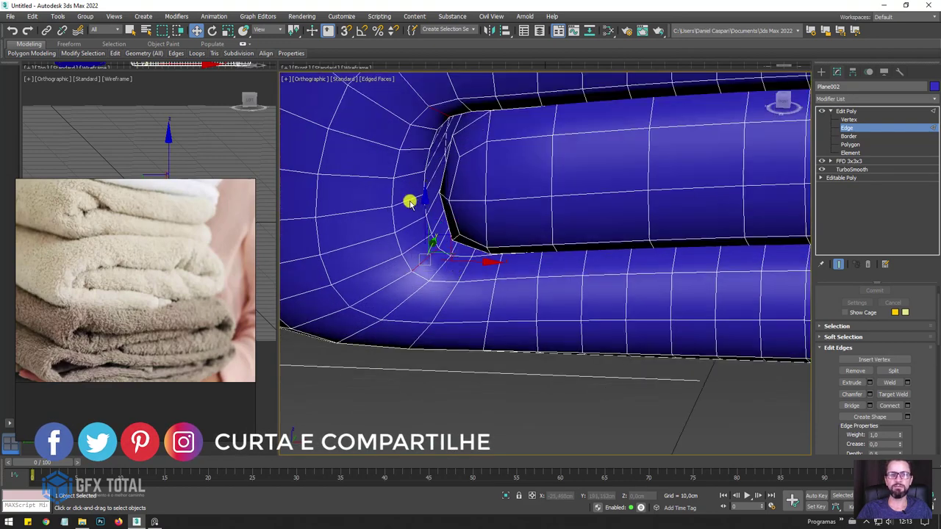
{"action": "scroll", "coordinate": [414, 202], "scroll_direction": "down", "scroll_amount": 3}
{"action": "mouse_move", "coordinate": [635, 214]}
{"action": "middle_mouse_down", "text": "alt"}
{"action": "mouse_move", "coordinate": [449, 208]}
{"action": "mouse_move", "coordinate": [610, 160]}
{"action": "mouse_move", "coordinate": [616, 180]}
{"action": "mouse_move", "coordinate": [705, 223]}
{"action": "mouse_move", "coordinate": [665, 217]}
{"action": "middle_mouse_up", "text": "alt"}
{"action": "scroll", "coordinate": [610, 182], "scroll_direction": "up", "scroll_amount": 2}
{"action": "scroll", "coordinate": [601, 184], "scroll_direction": "down", "scroll_amount": 2}
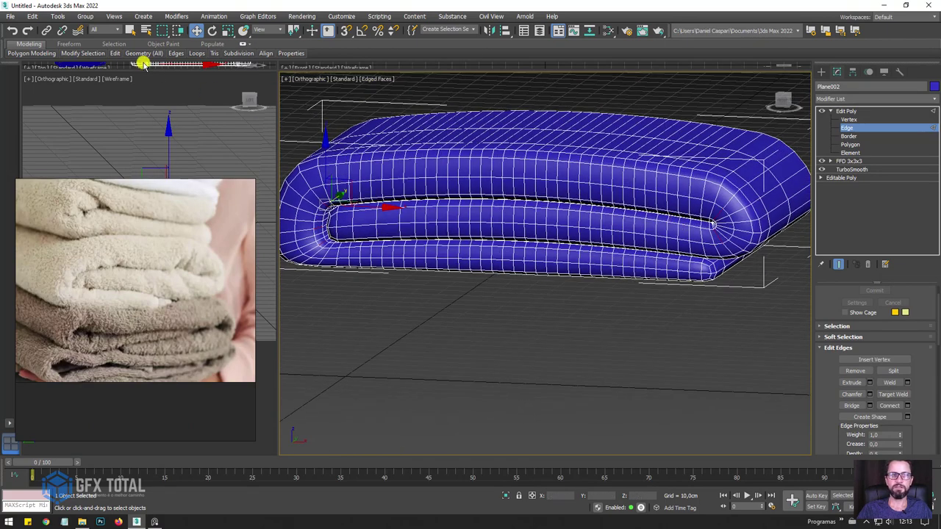
{"action": "scroll", "coordinate": [693, 246], "scroll_direction": "up", "scroll_amount": 2}
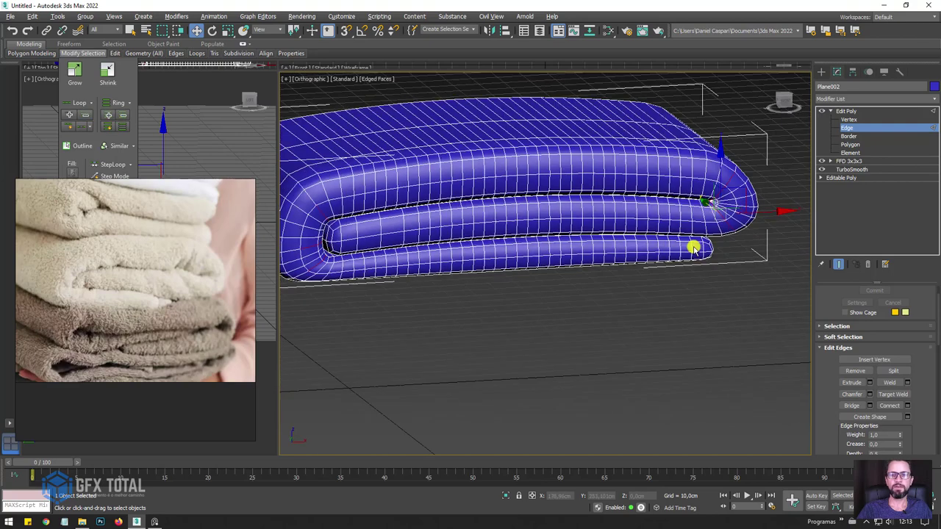
{"action": "middle_click_drag", "start_coordinate": [693, 246], "coordinate": [710, 276], "text": "alt"}
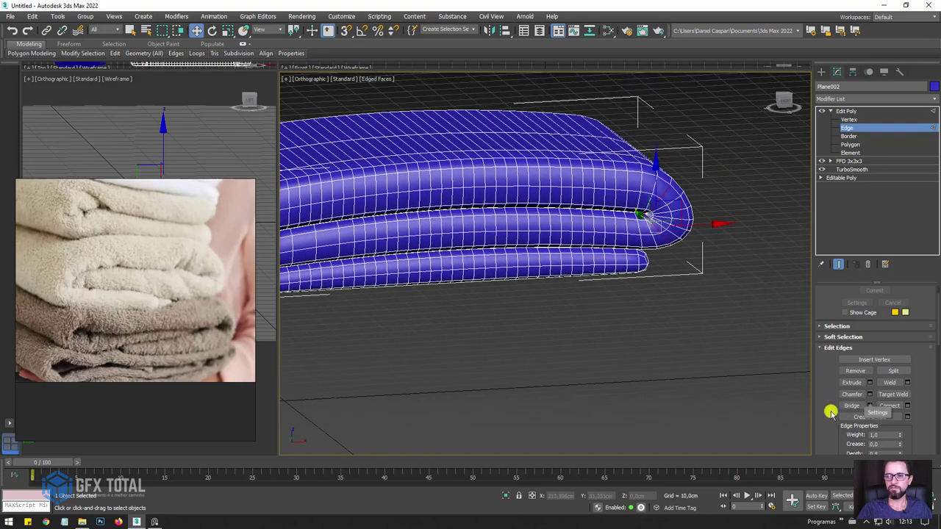
{"action": "scroll", "coordinate": [833, 305], "scroll_direction": "down", "scroll_amount": 2}
- Extrude the selected fold edges with height -2.546 cm and width 1.098 cm
{"action": "left_click", "coordinate": [869, 329]}
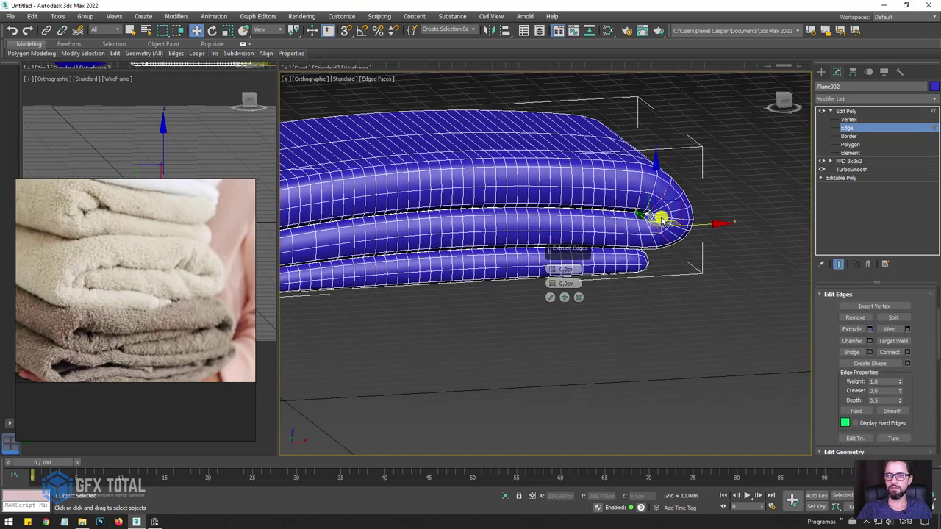
{"action": "scroll", "coordinate": [616, 254], "scroll_direction": "up", "scroll_amount": 3}
{"action": "left_click_drag", "start_coordinate": [551, 289], "coordinate": [552, 280]}
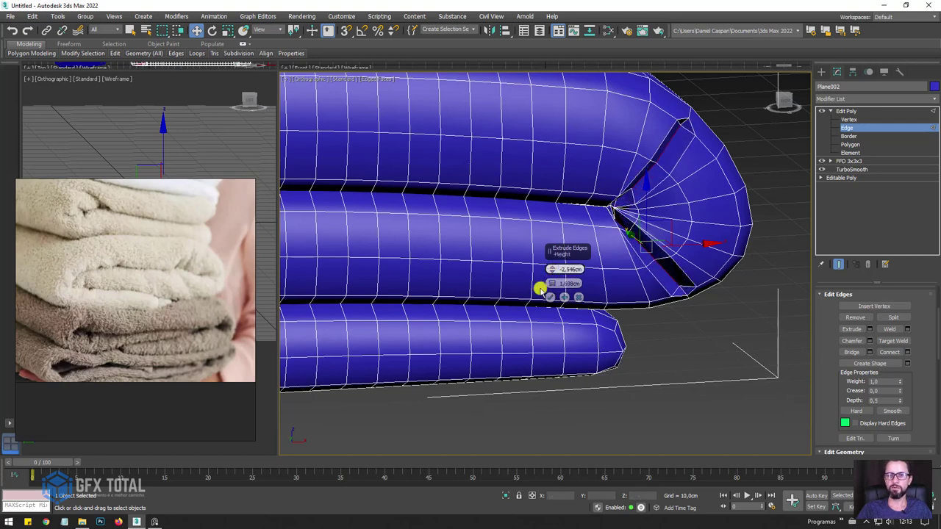
{"action": "left_click", "coordinate": [552, 297]}
{"action": "scroll", "coordinate": [553, 298], "scroll_direction": "down", "scroll_amount": 2}
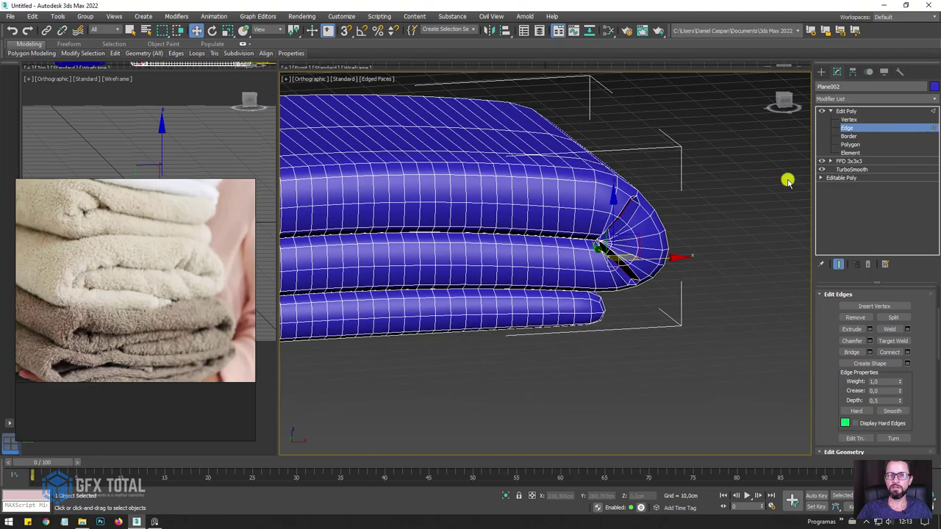
{"action": "left_click", "coordinate": [860, 120]}
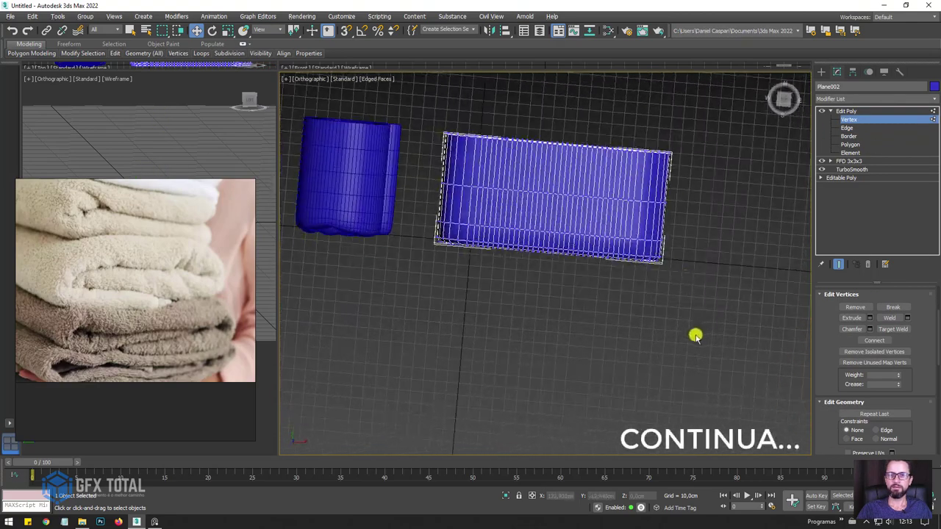
- Box-select the vertices along the folded towel's bottom row
{"action": "left_click_drag", "start_coordinate": [430, 244], "coordinate": [441, 250]}
{"action": "mouse_move", "coordinate": [456, 257]}
{"action": "middle_mouse_down", "text": "alt"}
{"action": "mouse_move", "coordinate": [773, 334]}
{"action": "mouse_move", "coordinate": [482, 276]}
{"action": "middle_mouse_up", "text": "alt"}
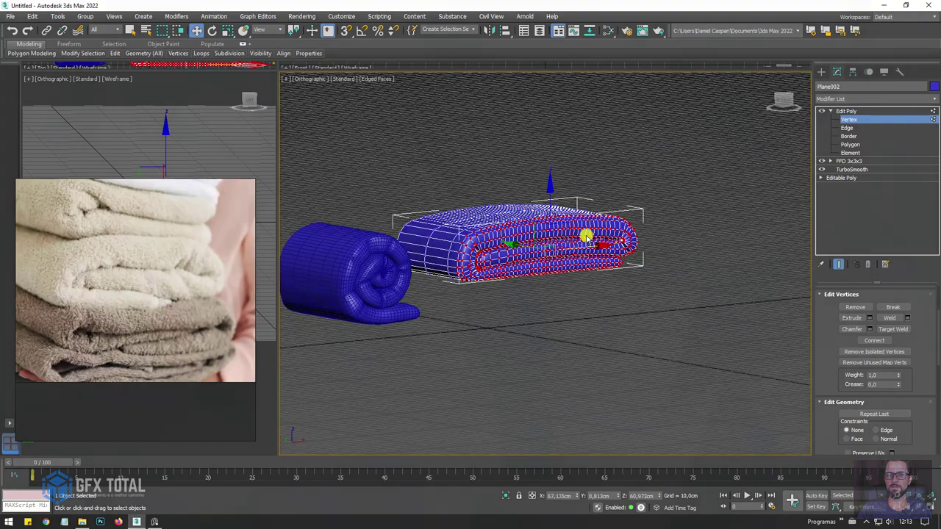